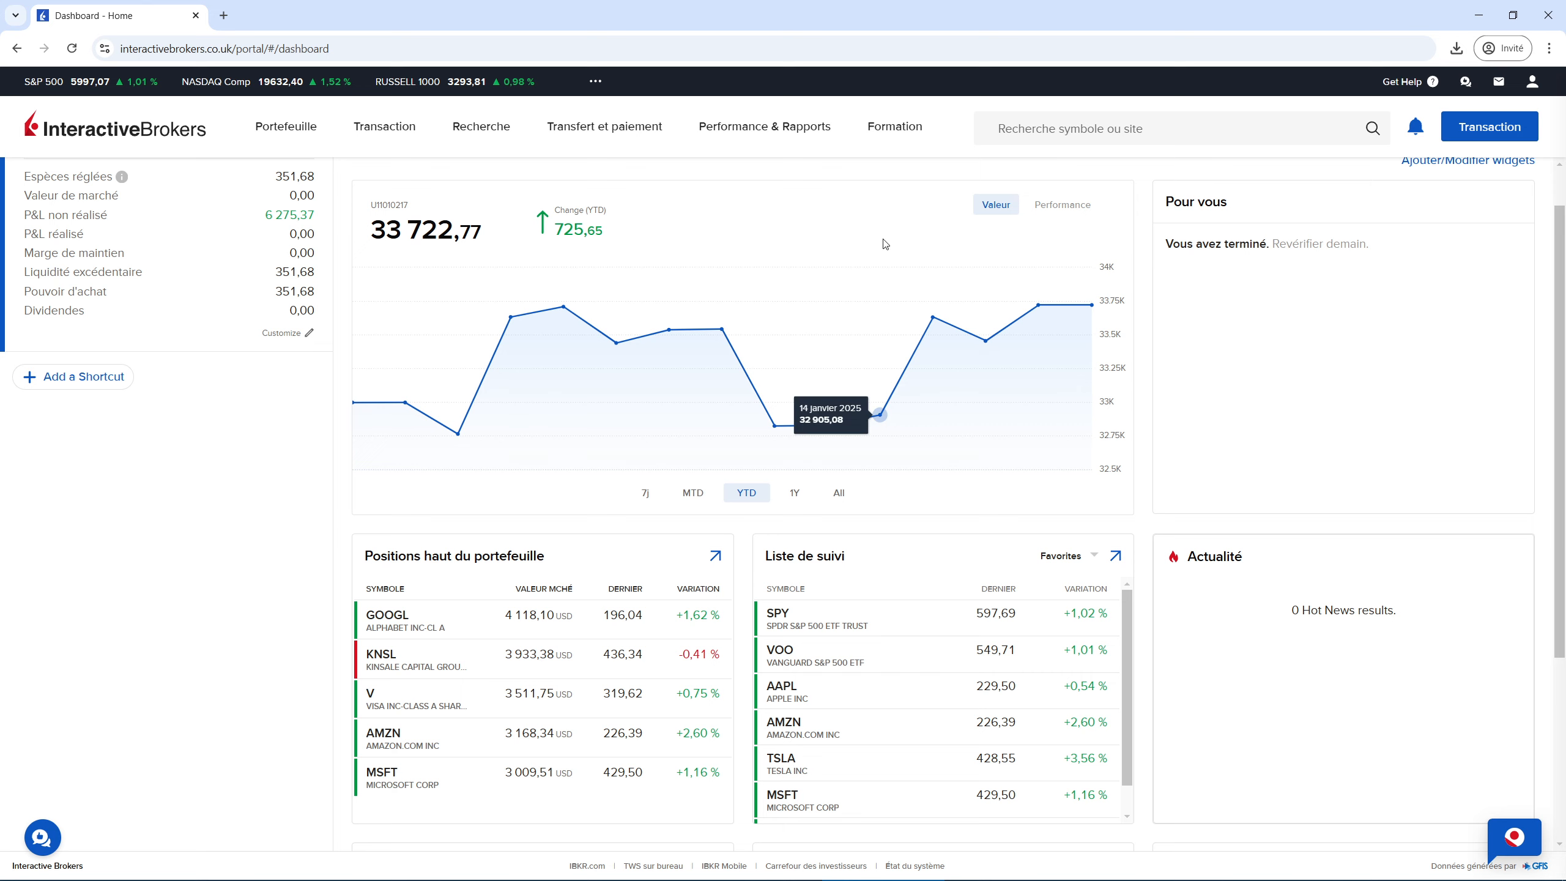
# - Open the Flex Queries page of the performance reports and start creating a new activity Flex Query
pyautogui.click(782, 131)
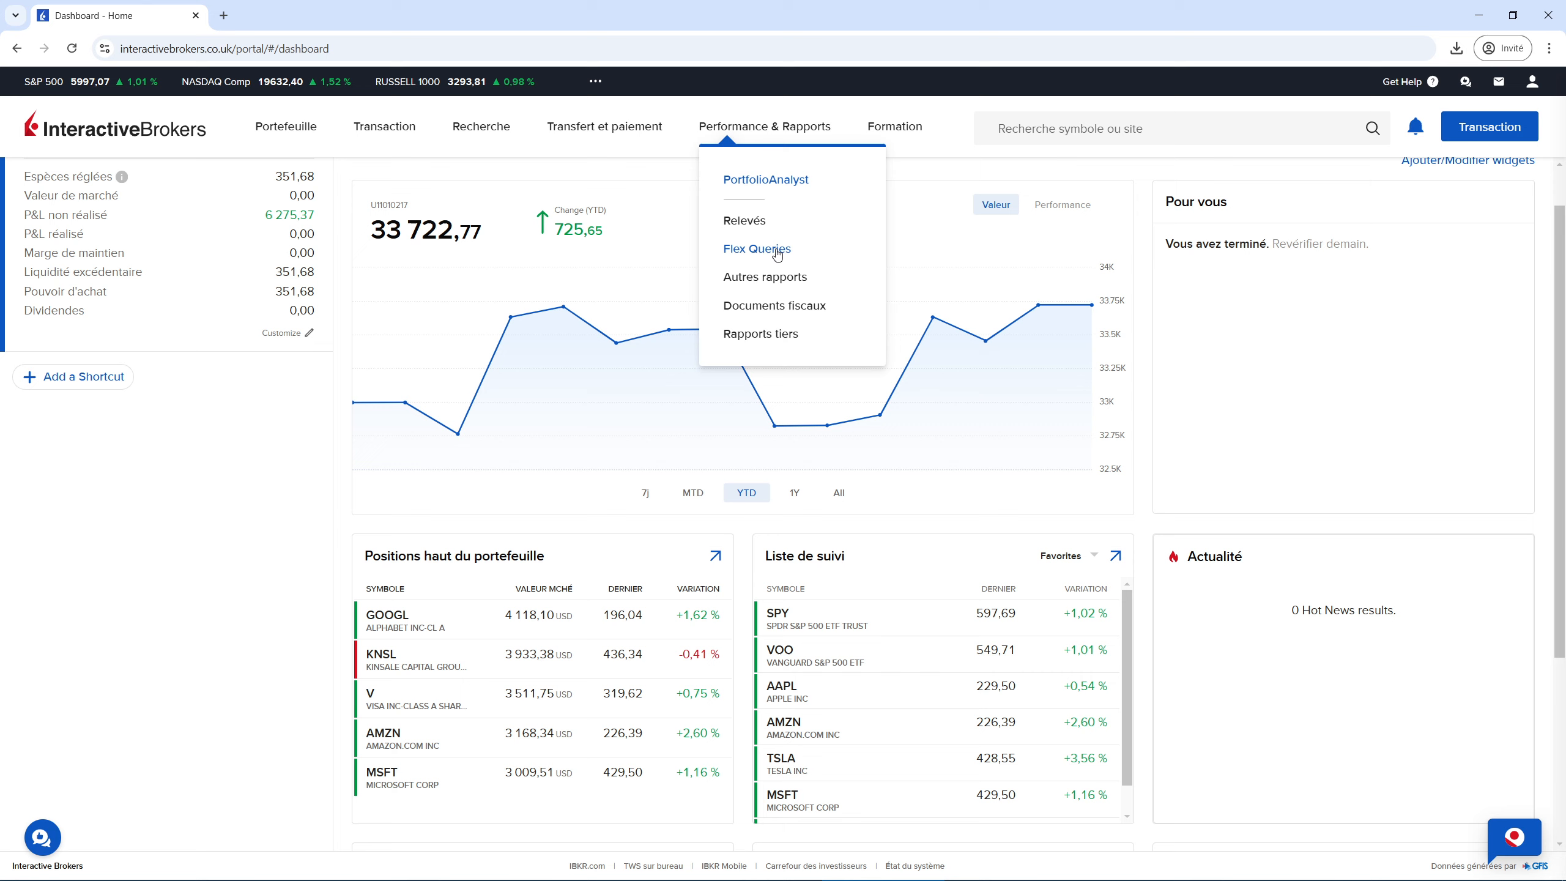
pyautogui.click(755, 247)
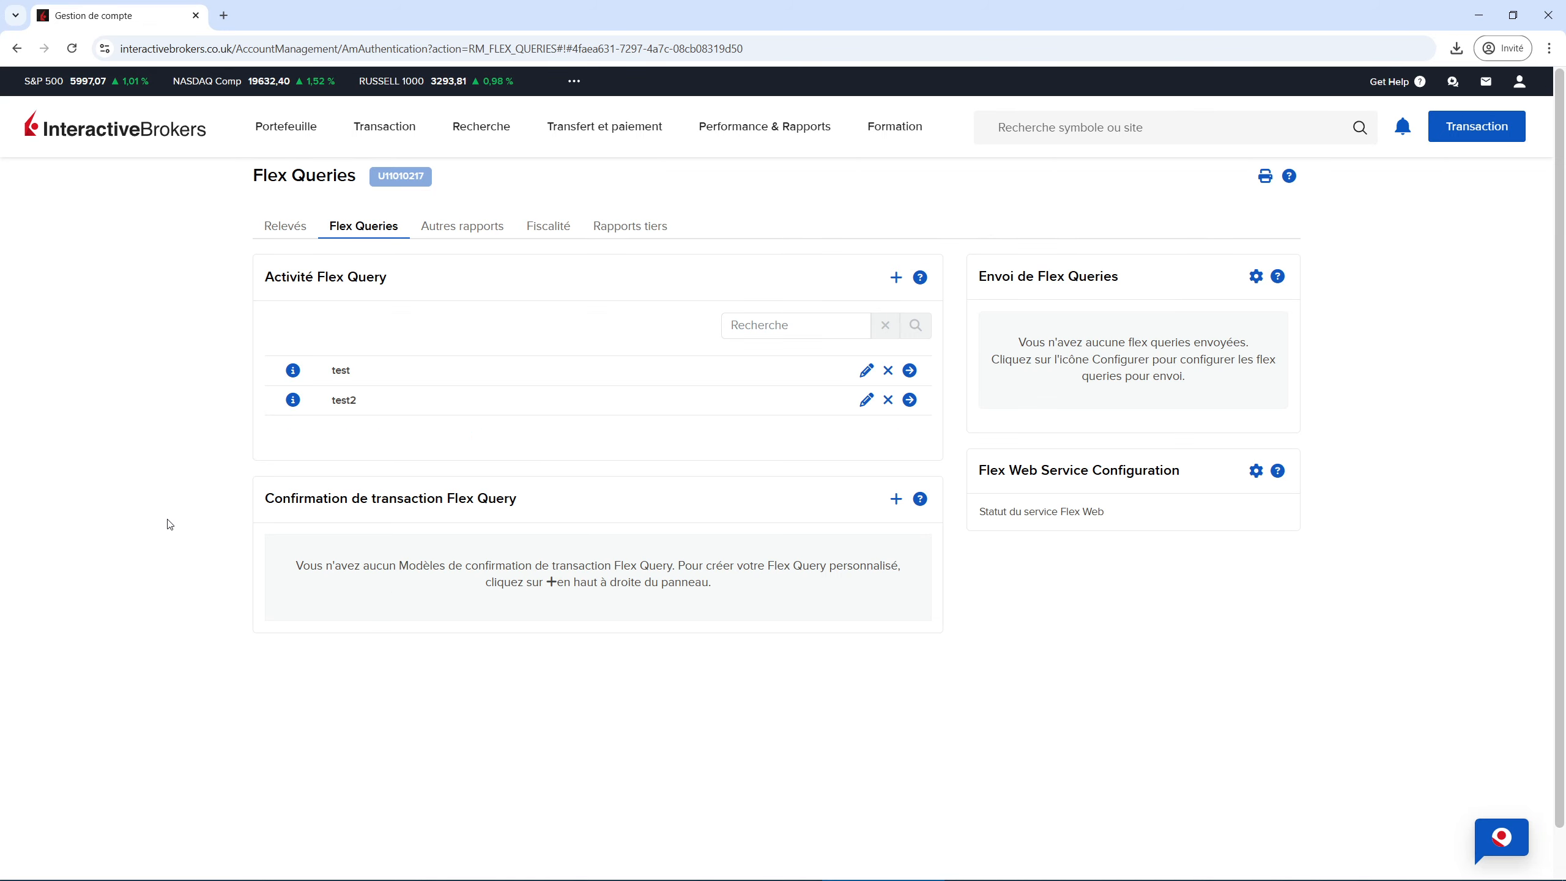
pyautogui.scroll(-1, 170, 524)
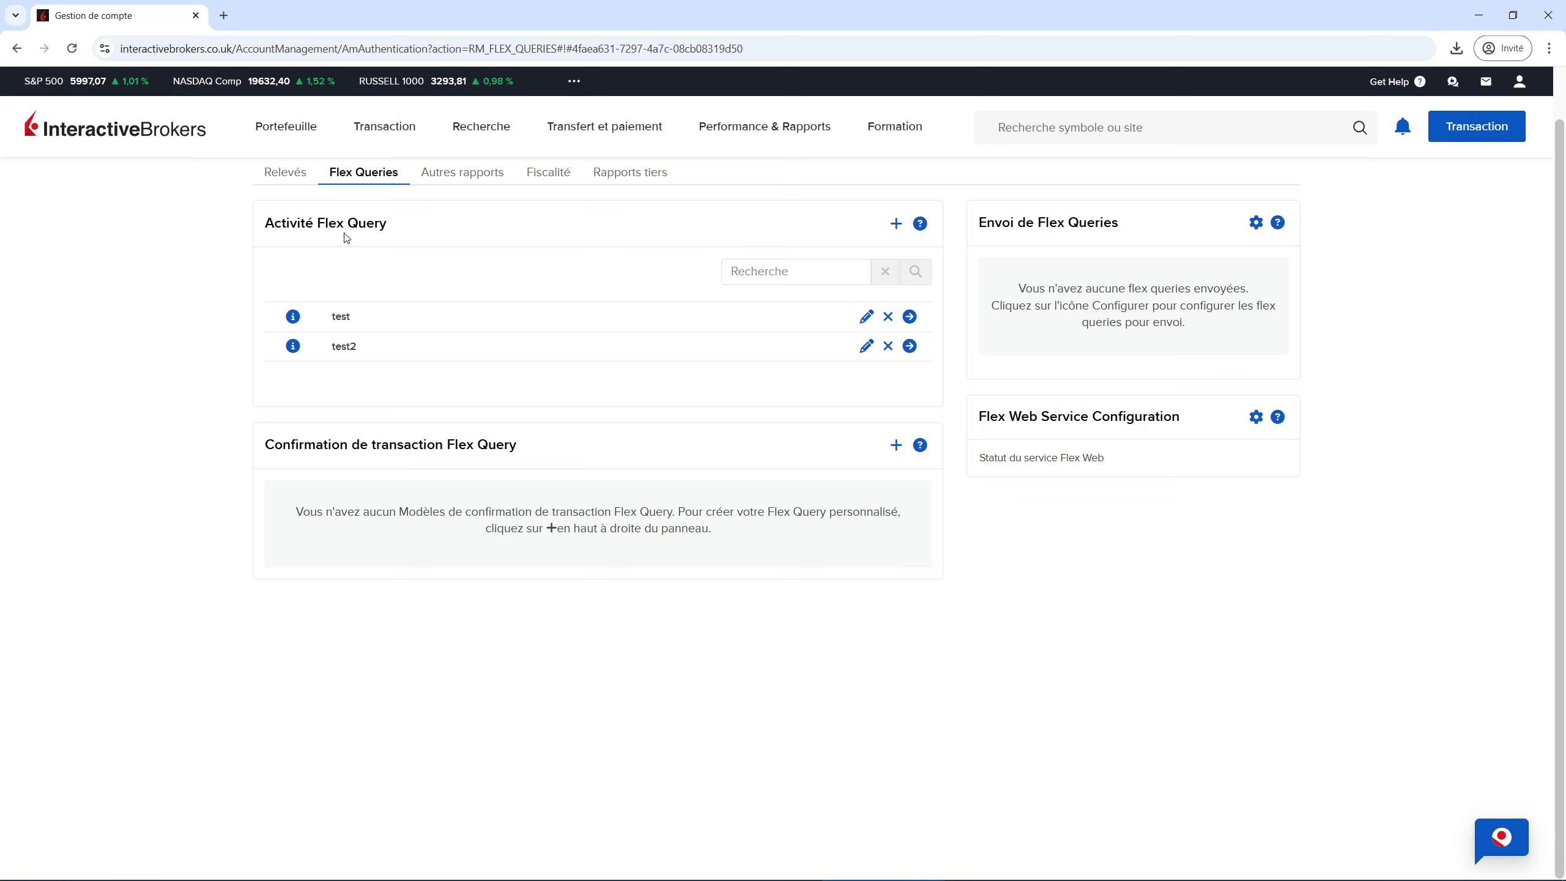
pyautogui.click(895, 225)
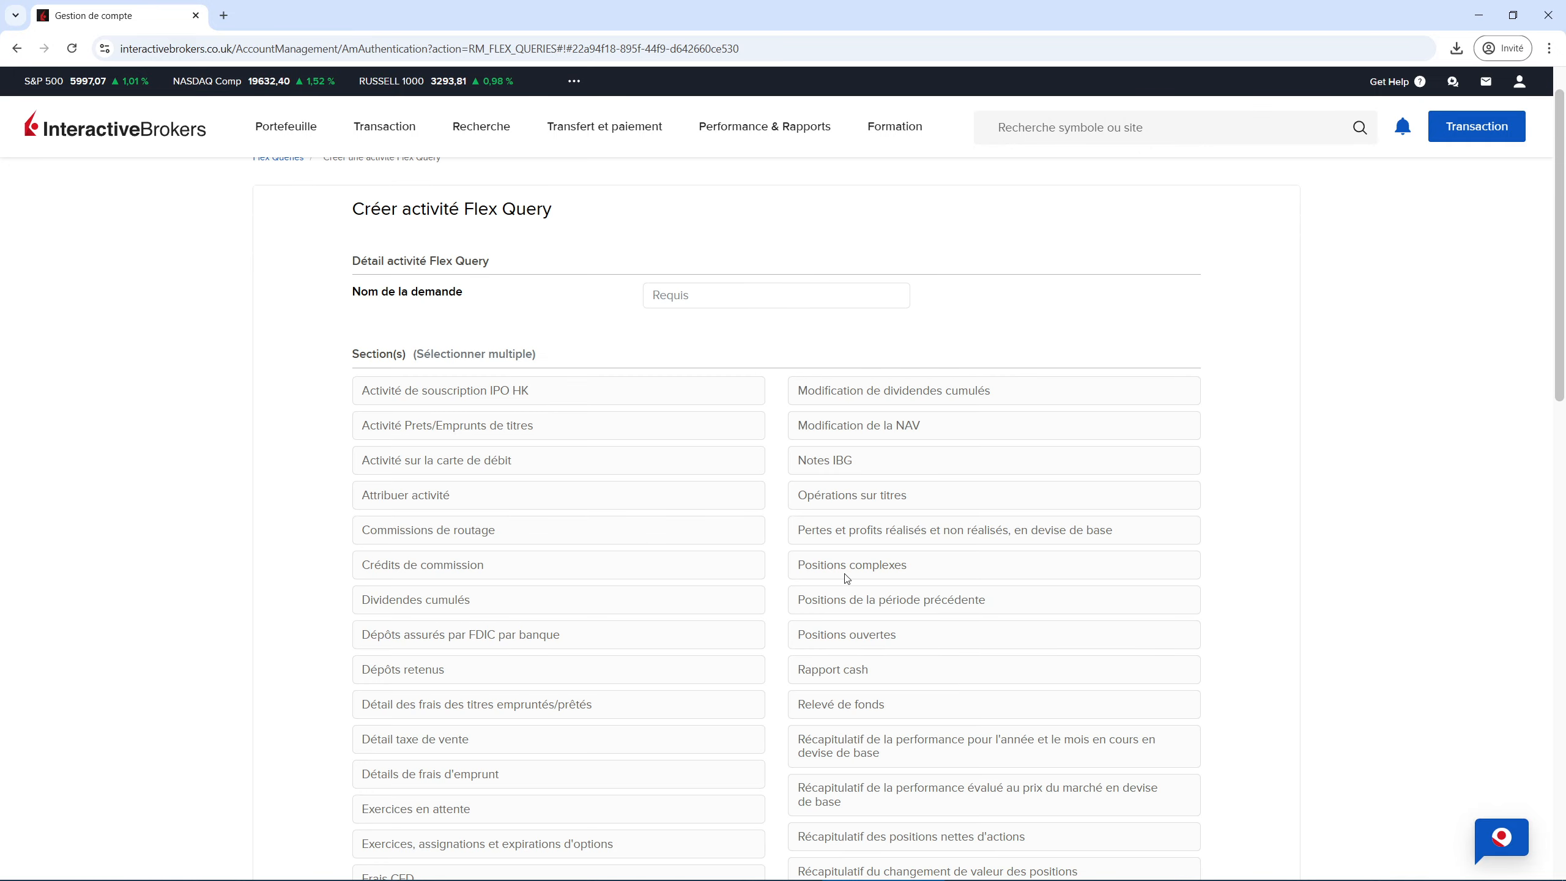
# - Add the Frais de transaction section to the query with all of its fields selected, and save it
pyautogui.scroll(-3, 280, 483)
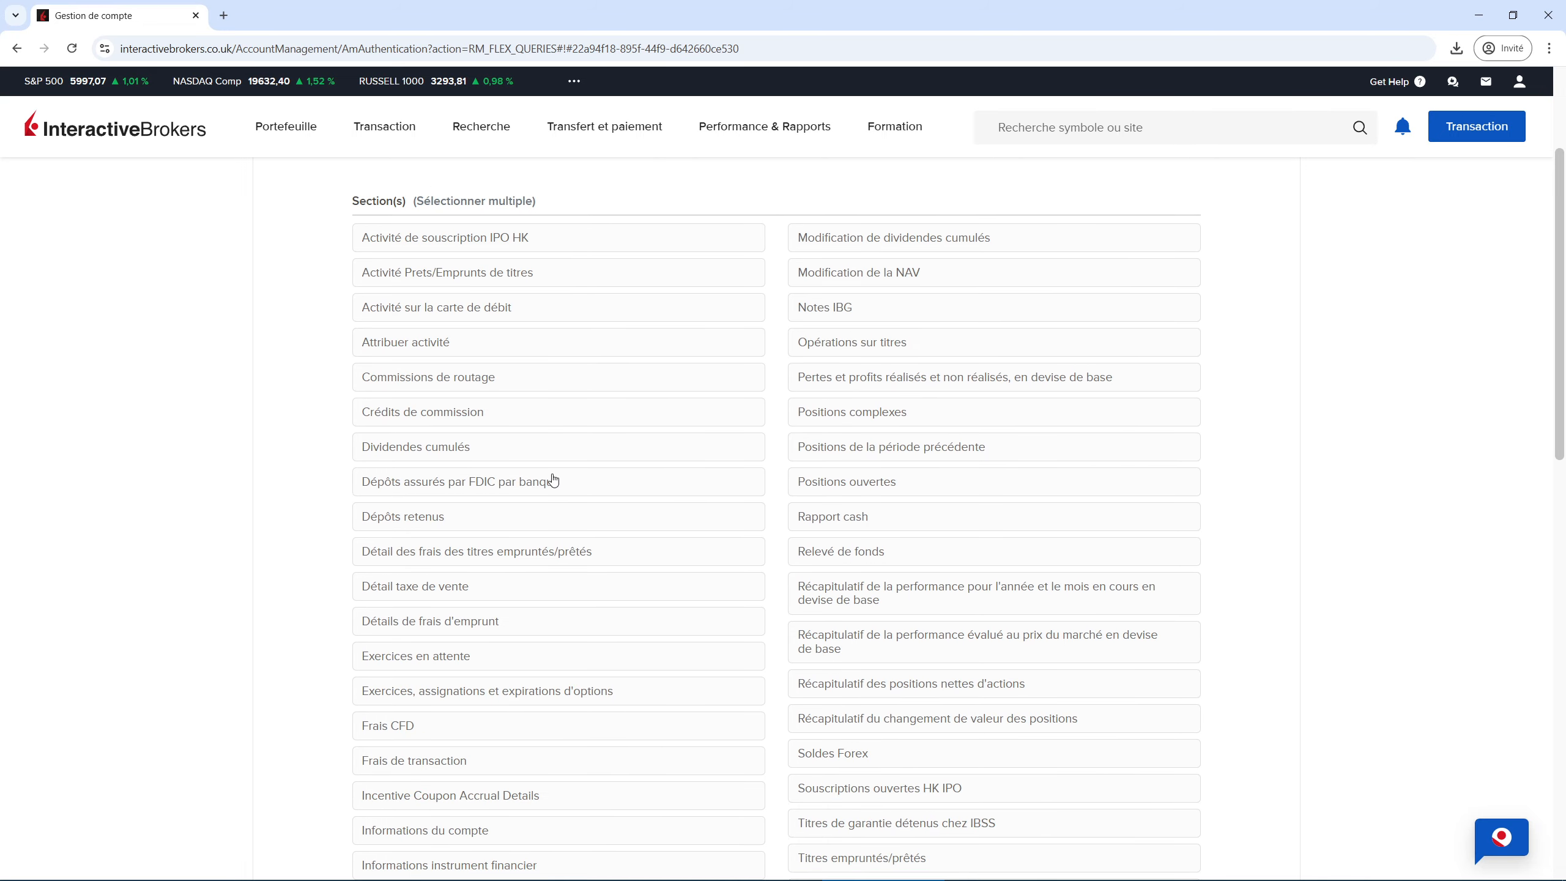
pyautogui.scroll(-1, 542, 446)
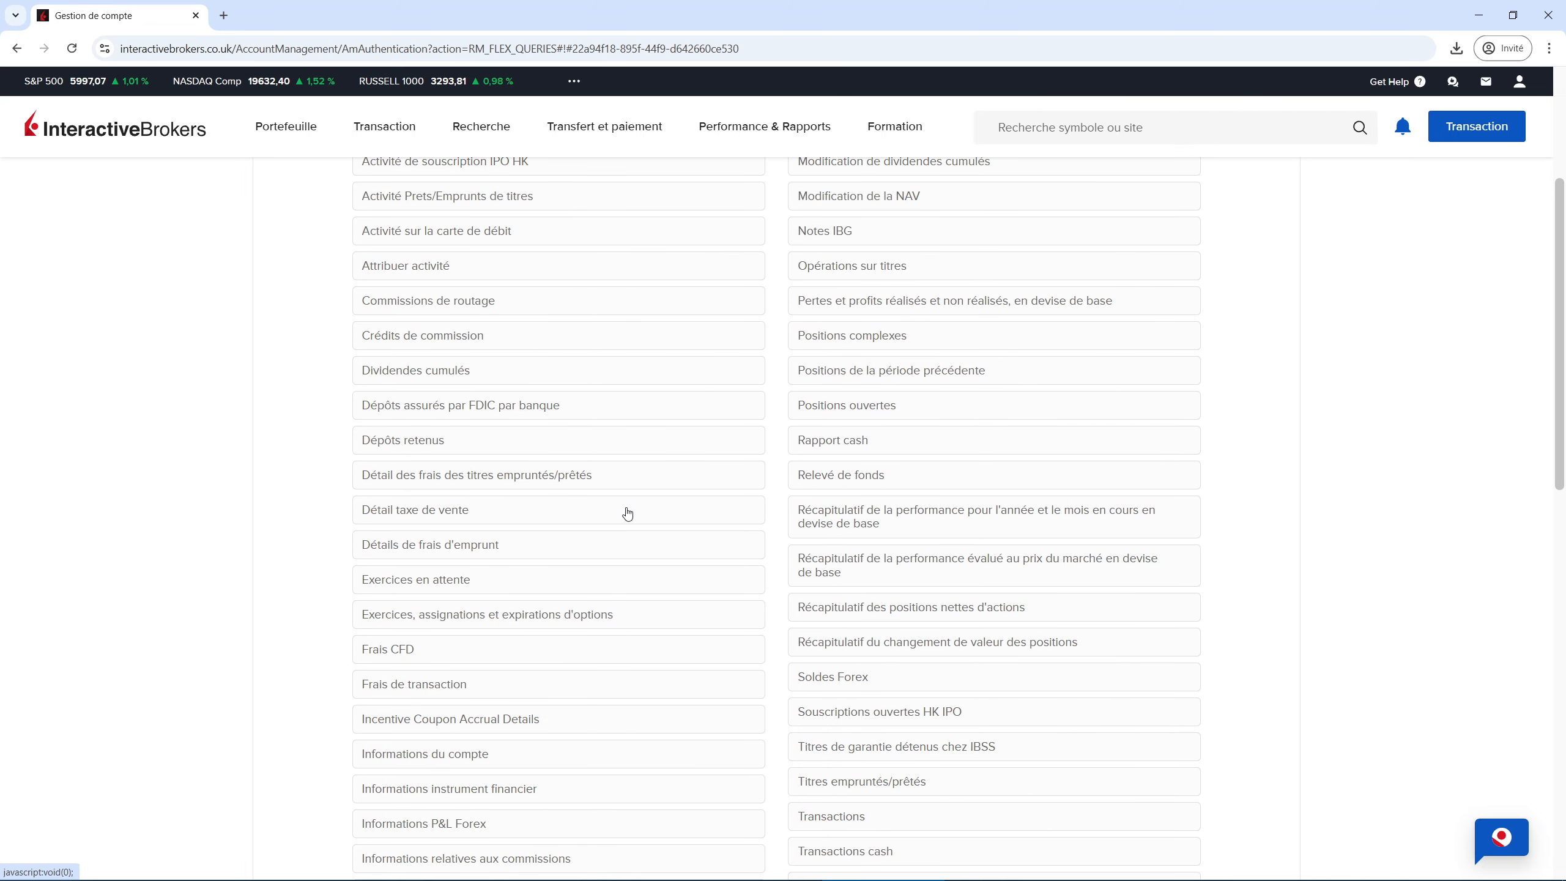
pyautogui.scroll(-1, 628, 514)
pyautogui.scroll(-2, 627, 514)
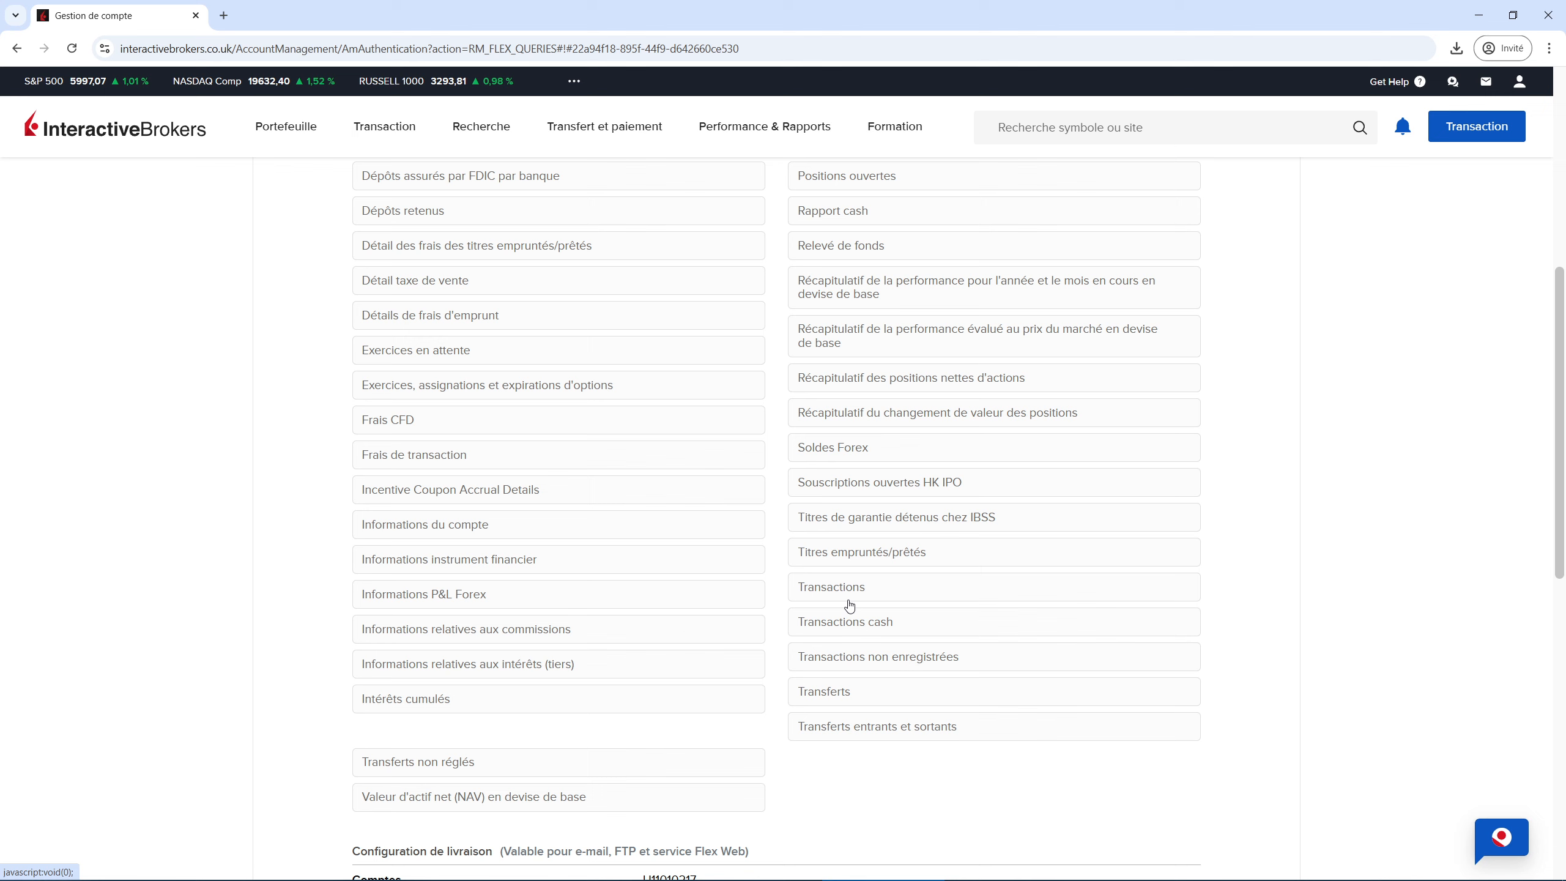
pyautogui.click(434, 456)
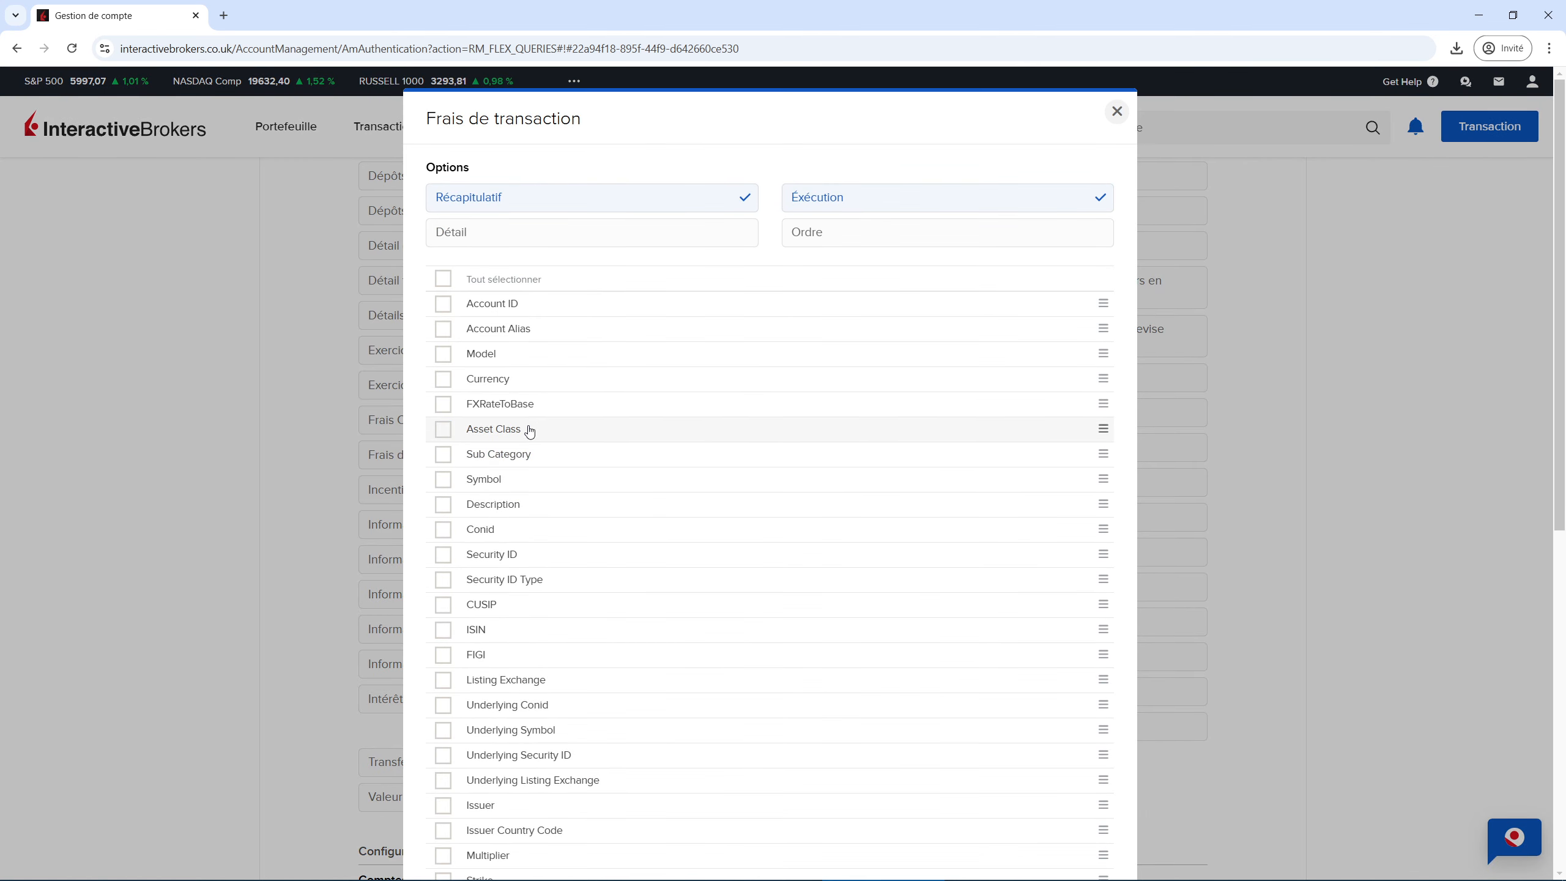
pyautogui.scroll(-8, 530, 431)
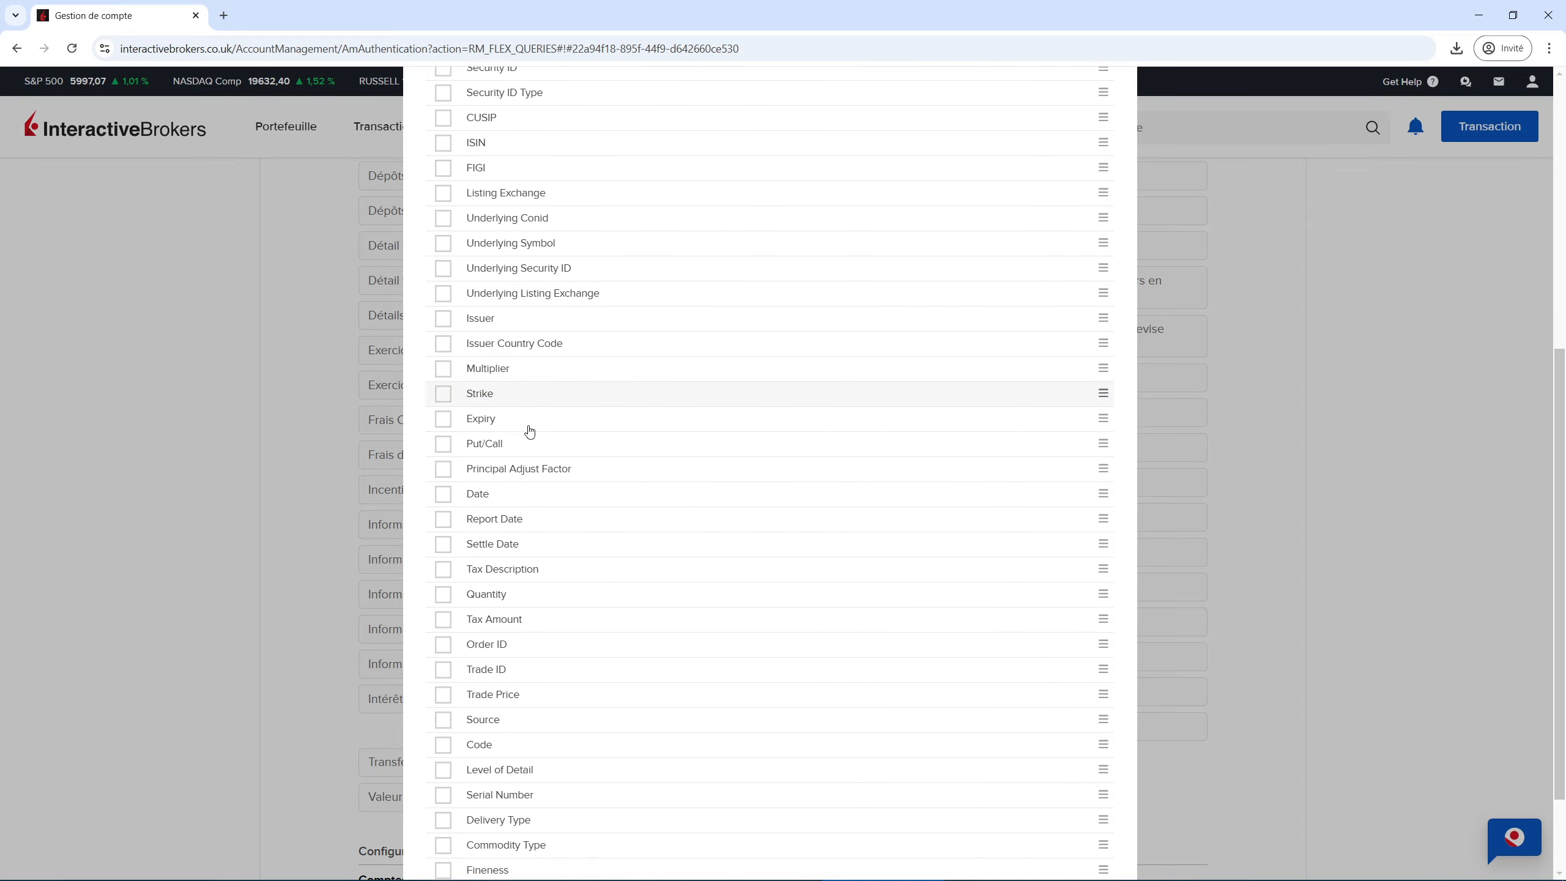
pyautogui.scroll(-2, 530, 432)
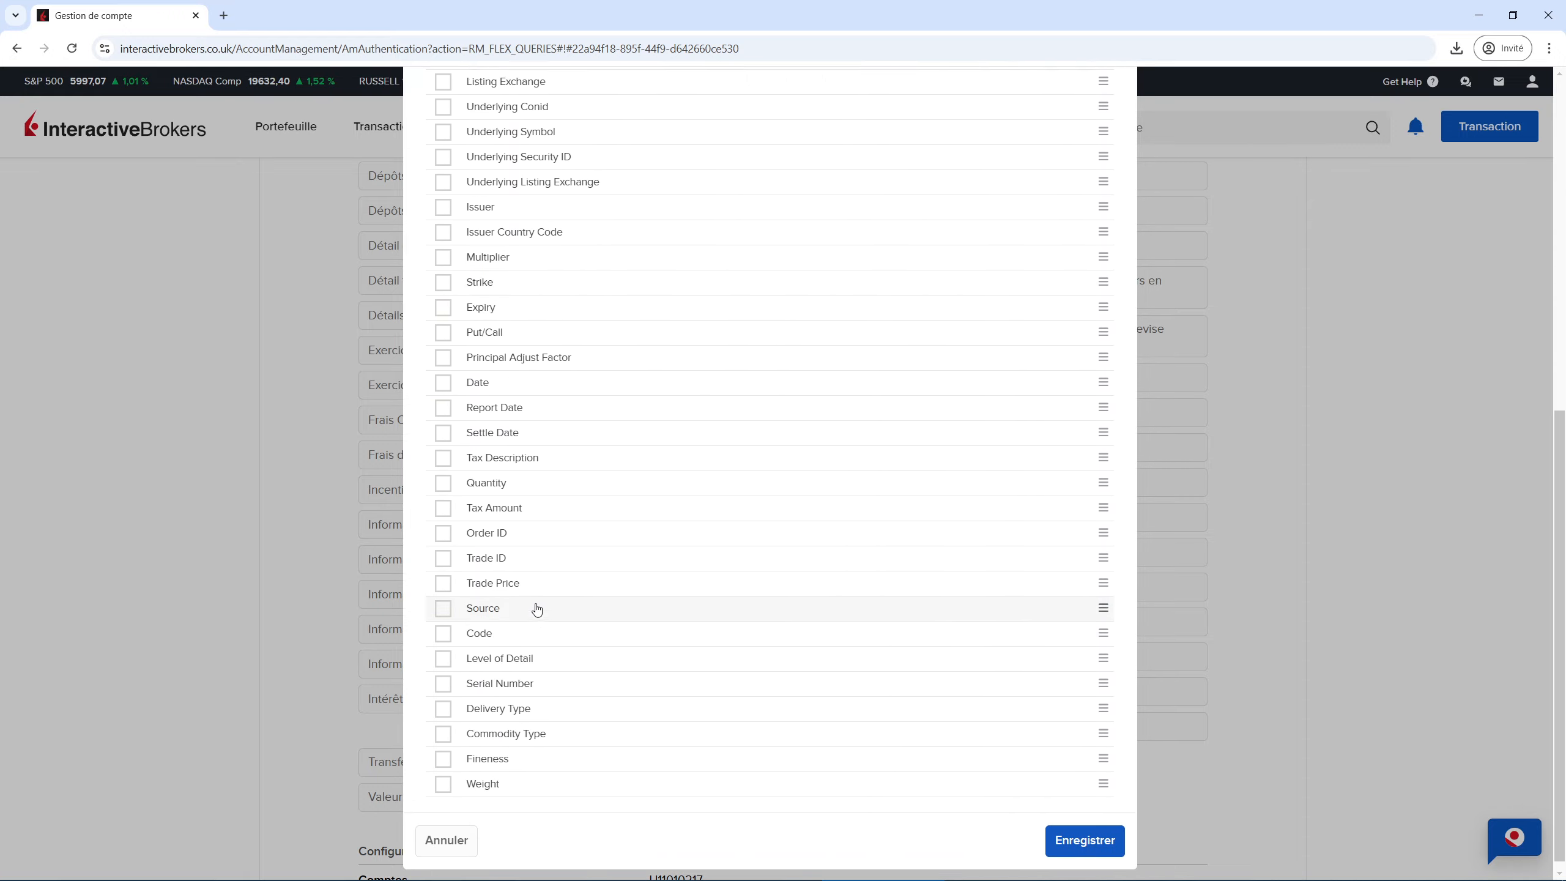
pyautogui.scroll(2, 537, 610)
pyautogui.scroll(-3, 537, 610)
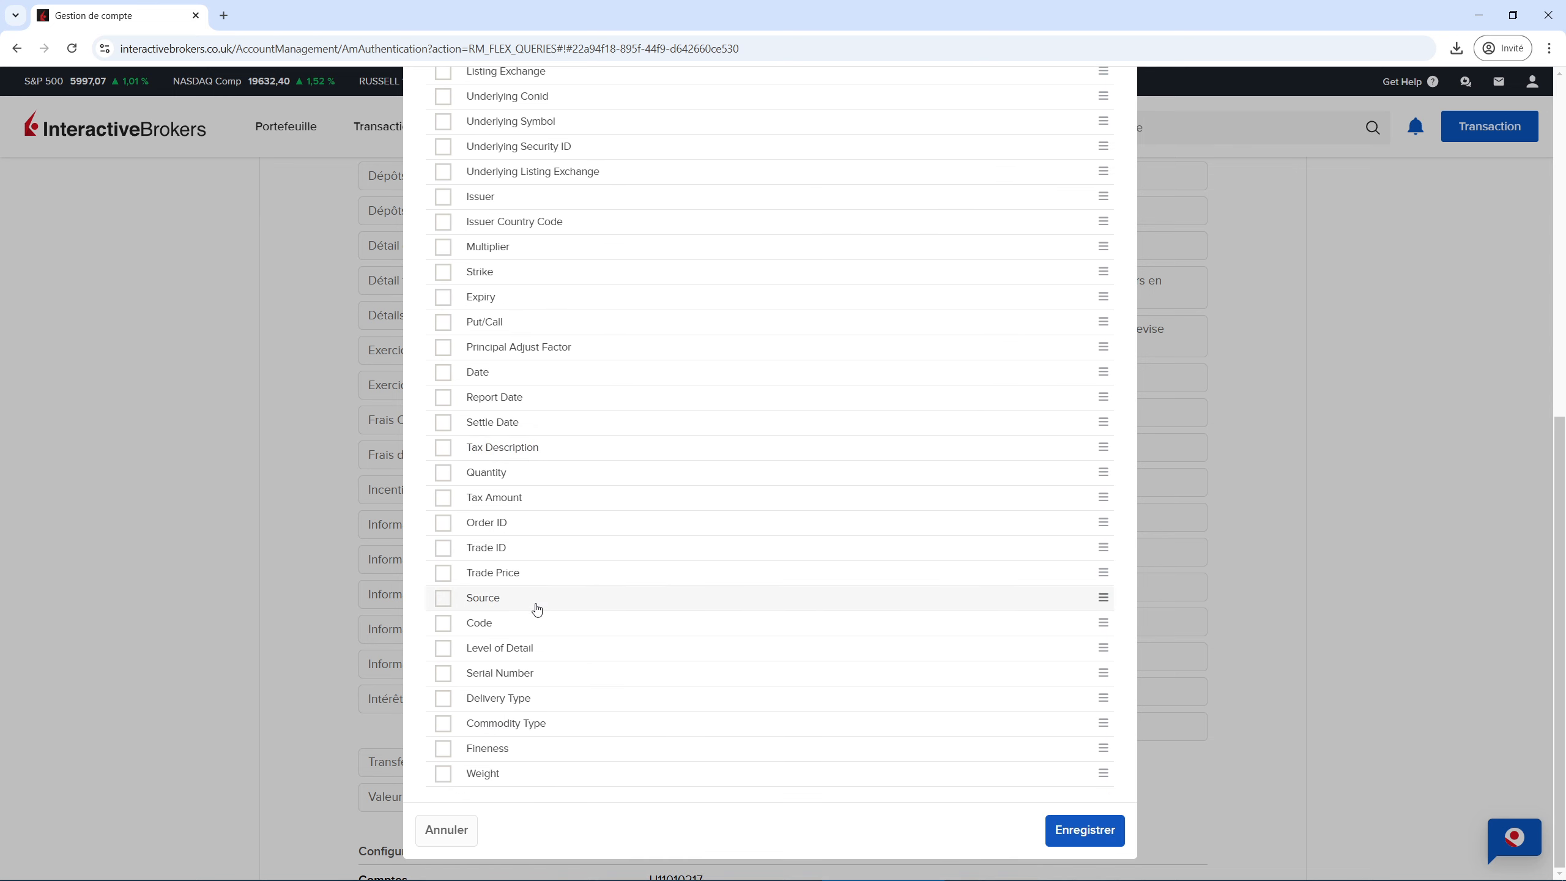
pyautogui.scroll(10, 537, 609)
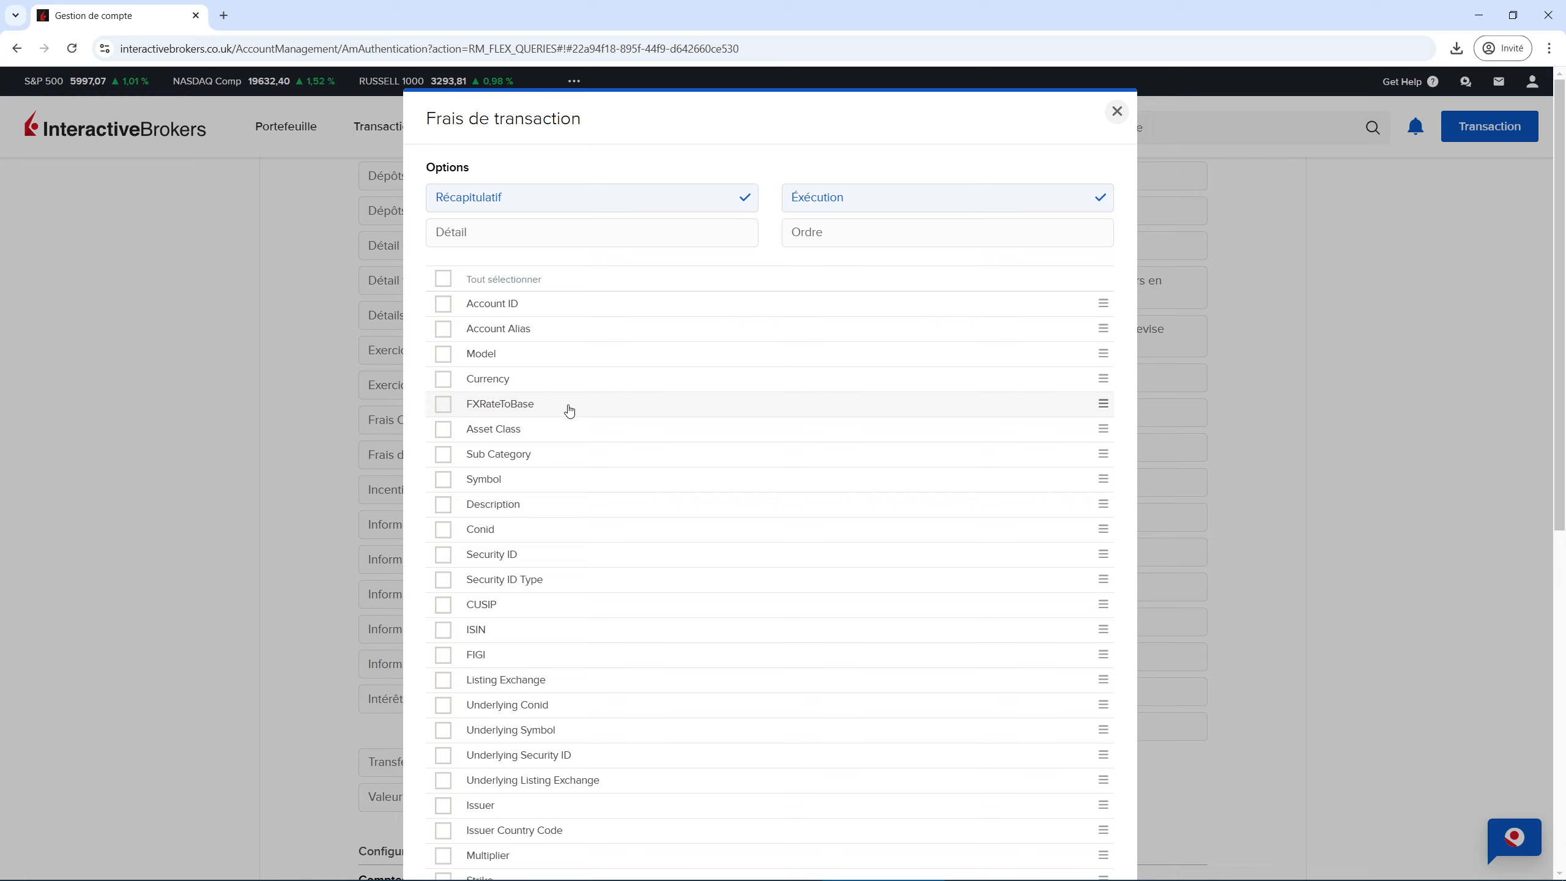
pyautogui.click(443, 279)
pyautogui.scroll(-8, 716, 534)
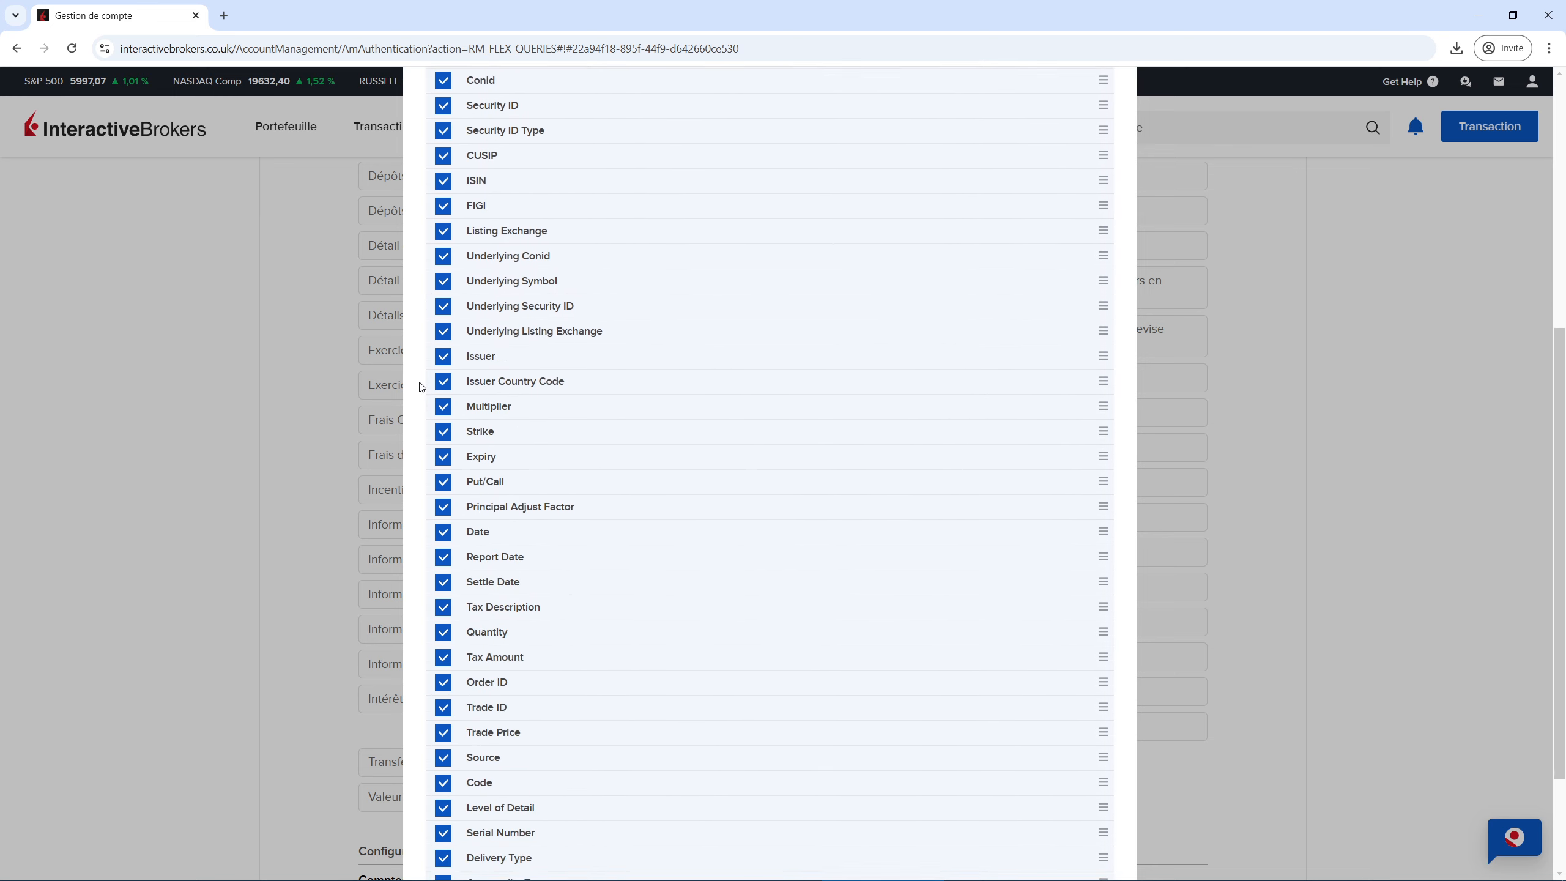
pyautogui.scroll(-2, 716, 534)
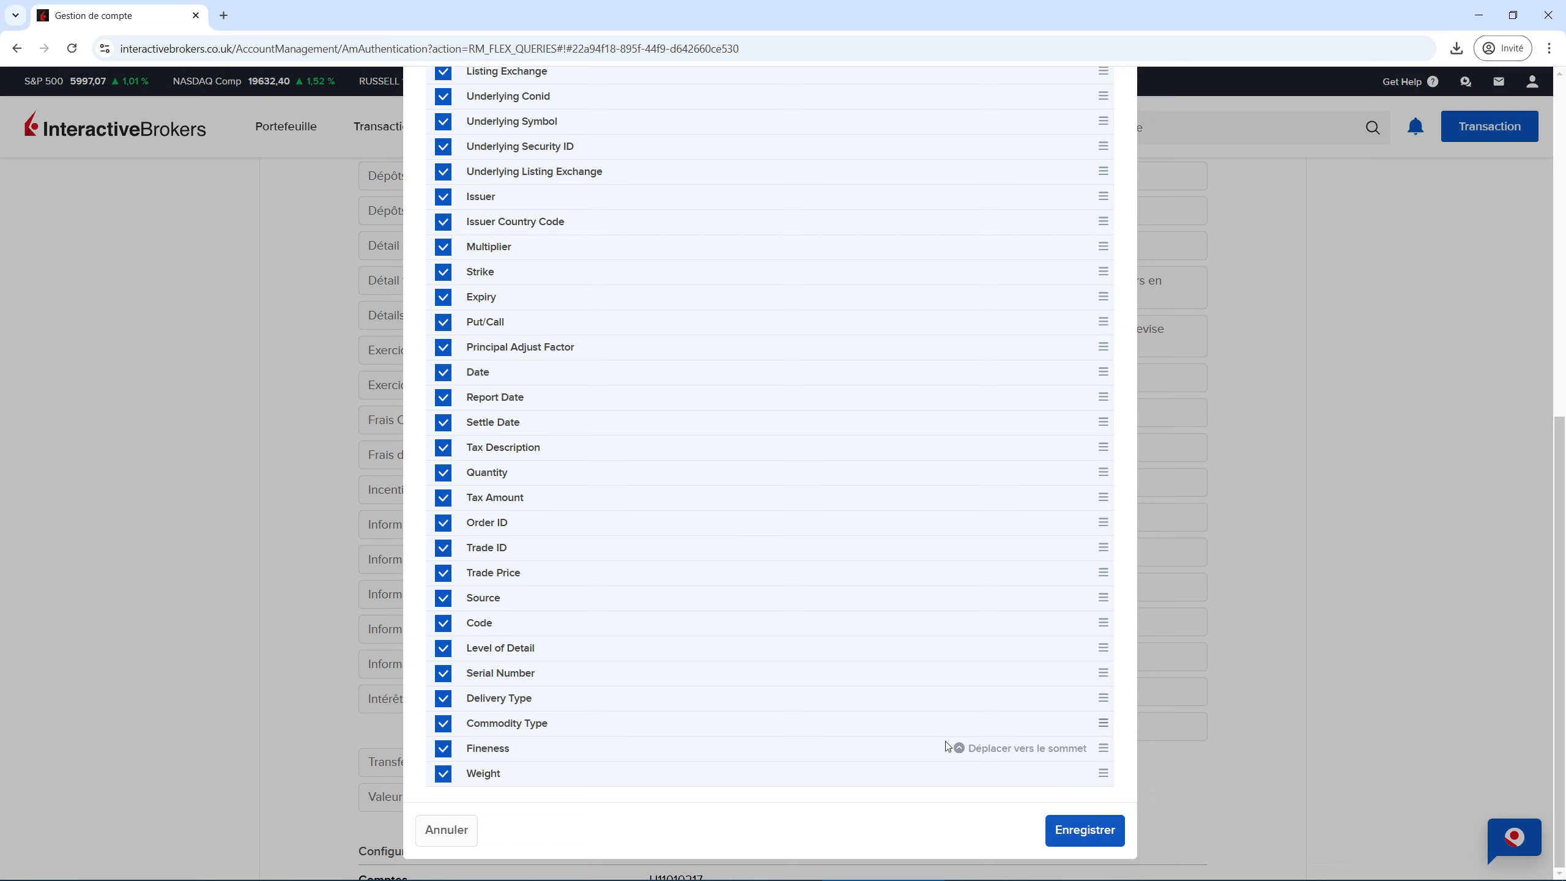
pyautogui.click(1080, 836)
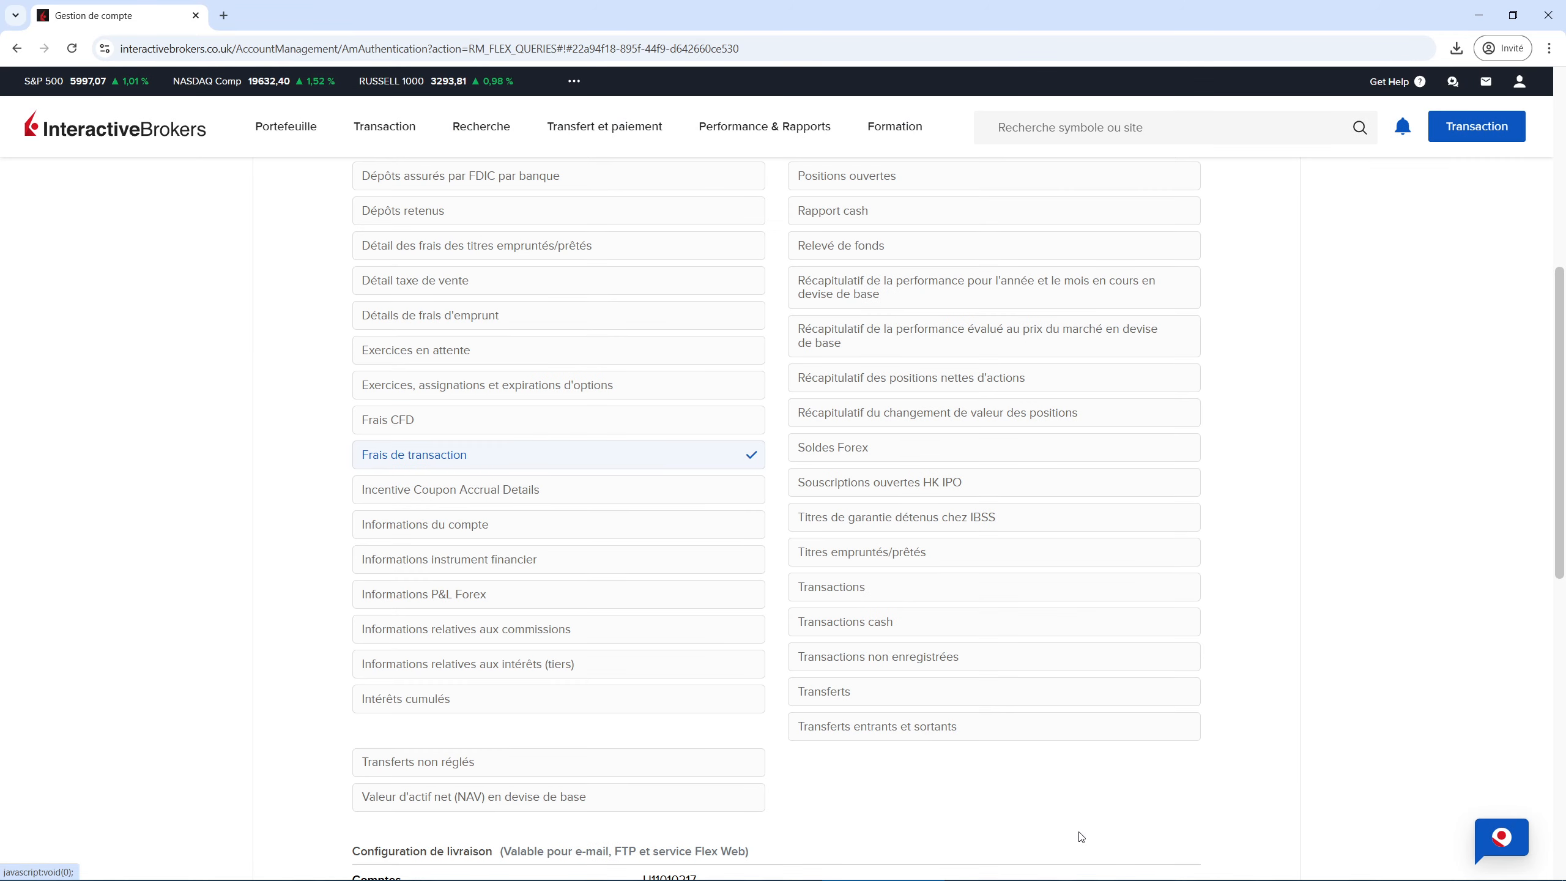
# - Add the Intérêts cumulés section with all of its fields selected, and save it
pyautogui.click(406, 701)
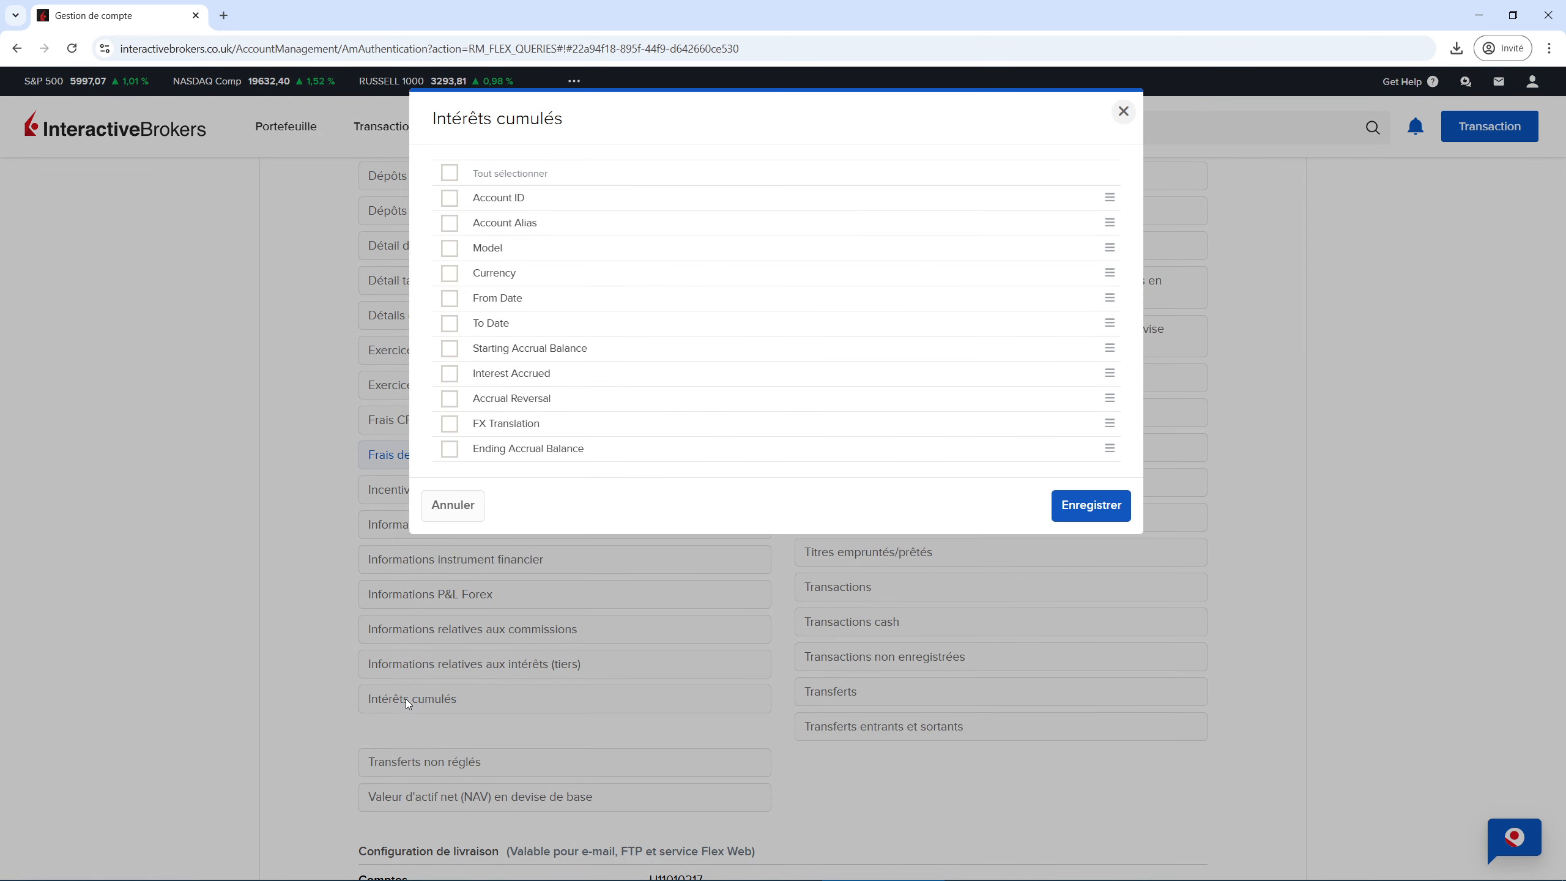
pyautogui.click(449, 172)
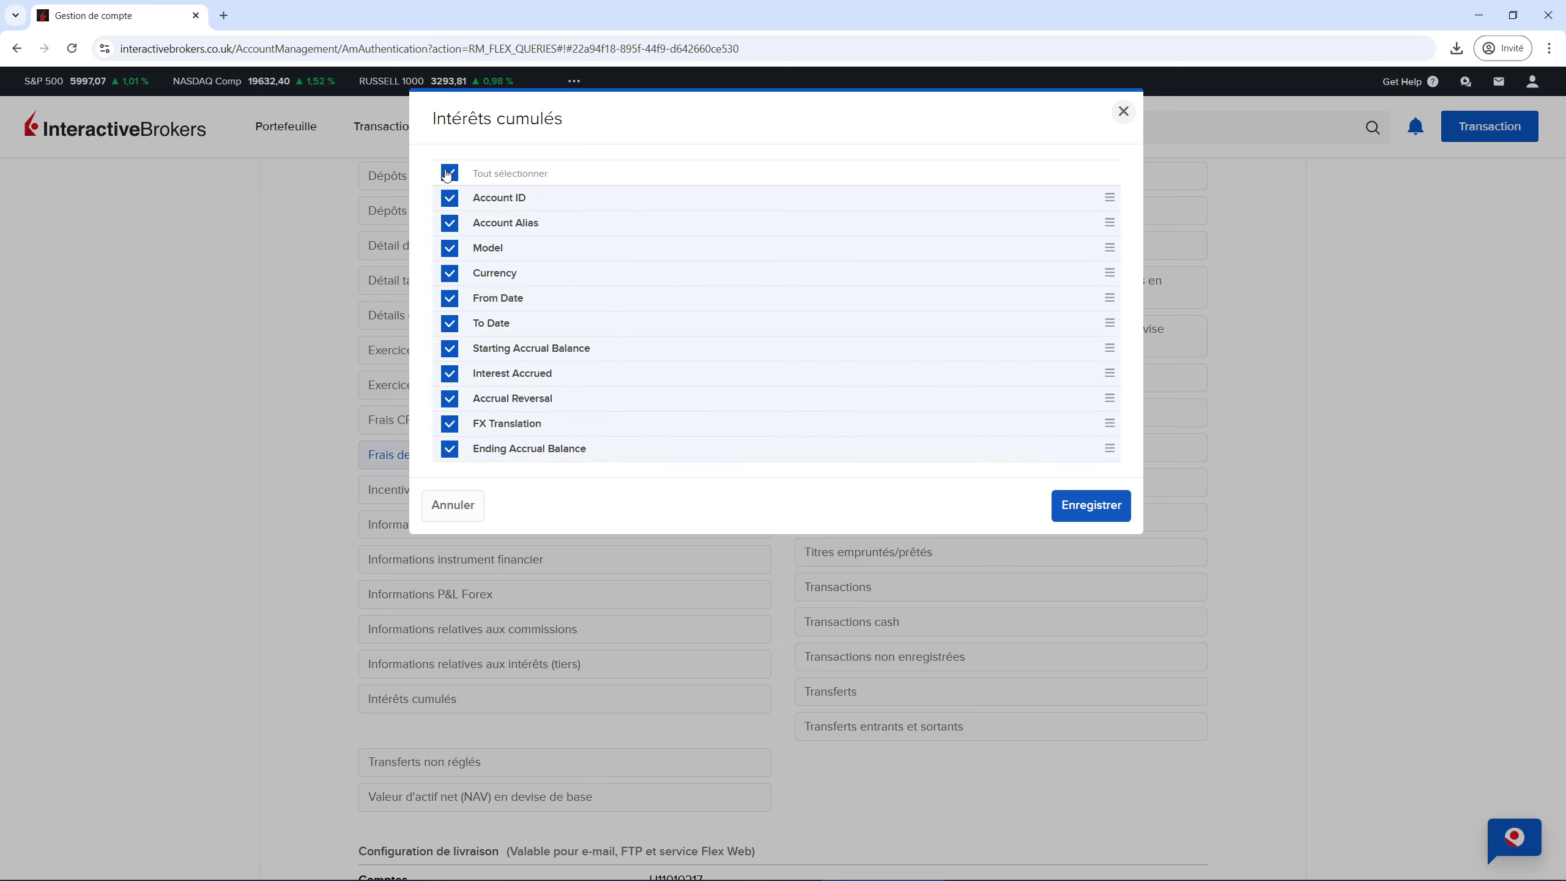
pyautogui.click(1091, 506)
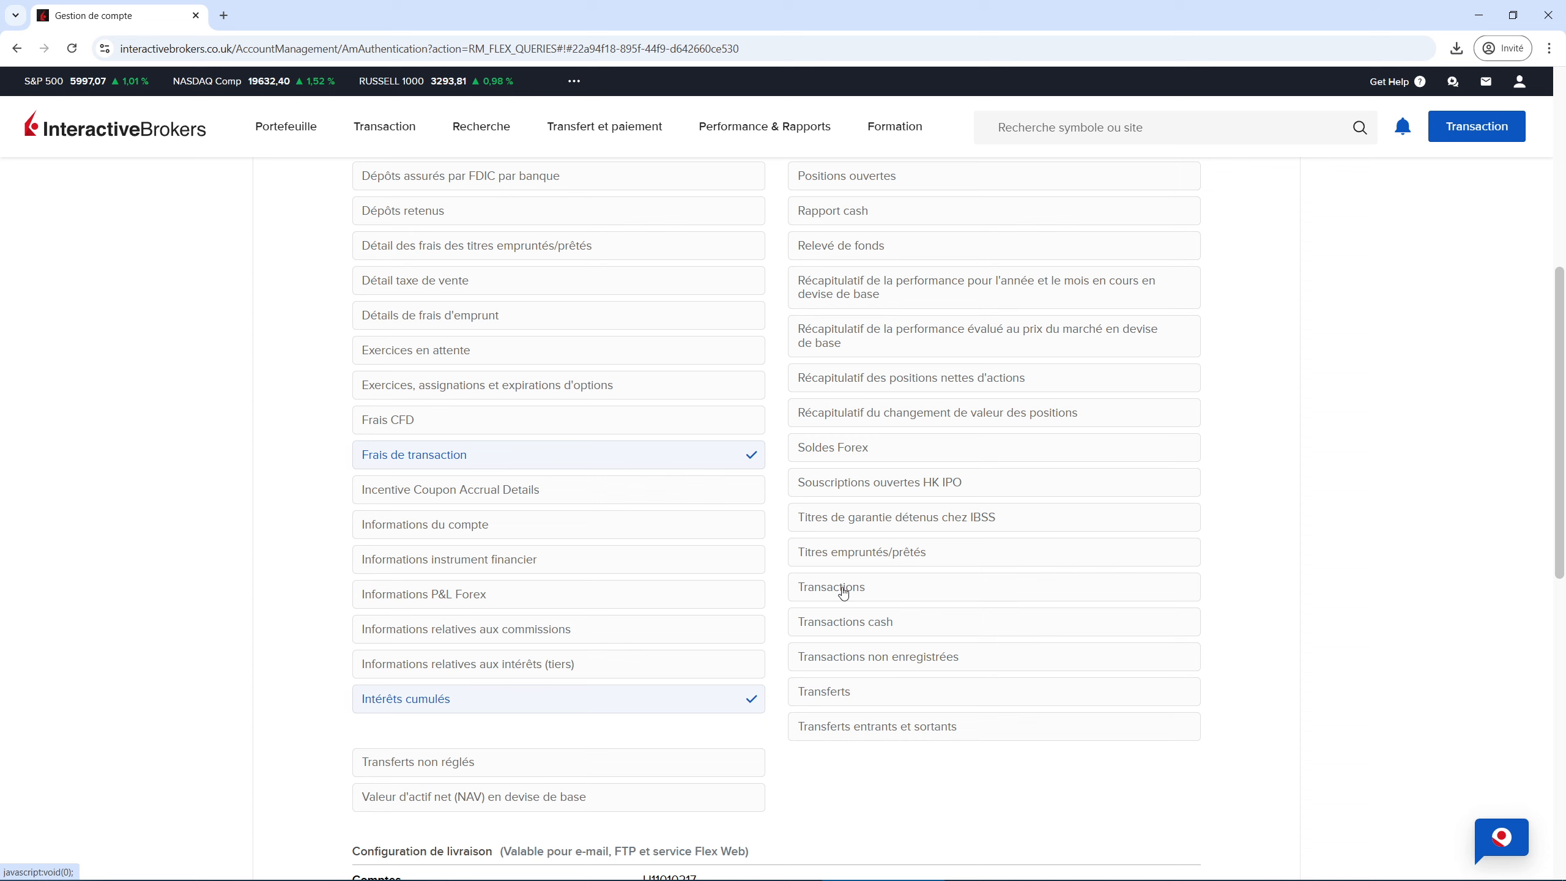
# - Add the Transactions section with all of its fields selected, keeping the Exécution option, and save it
pyautogui.click(900, 591)
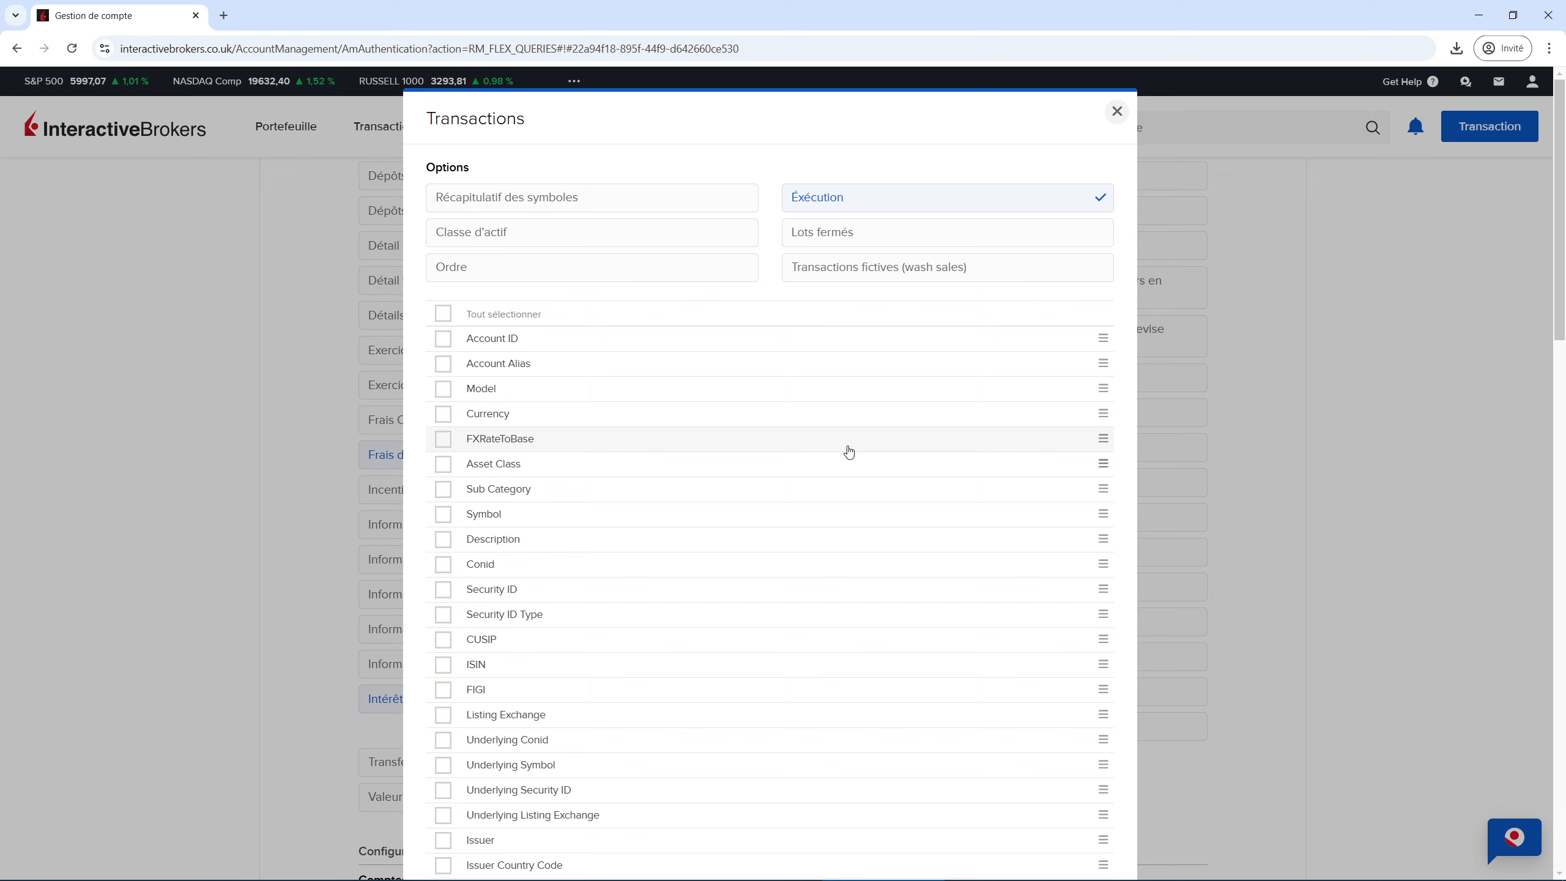
pyautogui.click(443, 314)
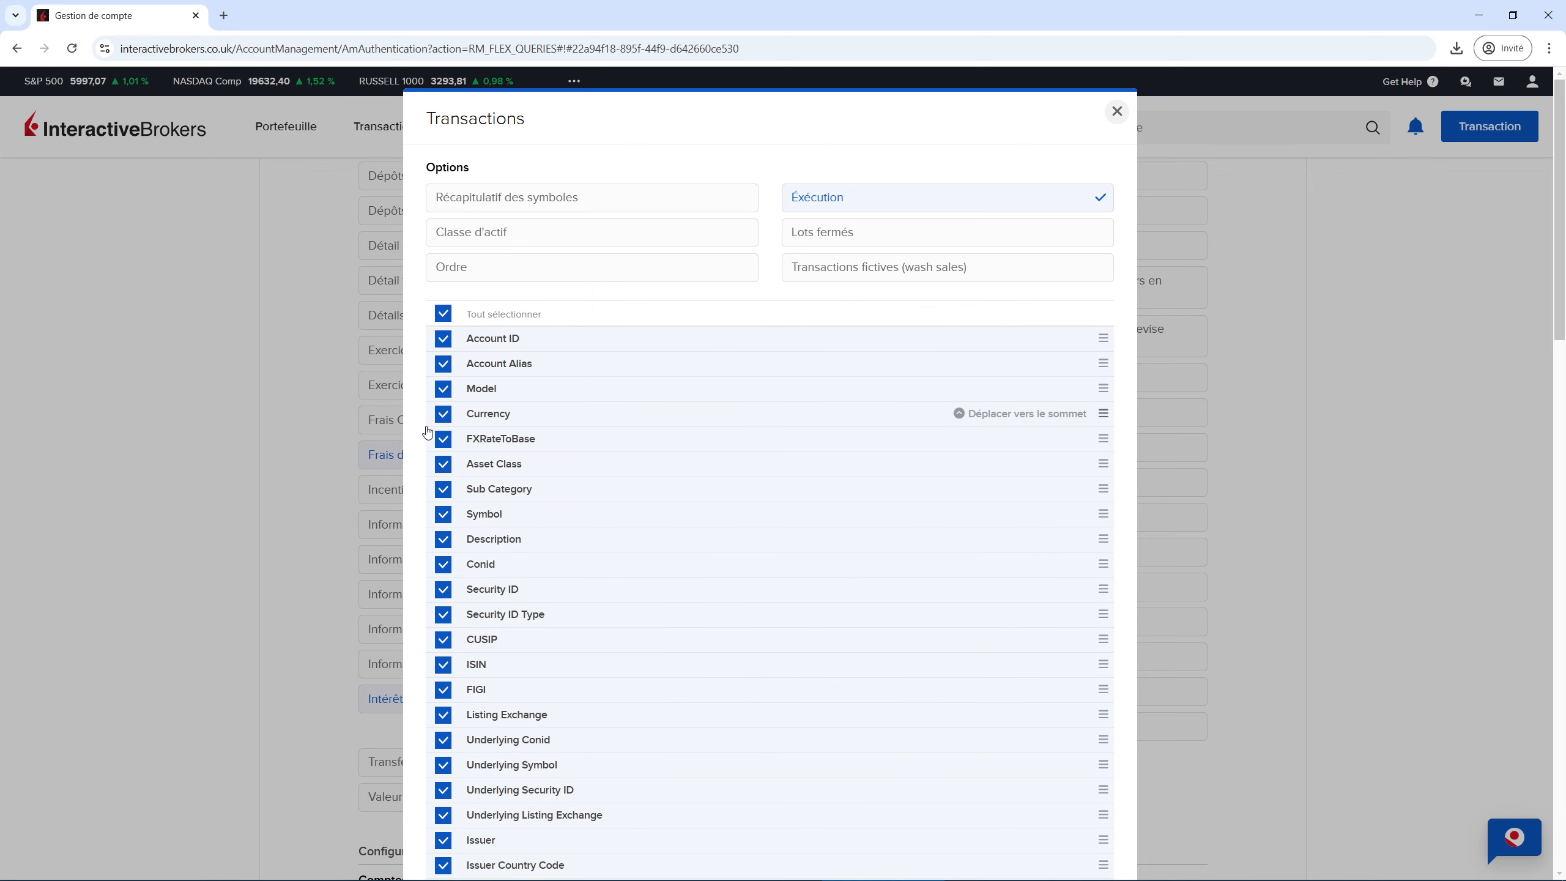
pyautogui.scroll(-2, 670, 456)
pyautogui.scroll(-12, 670, 456)
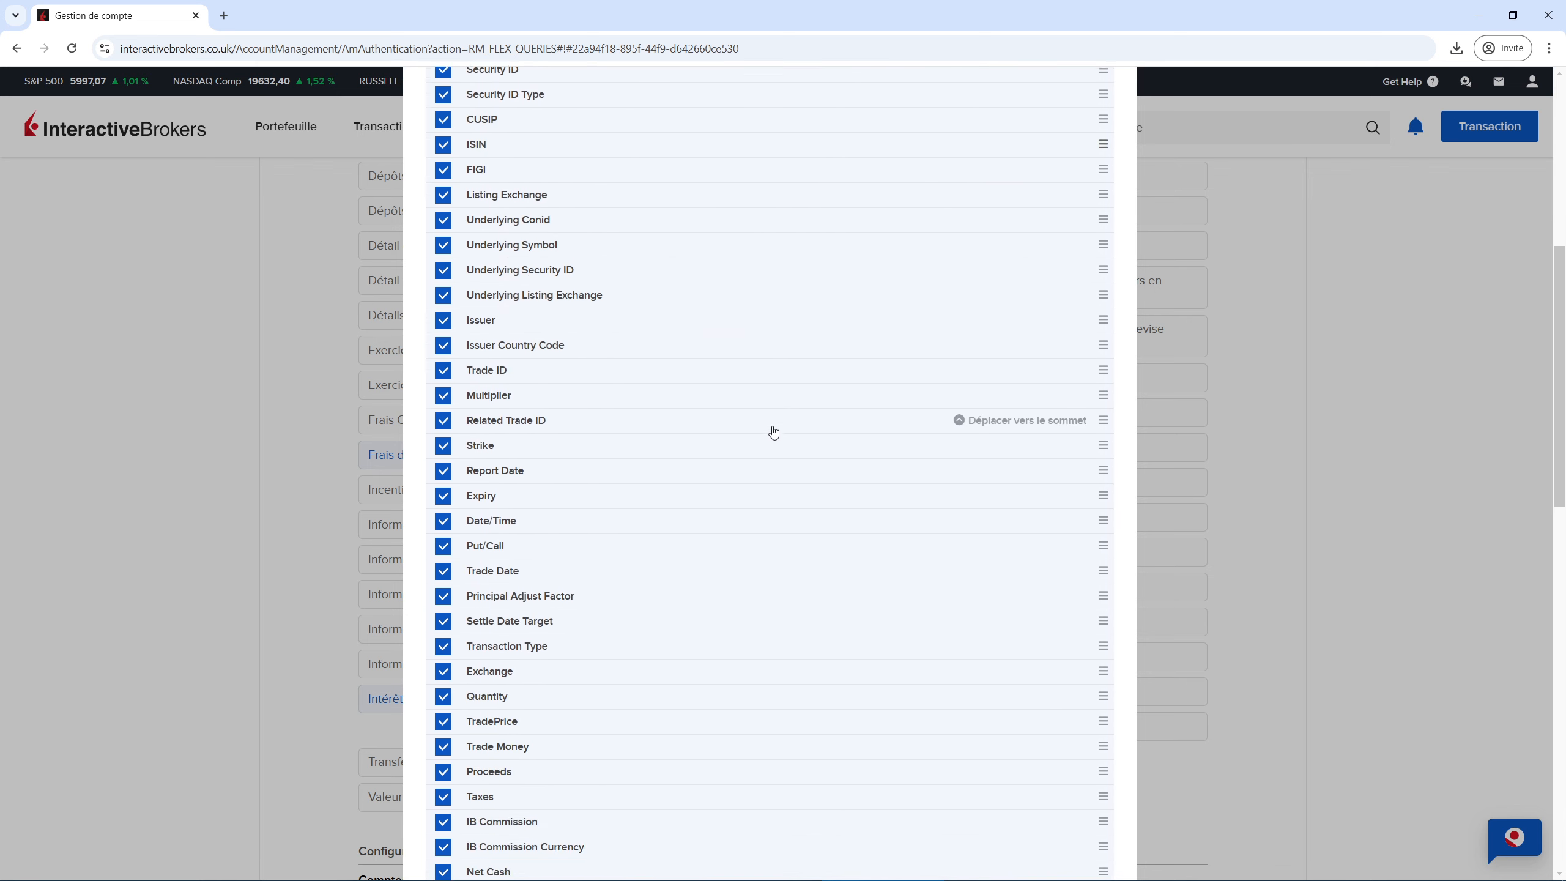
pyautogui.scroll(-10, 774, 432)
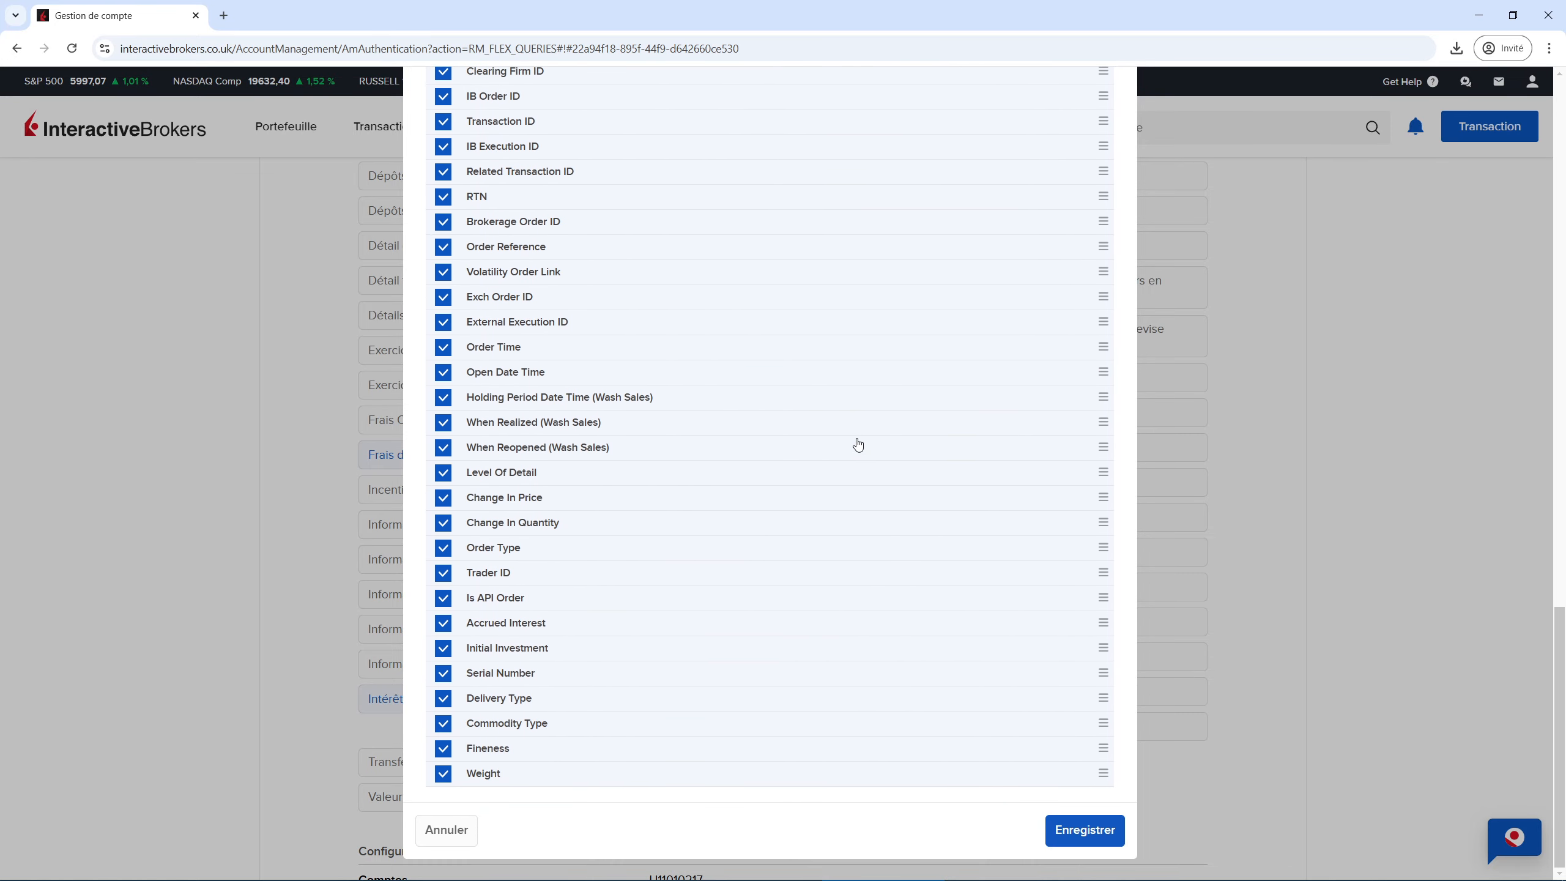
pyautogui.click(1084, 831)
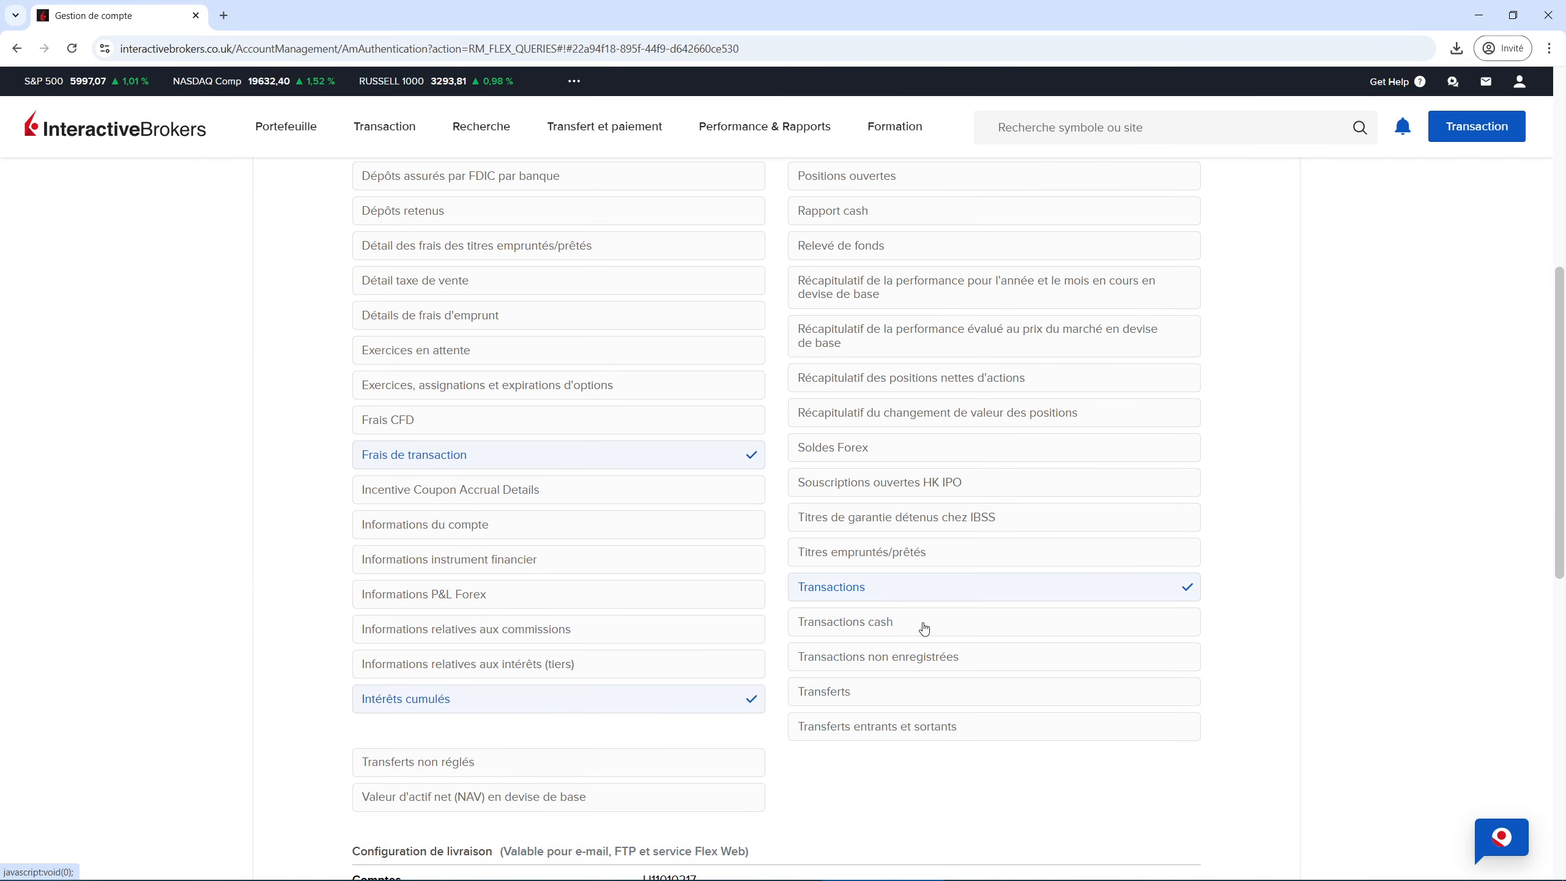
# - Add the Transactions cash section with all of its fields selected and the default options kept, and save it
pyautogui.click(924, 627)
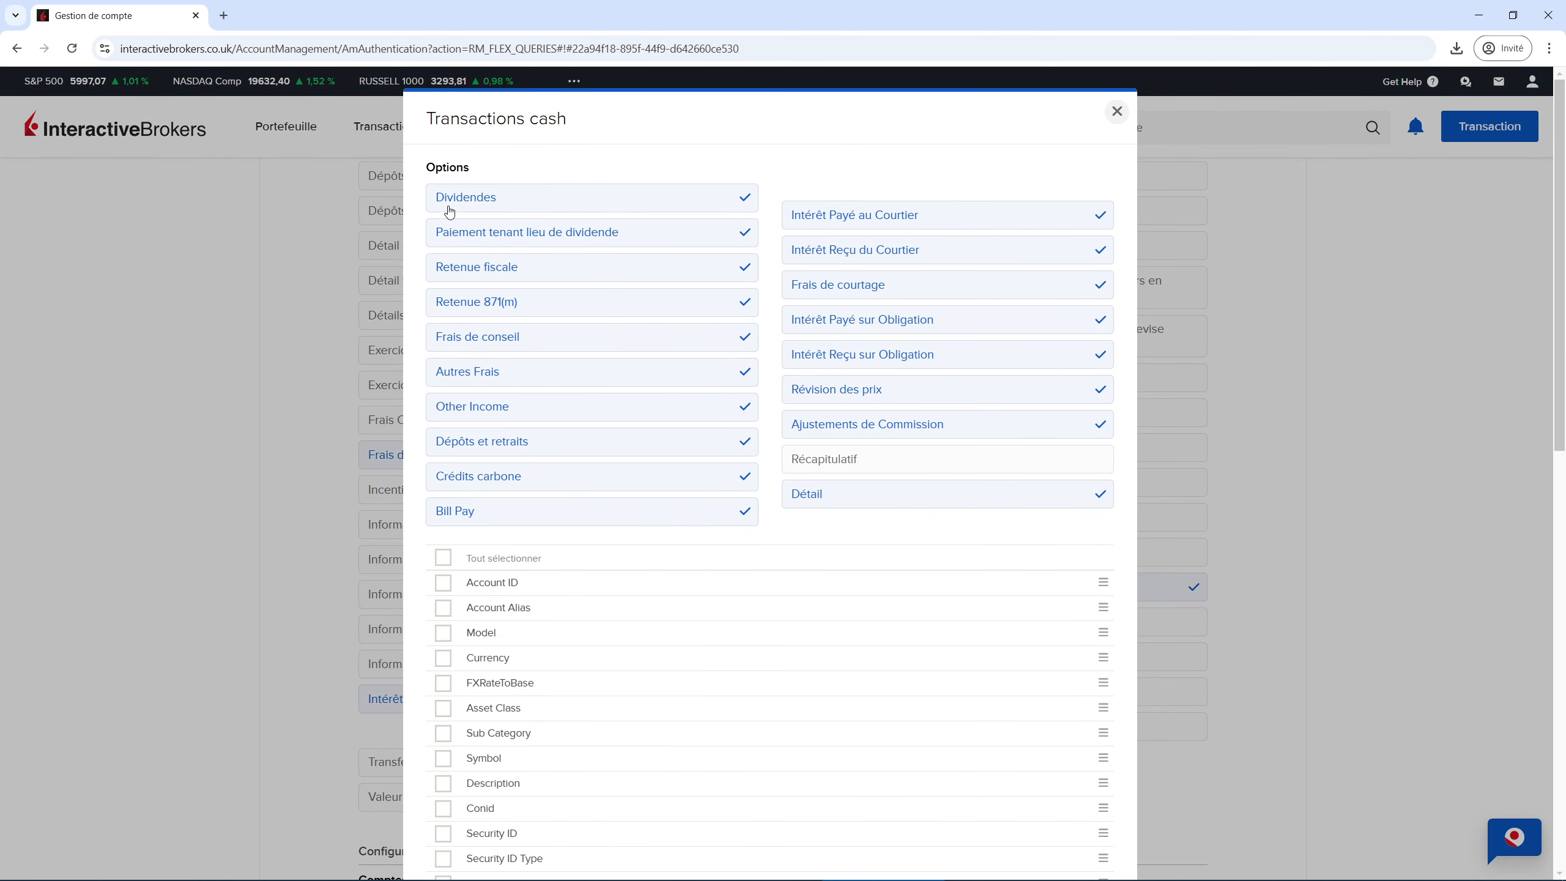
pyautogui.click(443, 559)
pyautogui.scroll(-1, 515, 611)
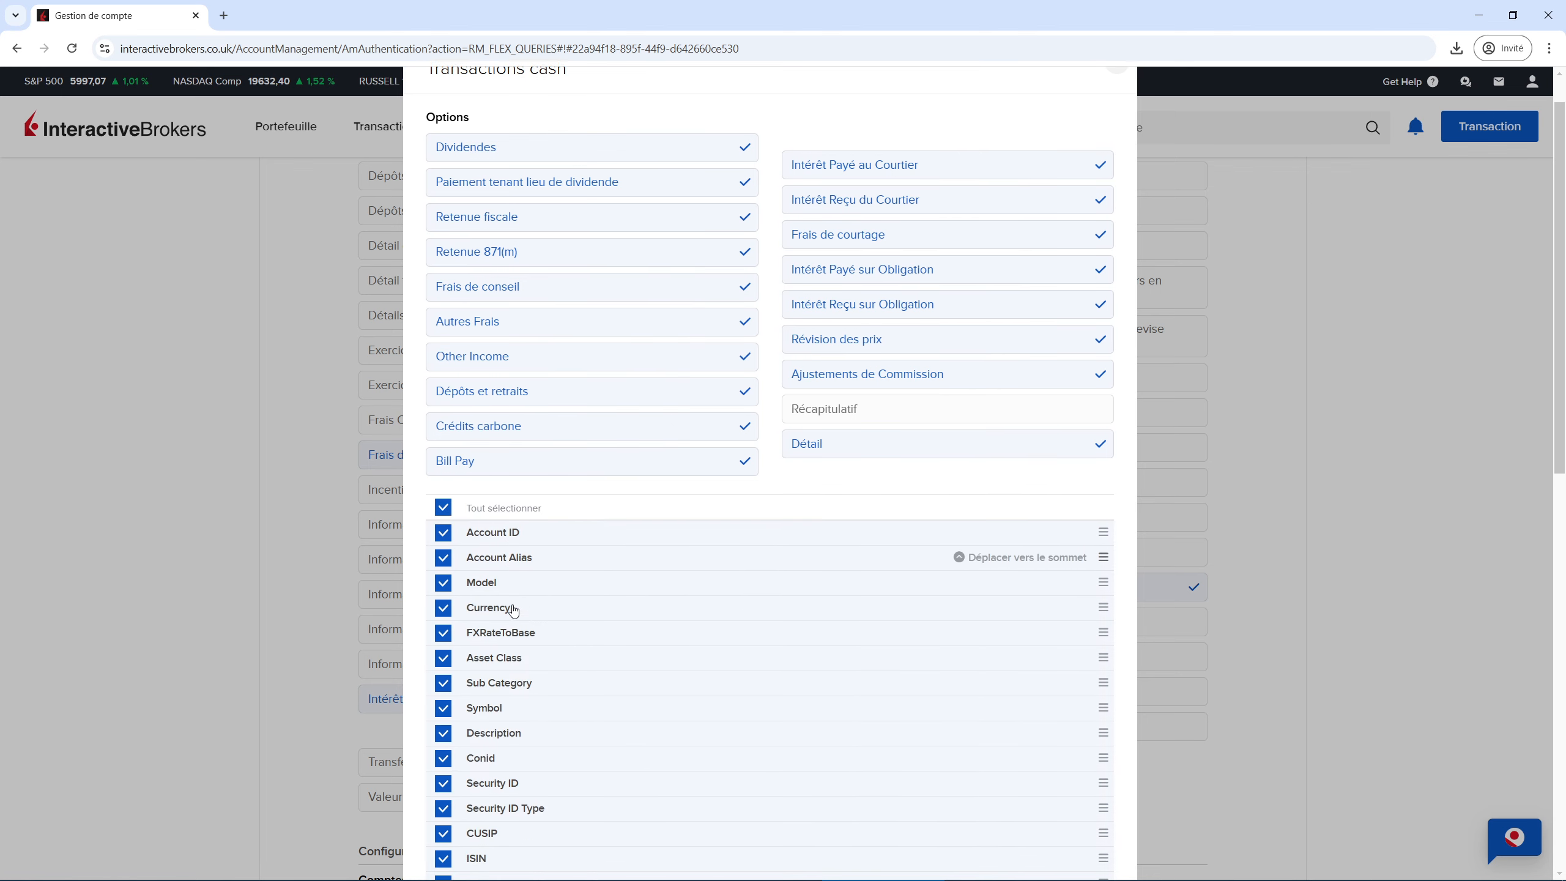
pyautogui.scroll(-12, 515, 610)
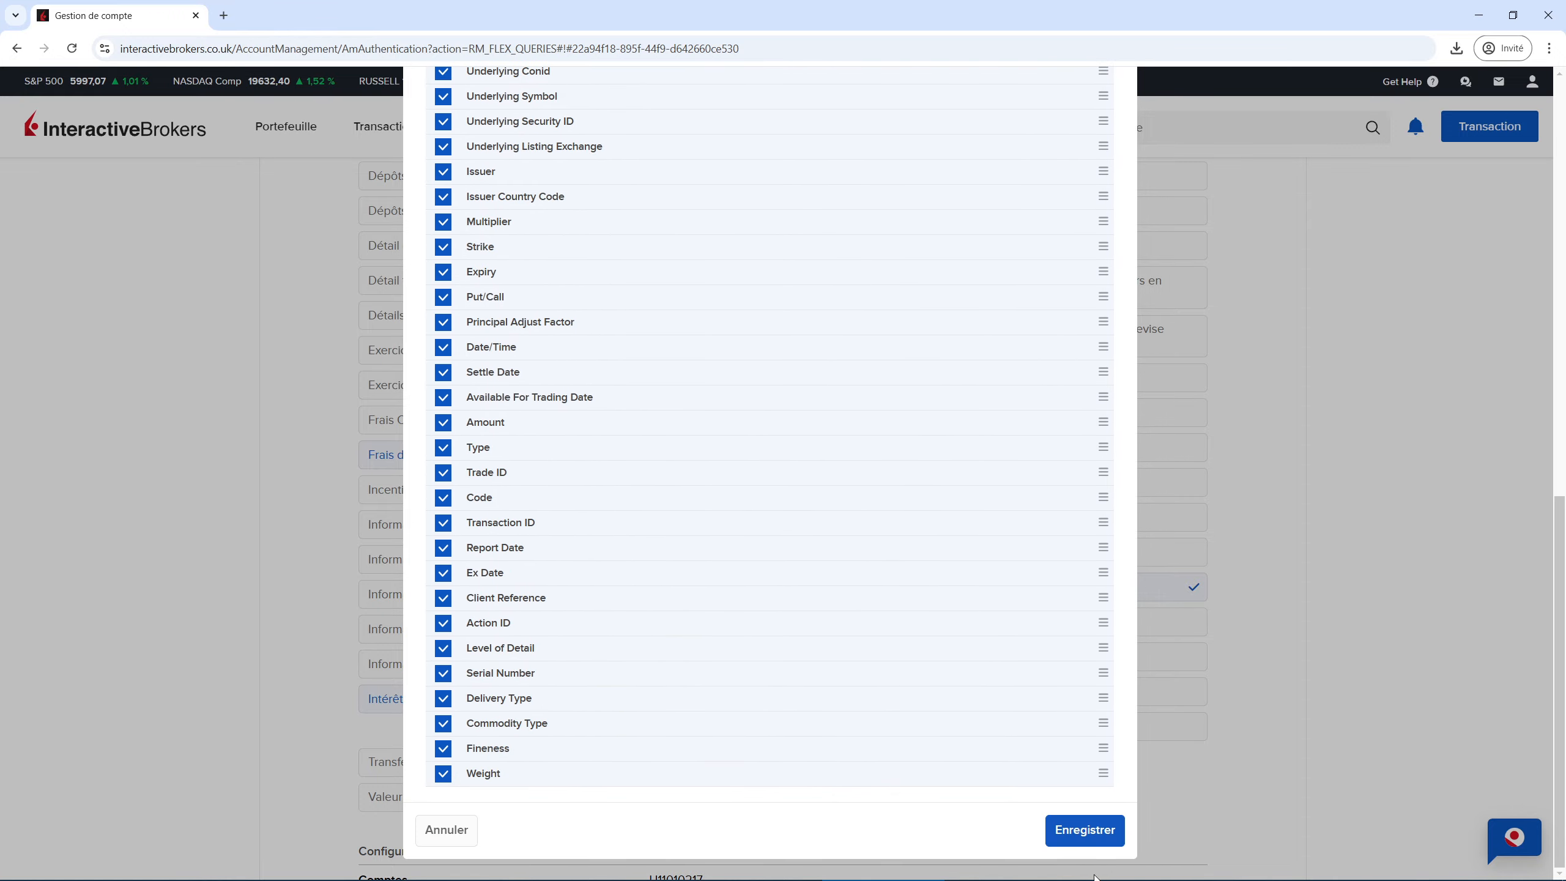
pyautogui.click(1085, 829)
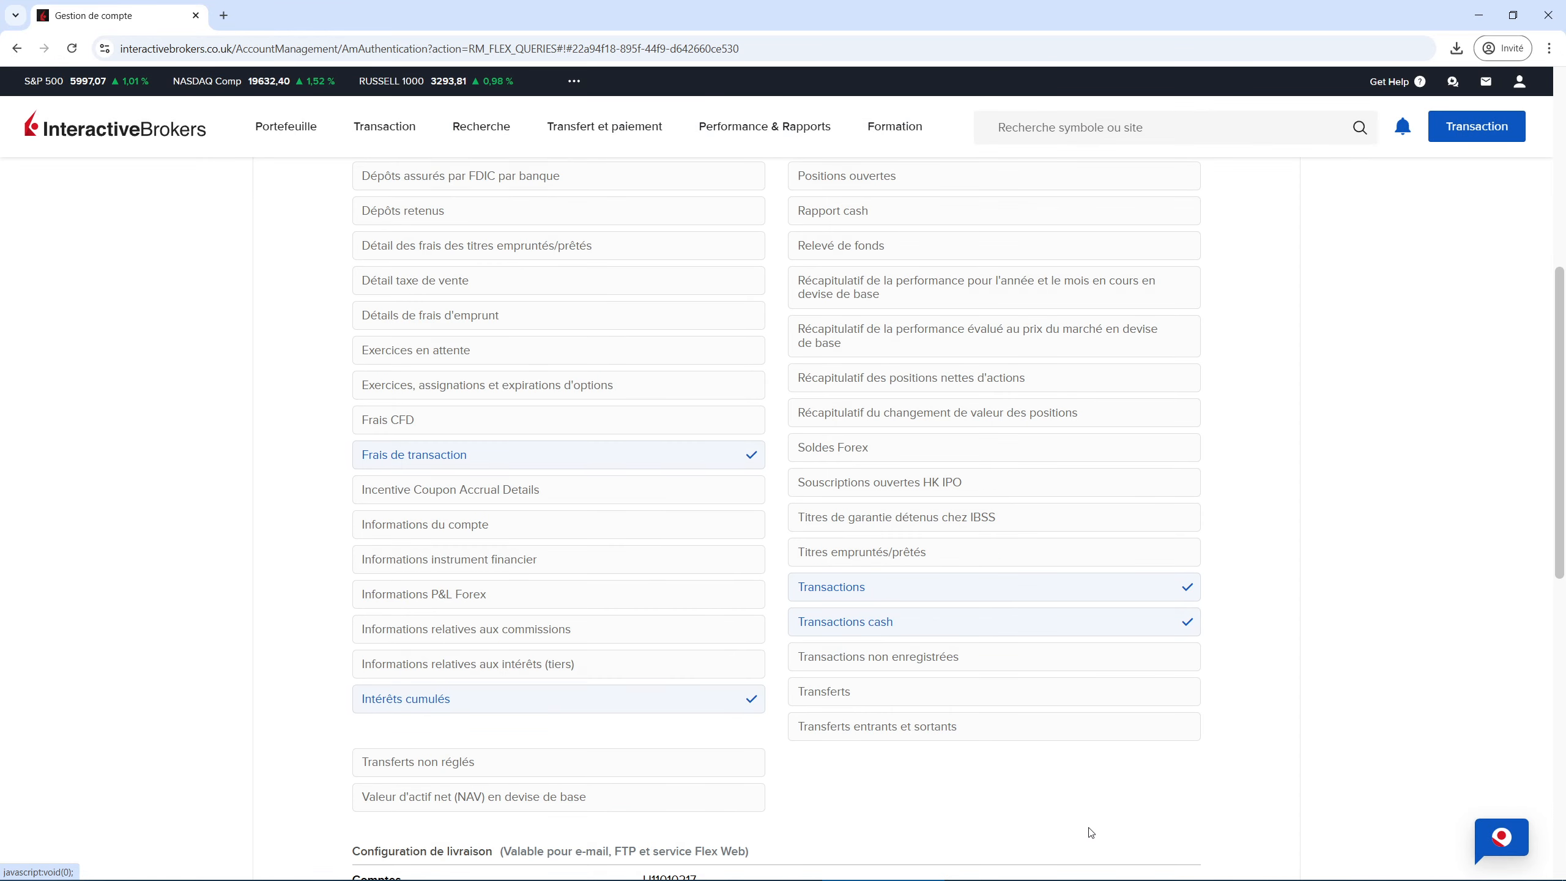
# - Add the Transferts section with all of its fields selected, keeping the Transfert option, and save it
pyautogui.click(1018, 696)
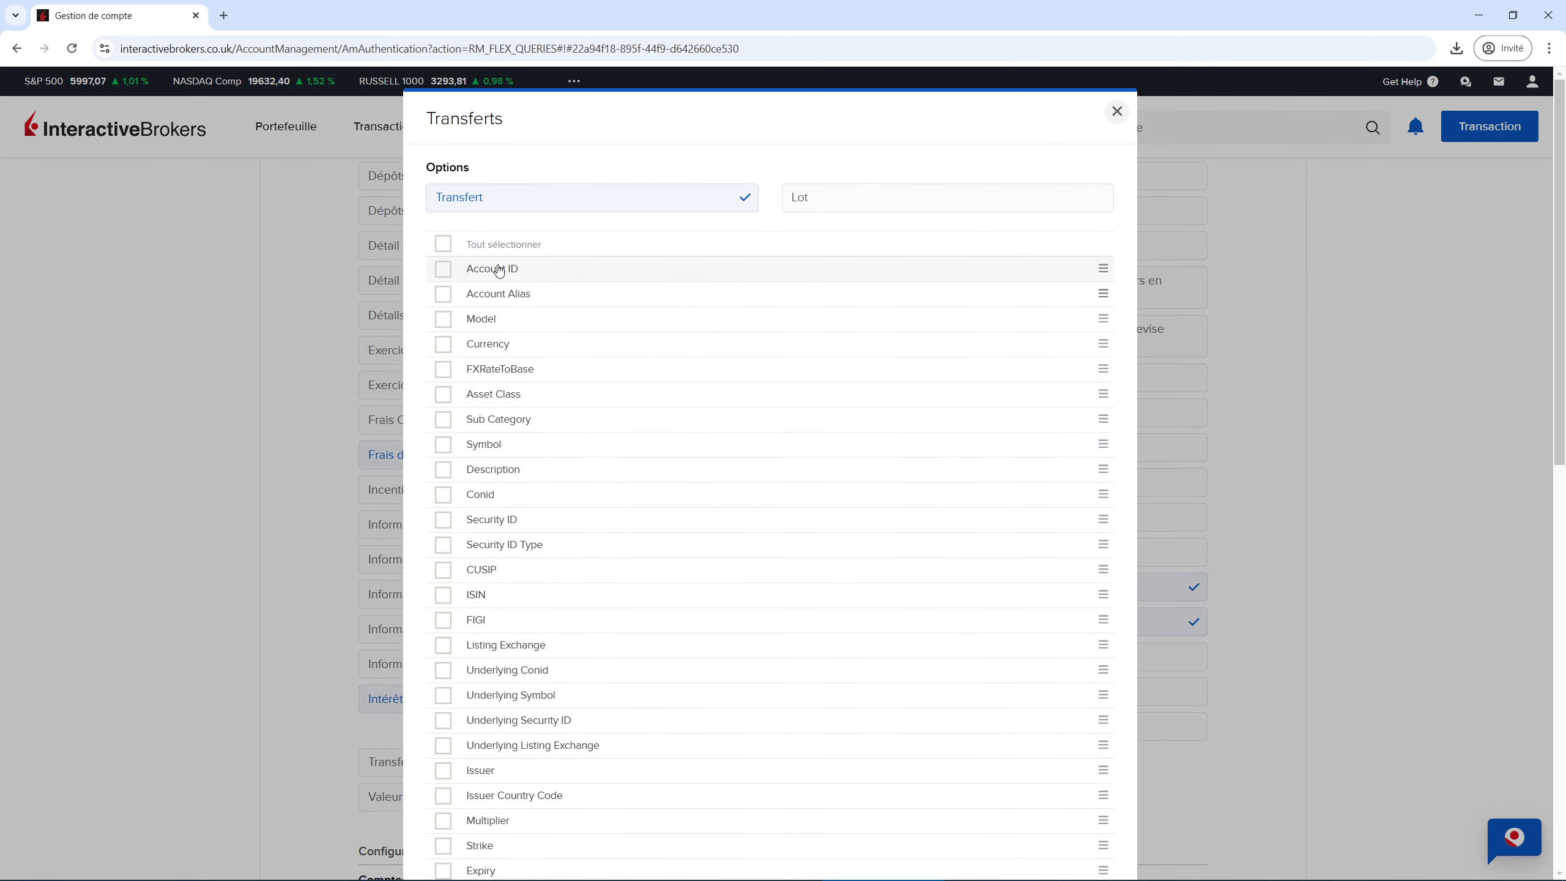
pyautogui.click(443, 244)
pyautogui.scroll(-2, 653, 465)
pyautogui.scroll(-10, 654, 466)
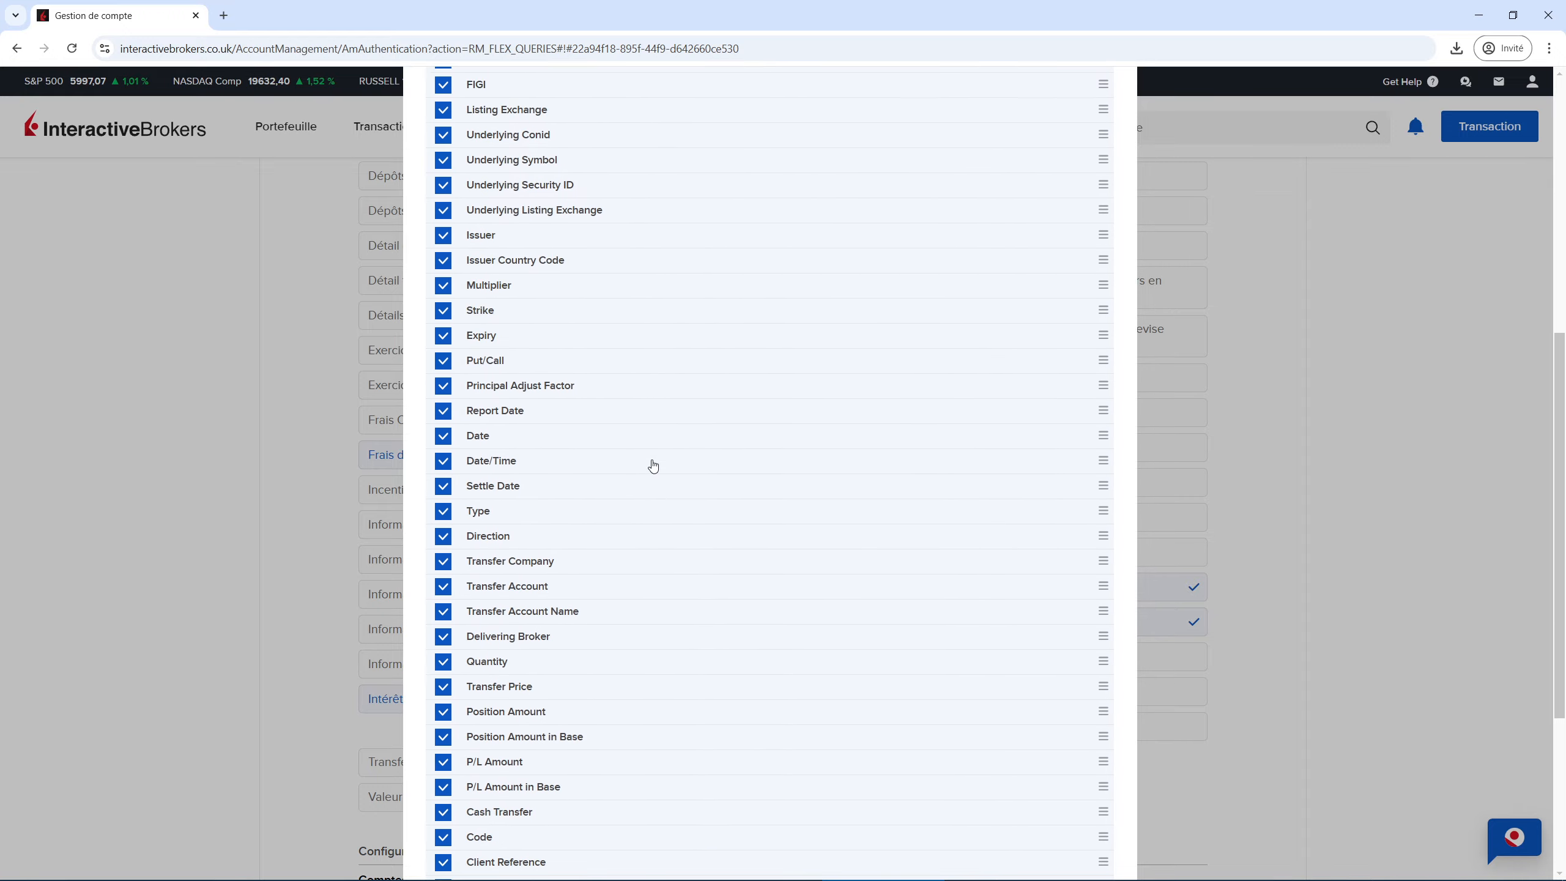
pyautogui.click(1085, 838)
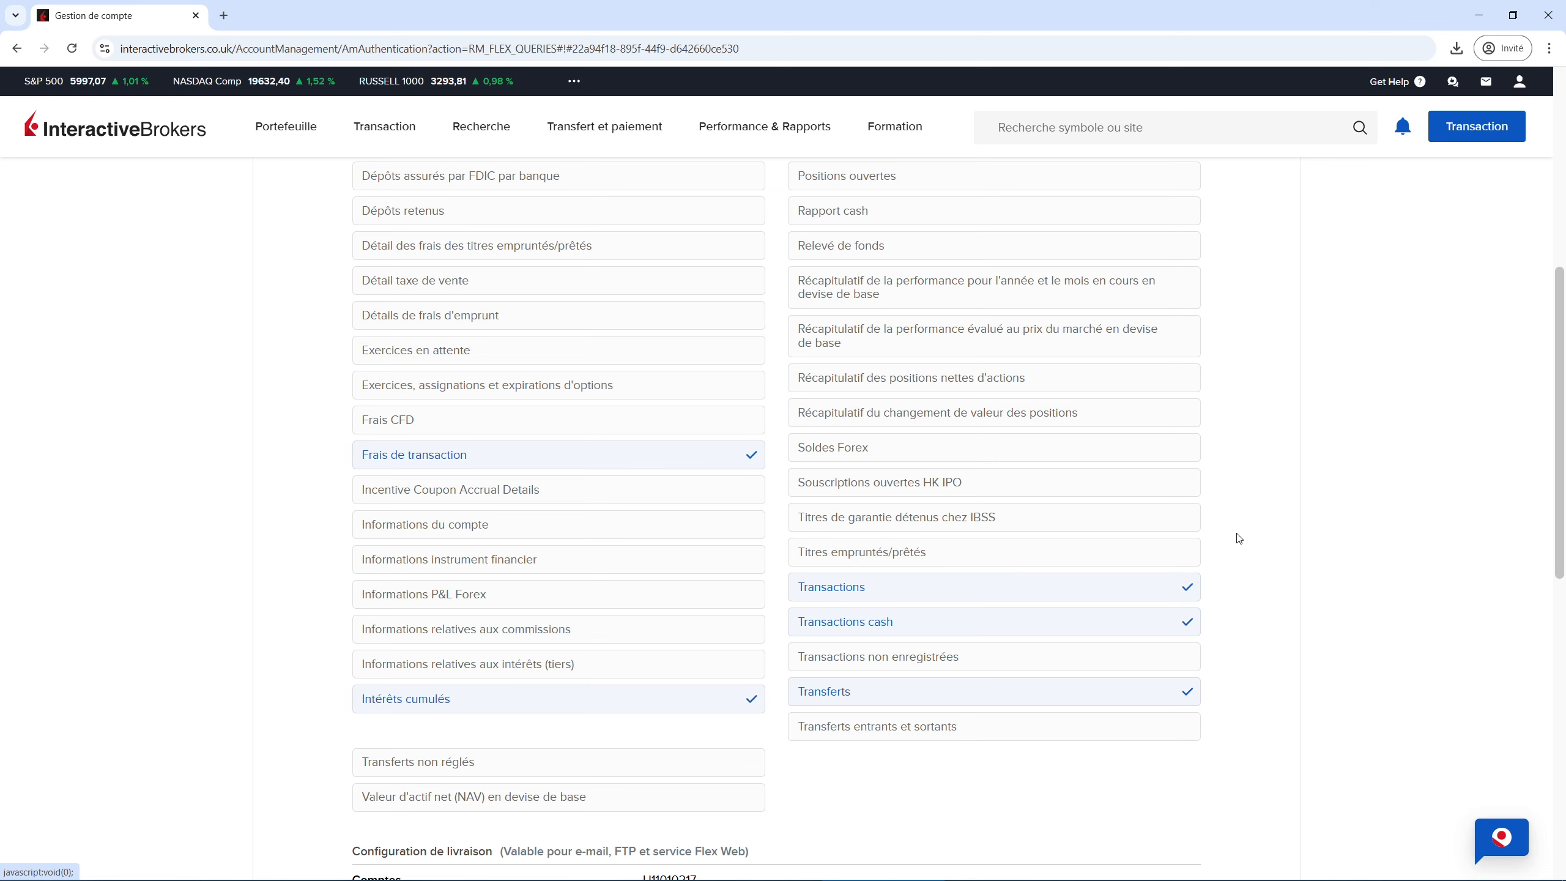
# - Review the selected sections and the delivery and general settings, and try to continue with the query without a name
pyautogui.scroll(5, 1256, 531)
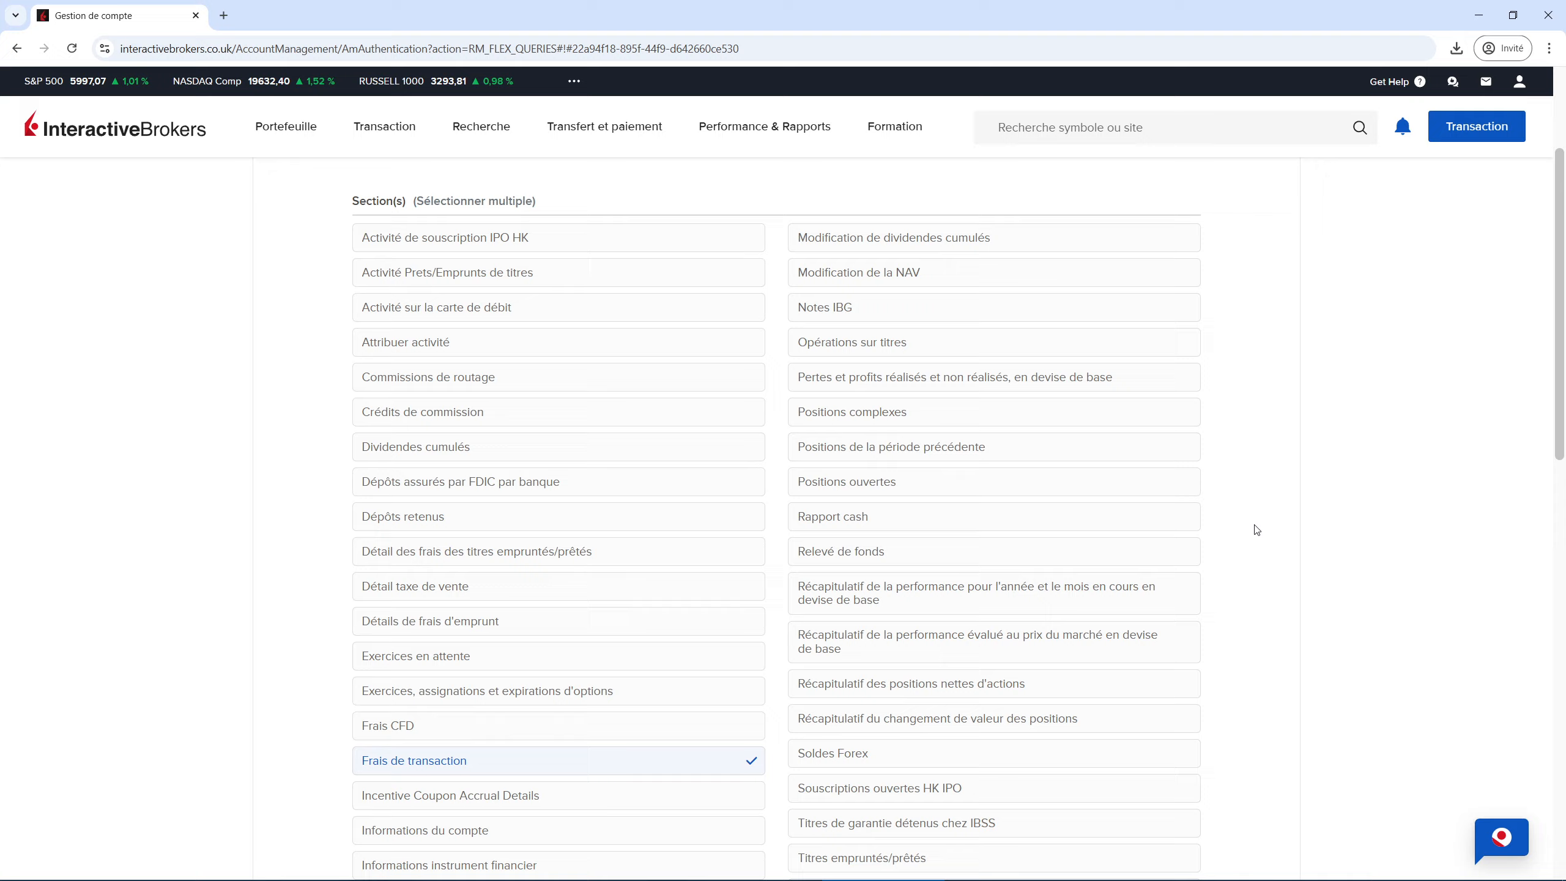
pyautogui.scroll(1, 1253, 529)
pyautogui.scroll(-1, 1250, 512)
pyautogui.scroll(-8, 1363, 519)
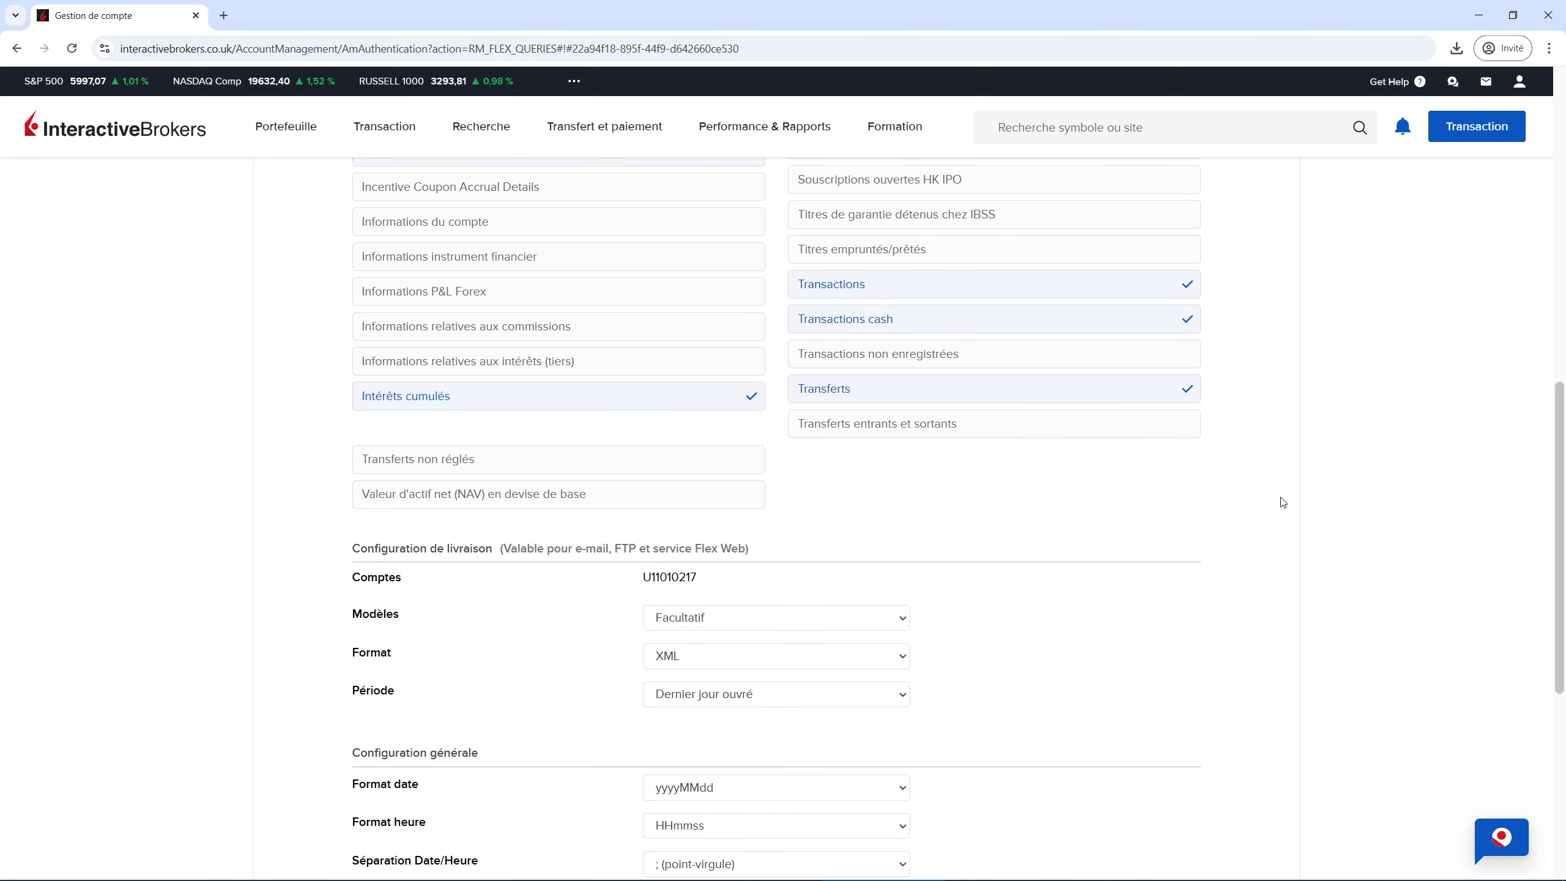
pyautogui.scroll(-4, 1283, 503)
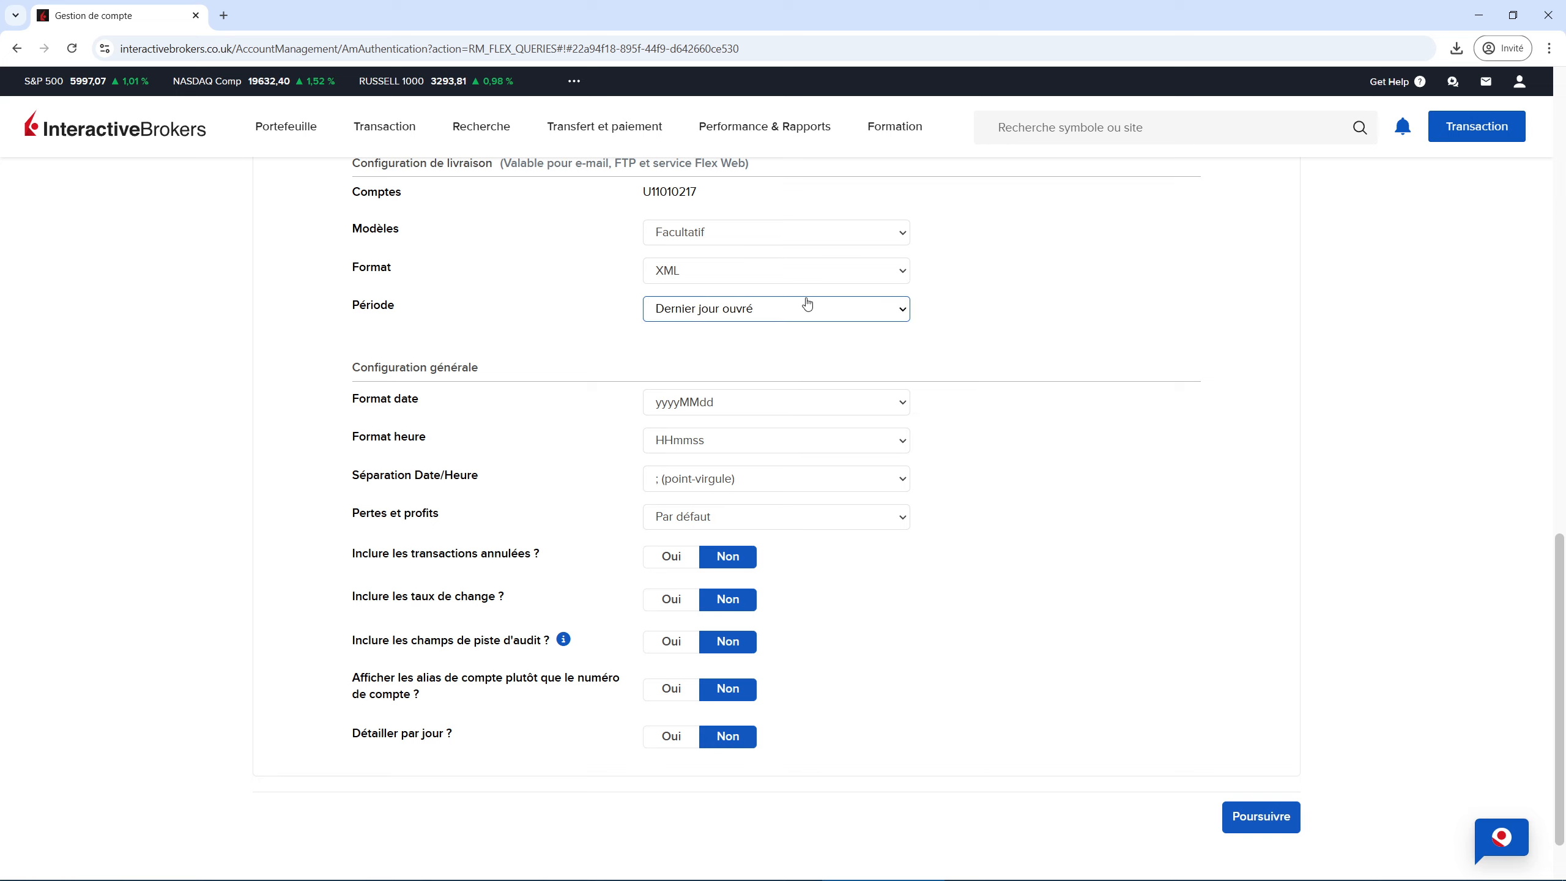
pyautogui.scroll(-1, 1125, 511)
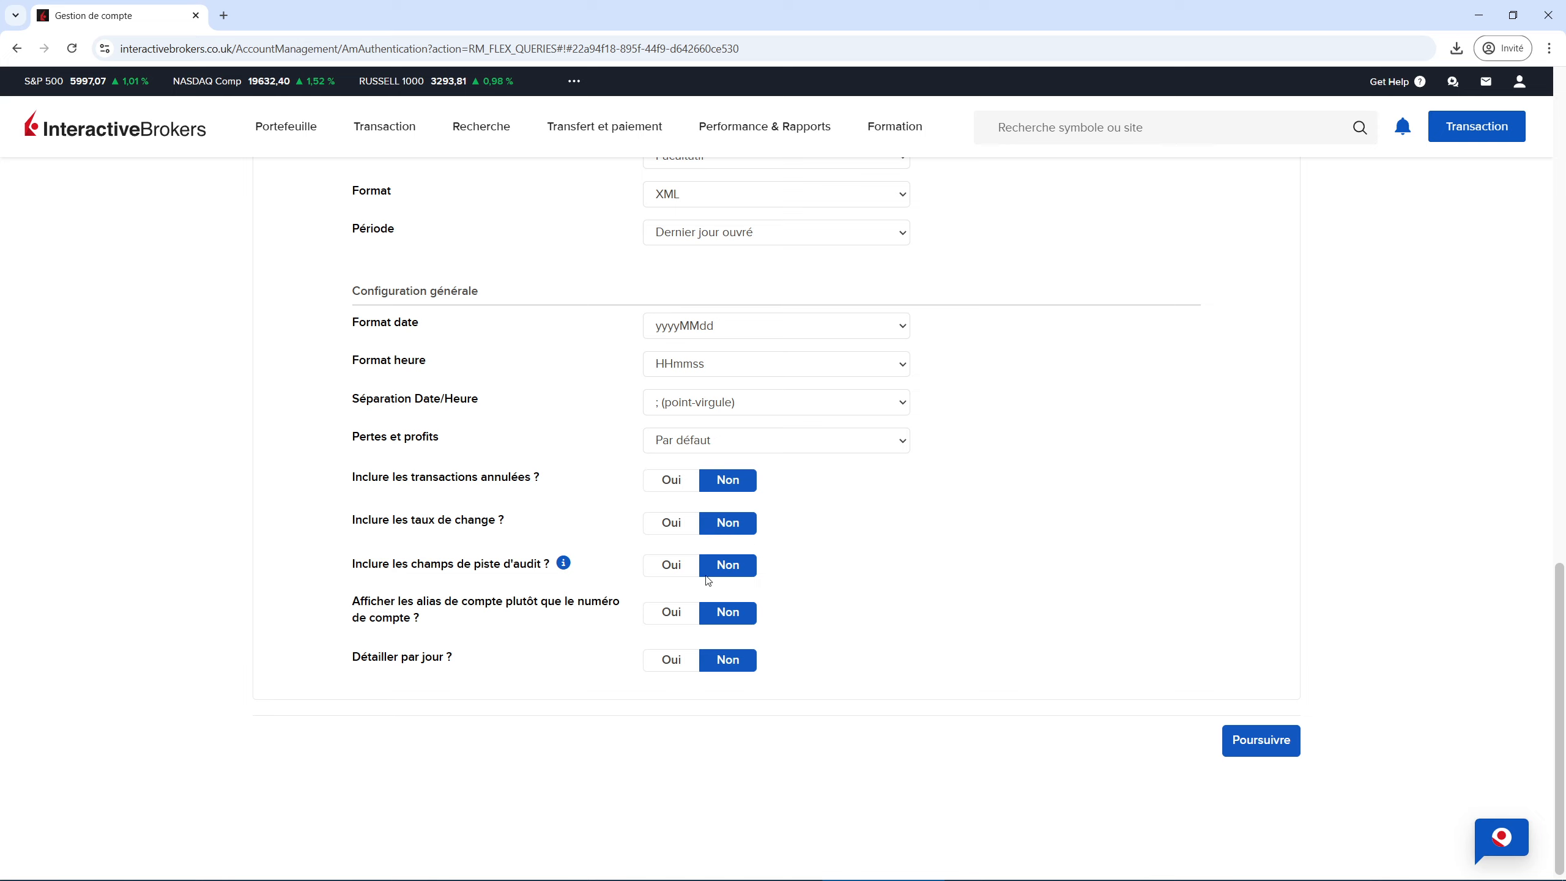
pyautogui.click(1258, 751)
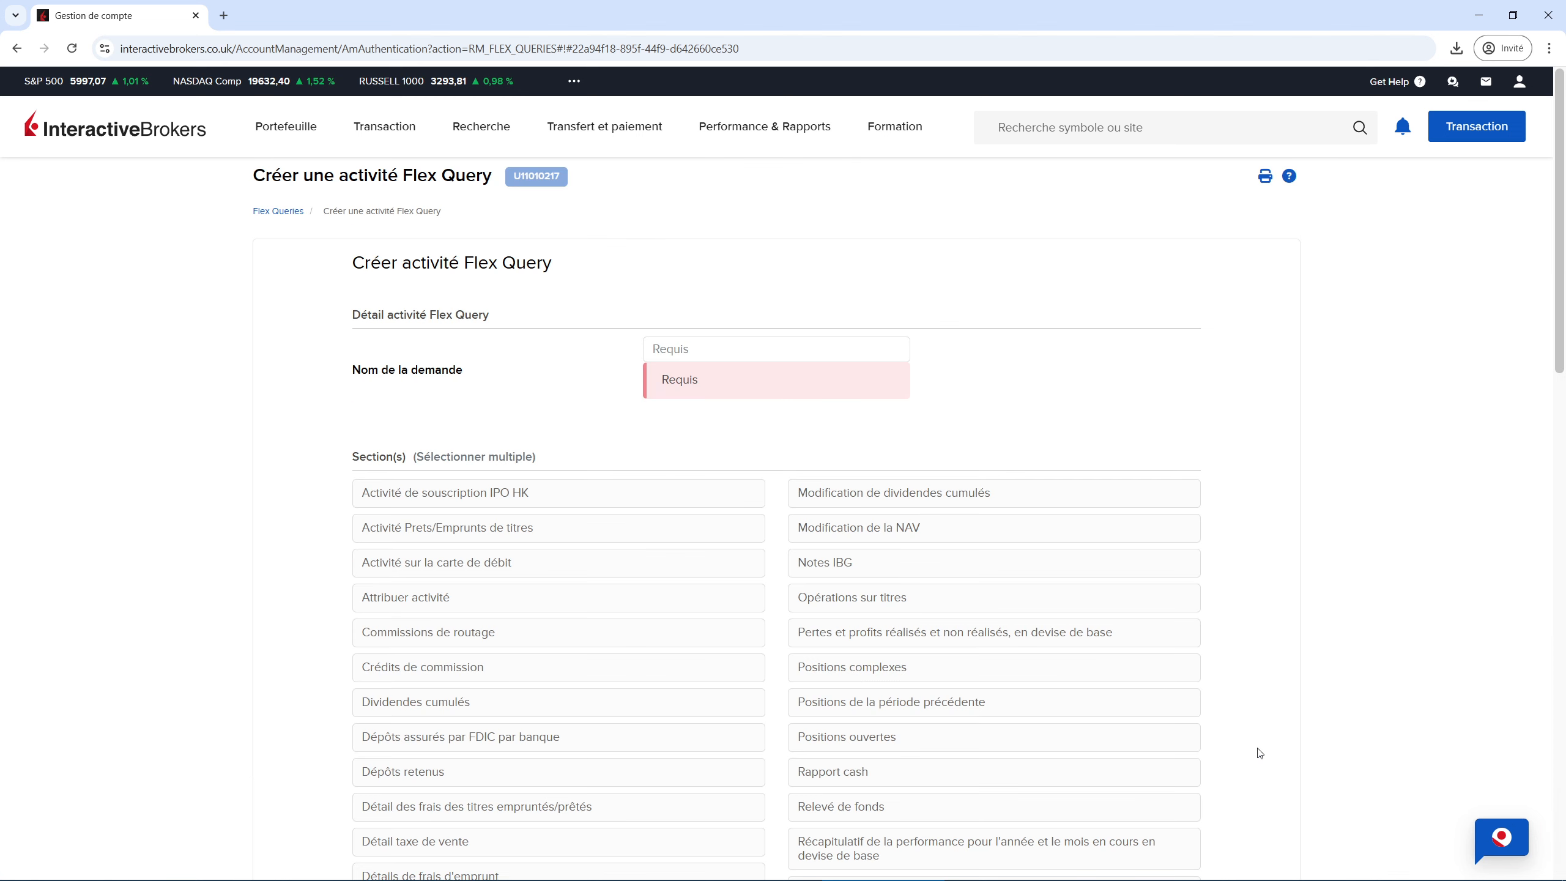
# - Name the query test3 and continue to its verification summary with the selected sections and settings kept
pyautogui.click(683, 350)
pyautogui.write('te')
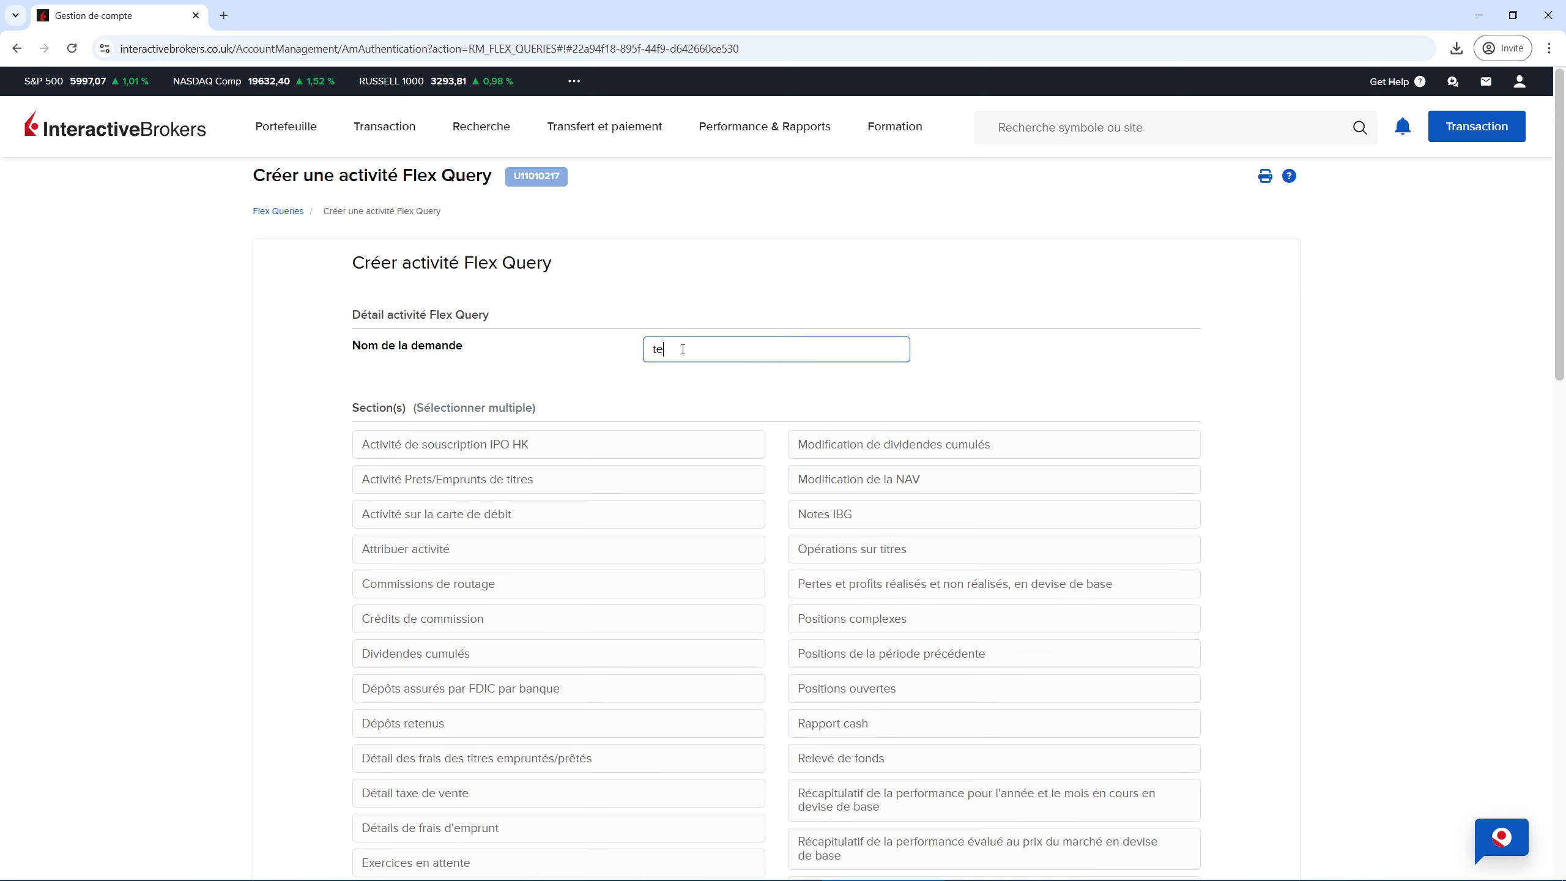
pyautogui.write('st3')
pyautogui.scroll(-12, 1409, 482)
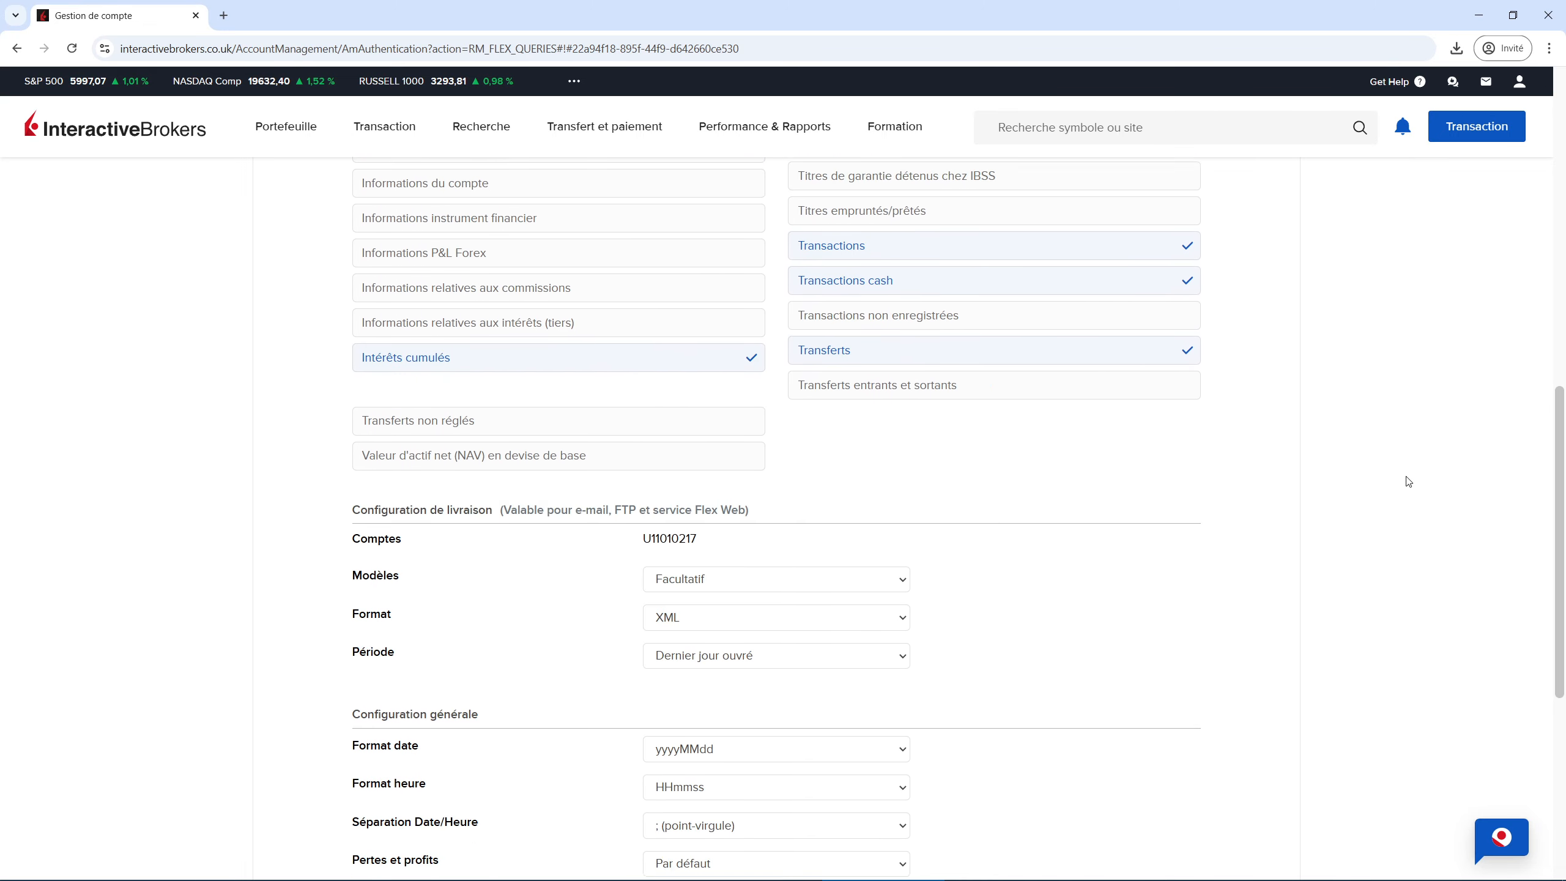
pyautogui.scroll(-3, 1314, 666)
pyautogui.click(1263, 743)
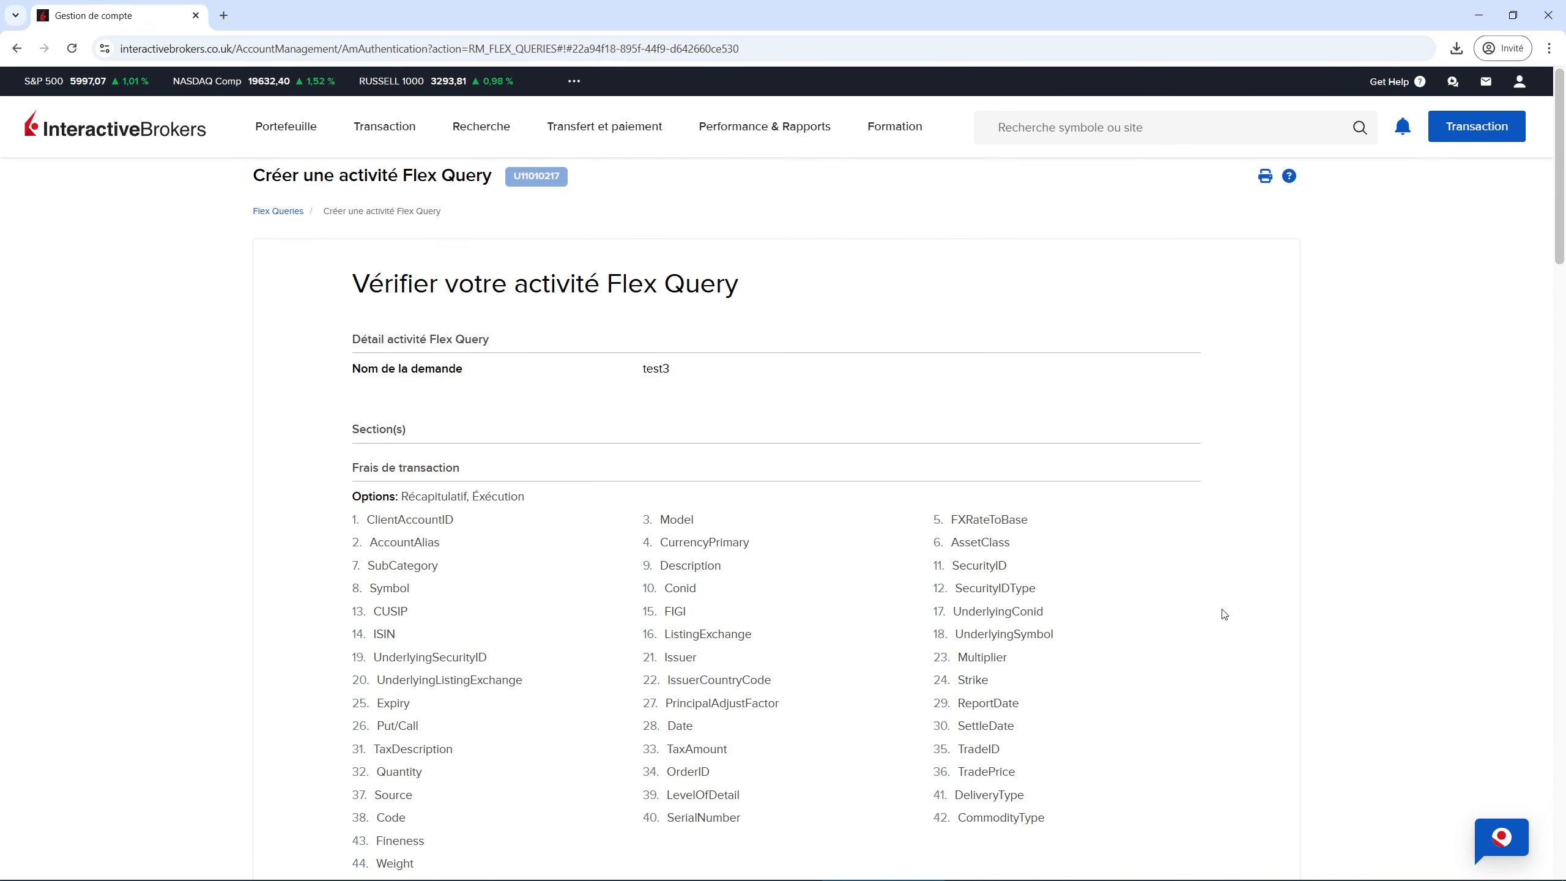
# - Review the summary of the test3 query, create it, and return to the Flex Queries list
pyautogui.scroll(-20, 1152, 550)
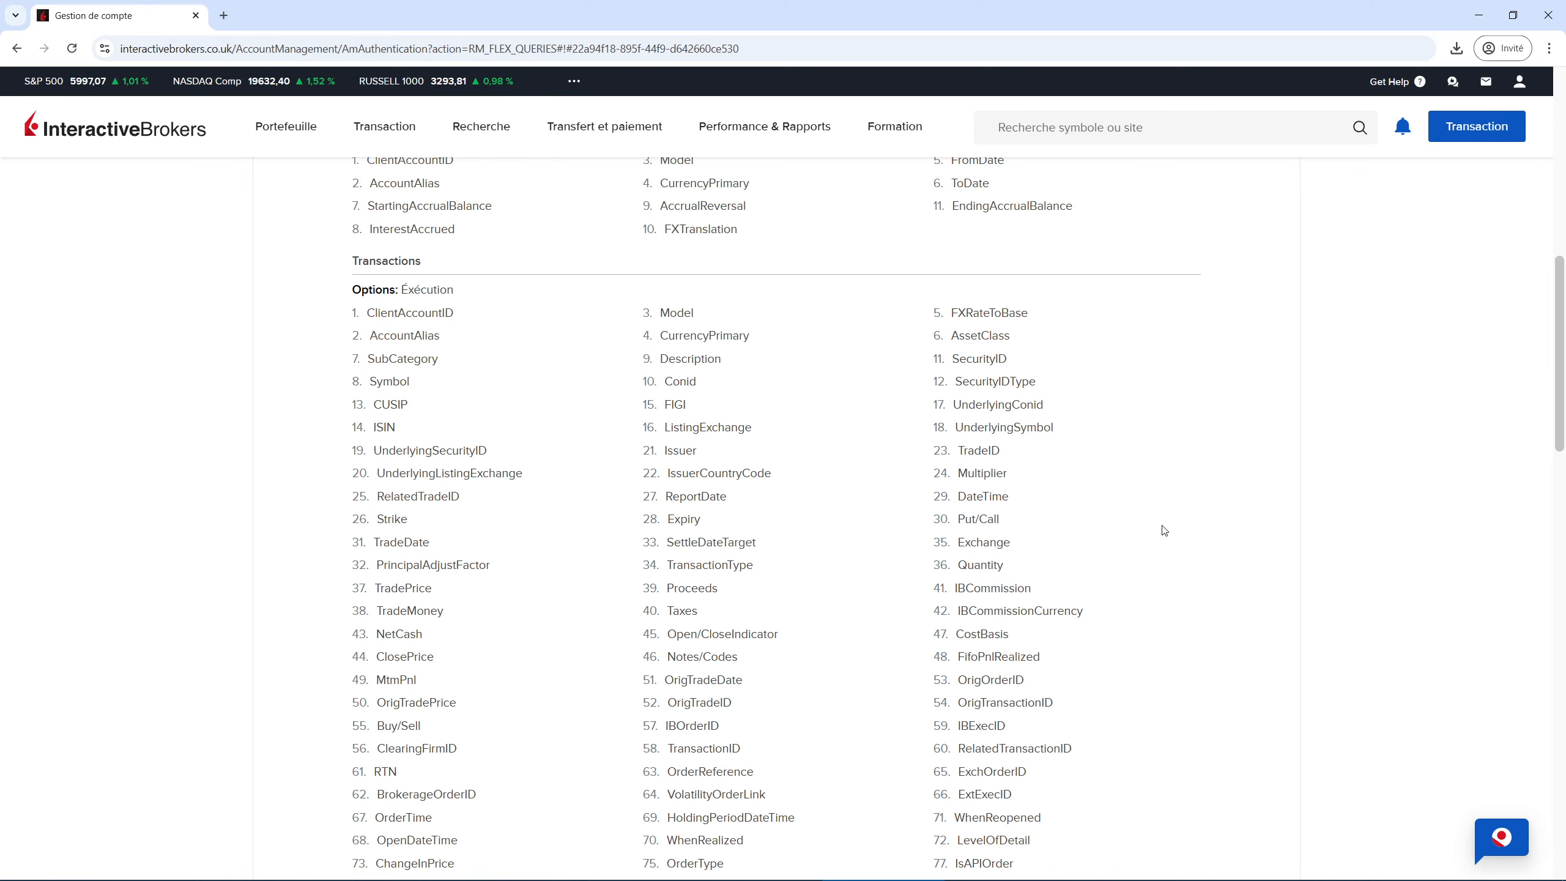
pyautogui.scroll(-15, 1164, 530)
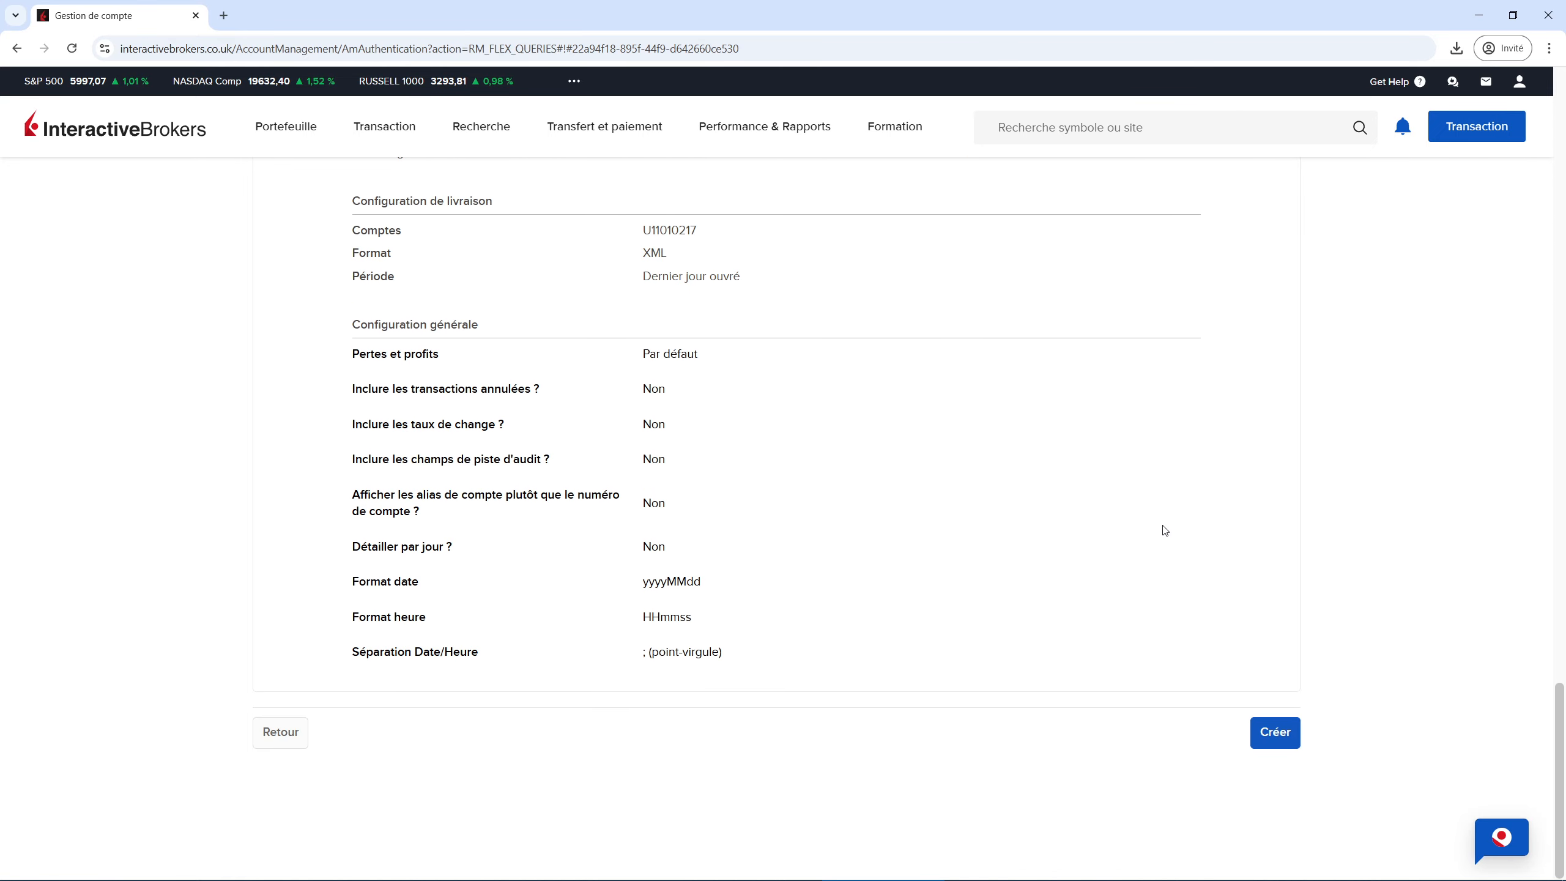
pyautogui.click(1274, 734)
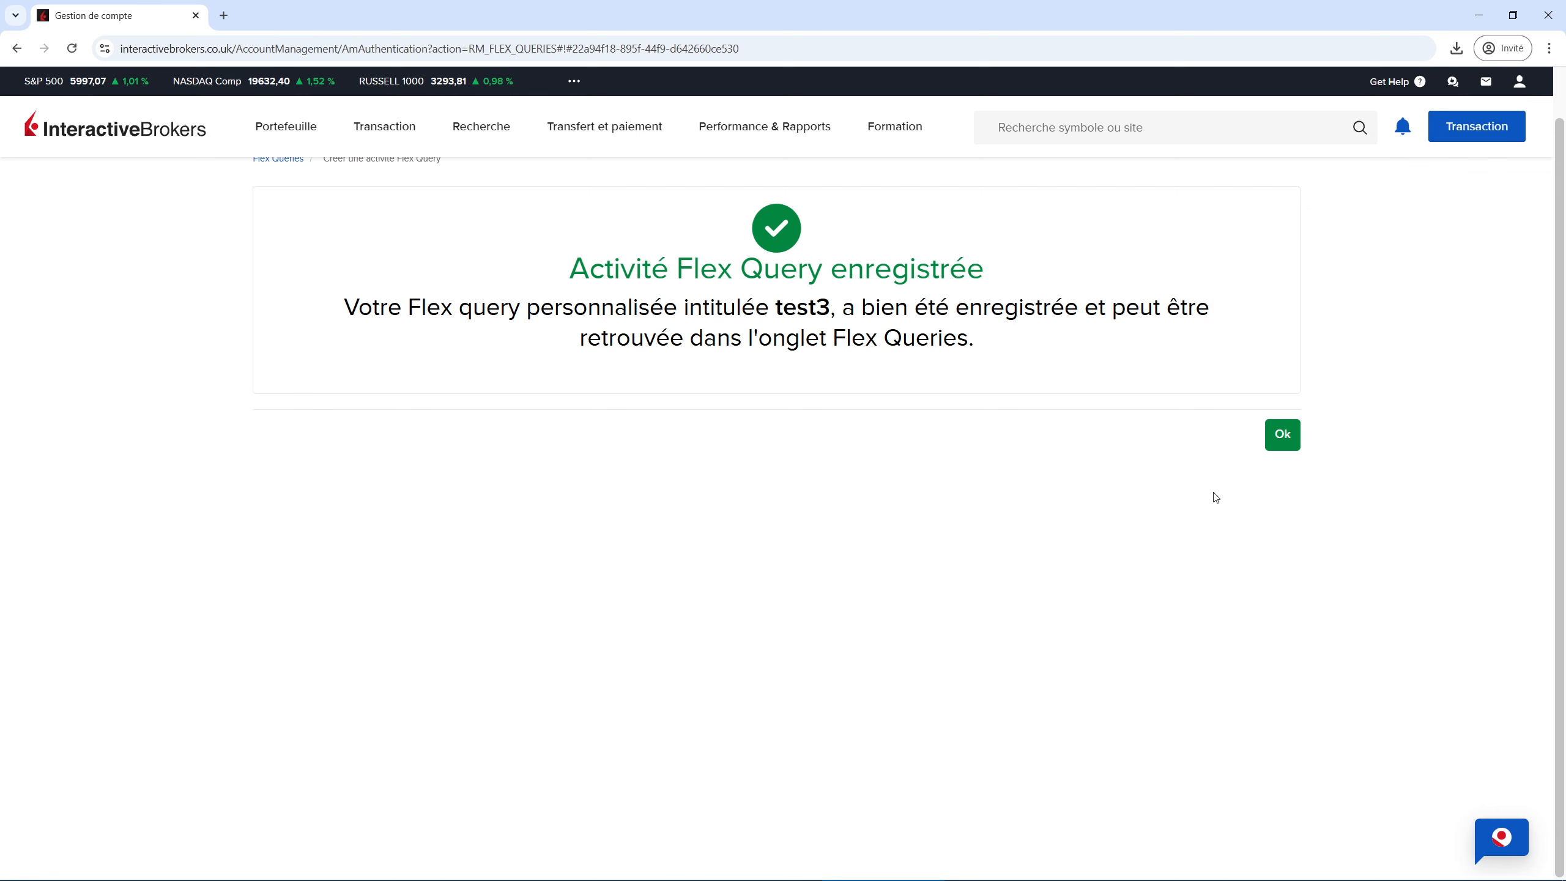
pyautogui.click(1281, 436)
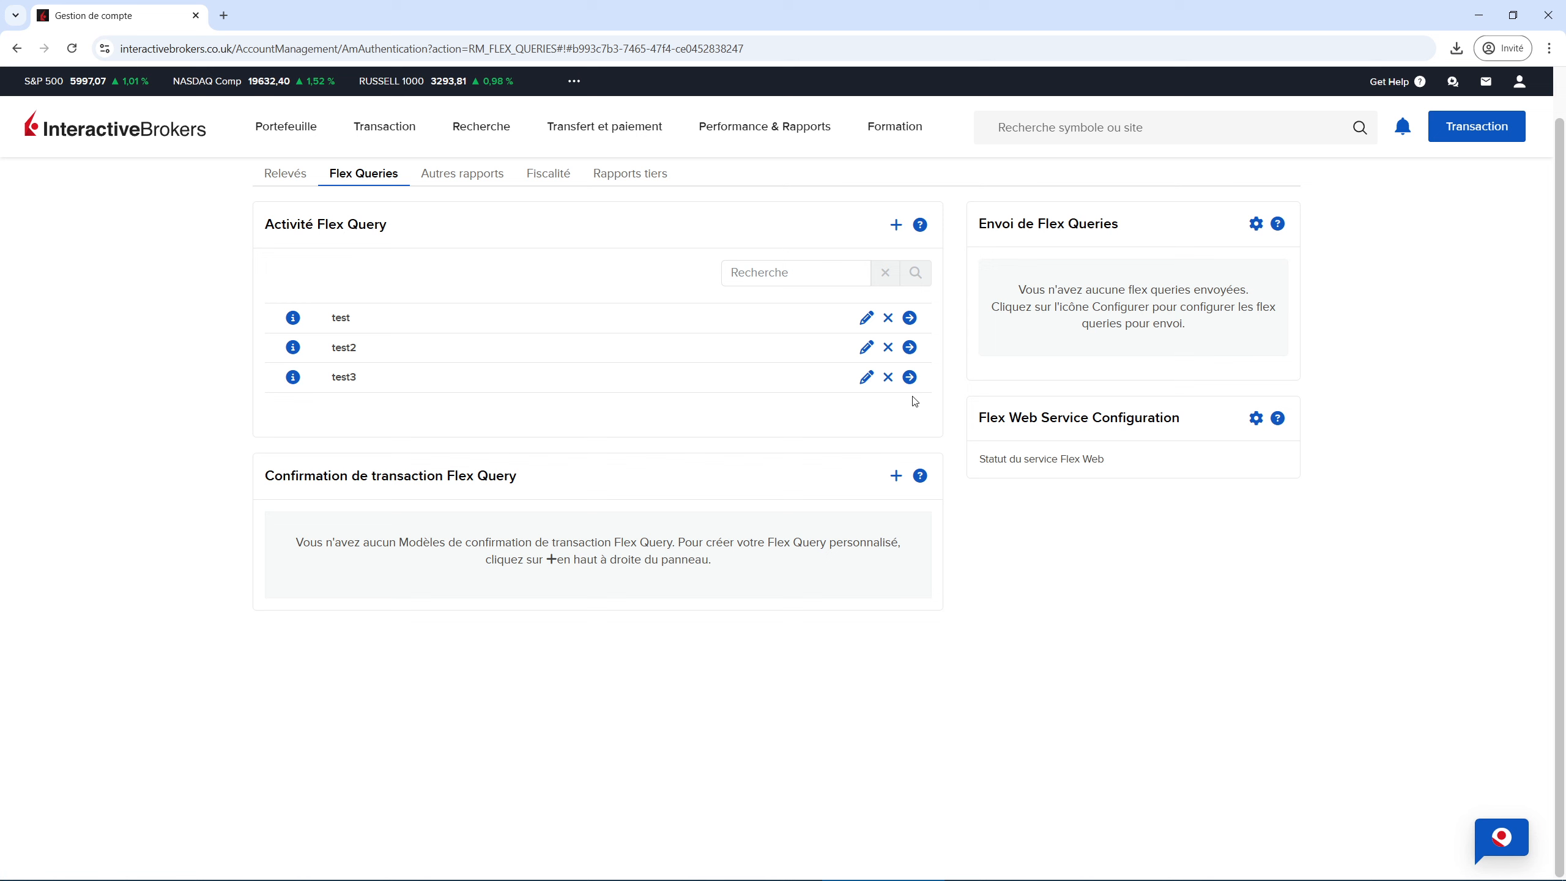
# - Run the test3 query for the period Mois en cours in XML format
pyautogui.click(910, 377)
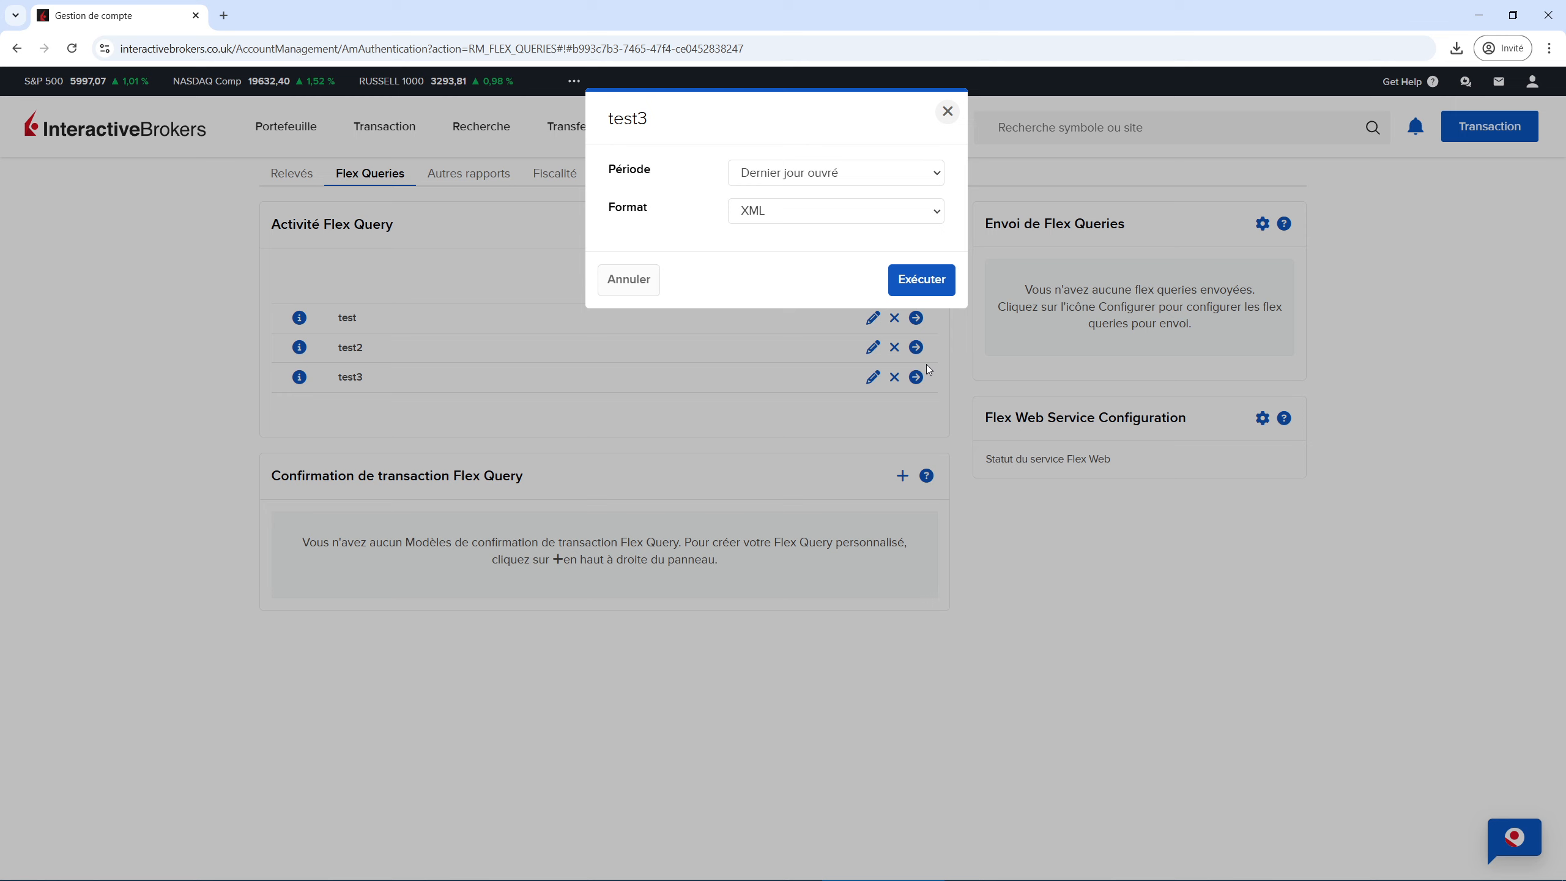
pyautogui.click(860, 177)
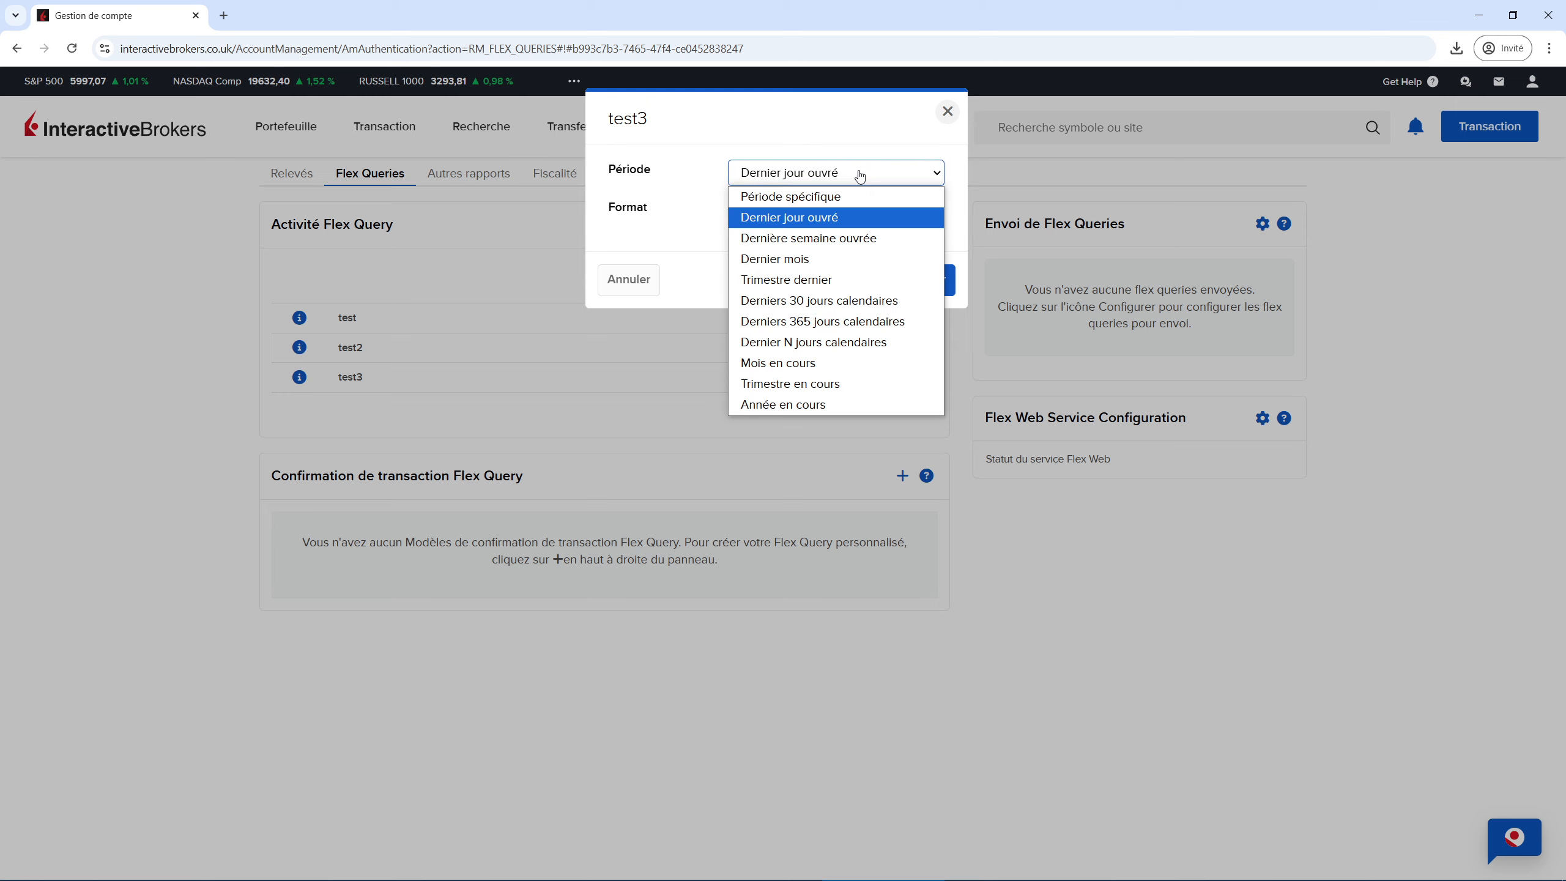
pyautogui.click(807, 363)
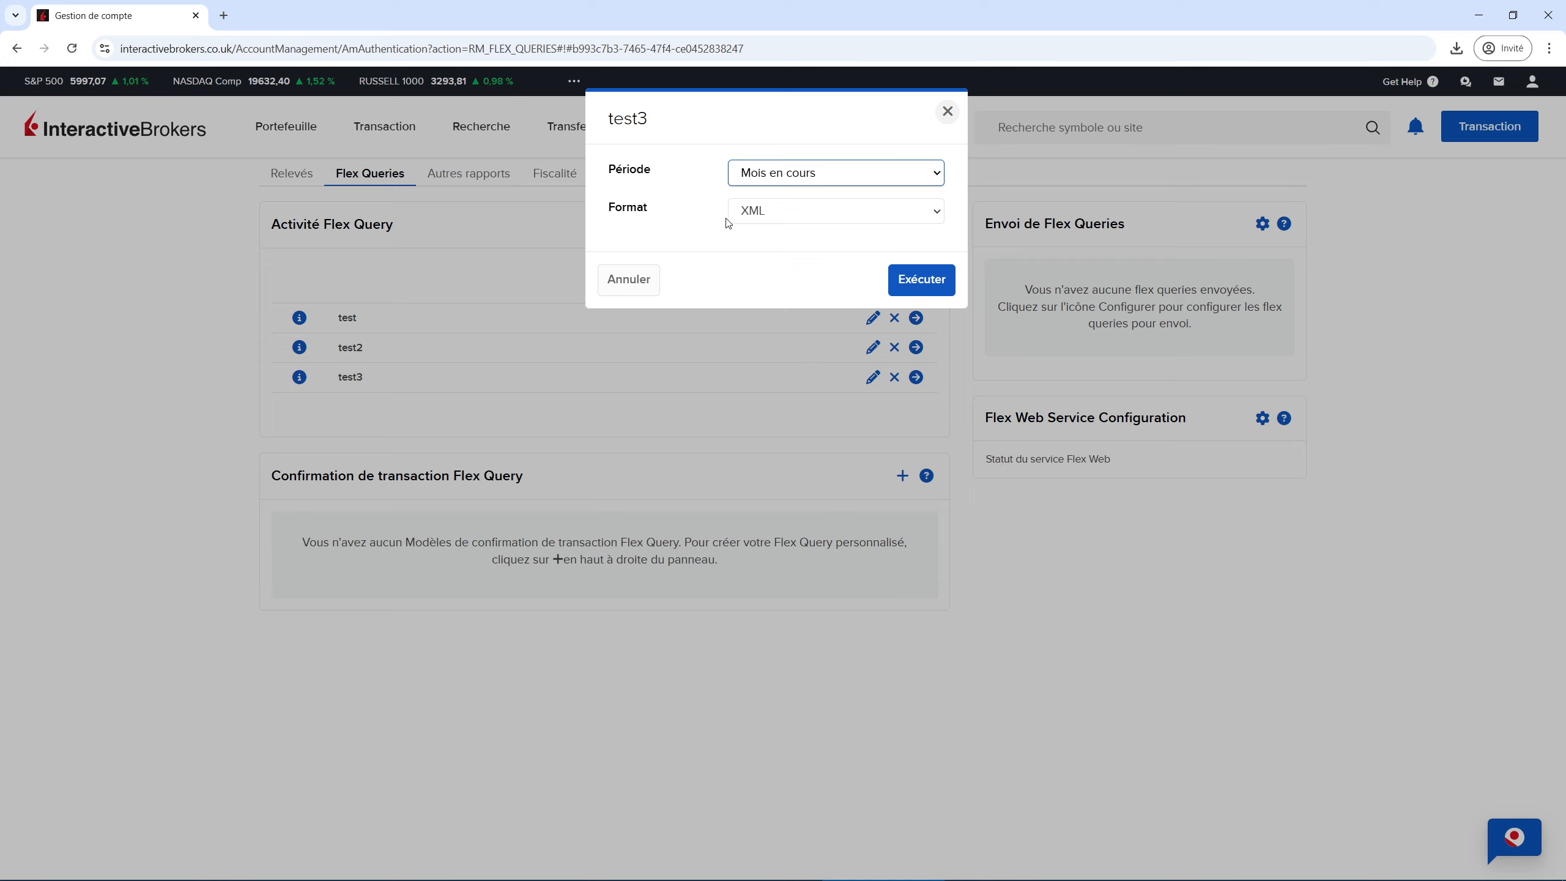
pyautogui.click(920, 283)
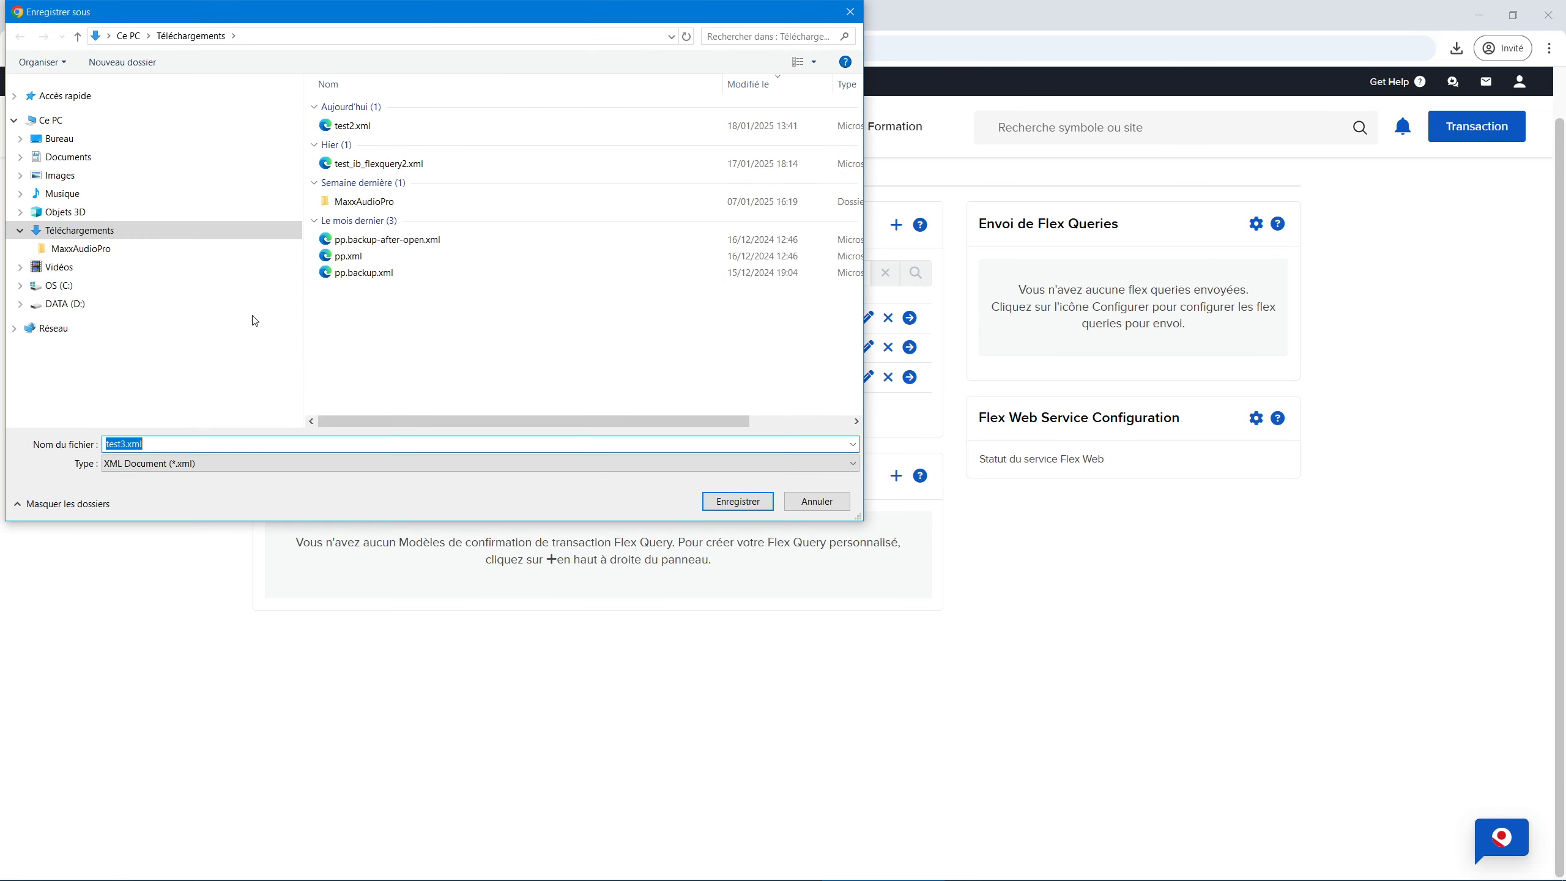
# - Save the exported query file in Téléchargements as test2.xml, replacing the existing file
pyautogui.click(360, 127)
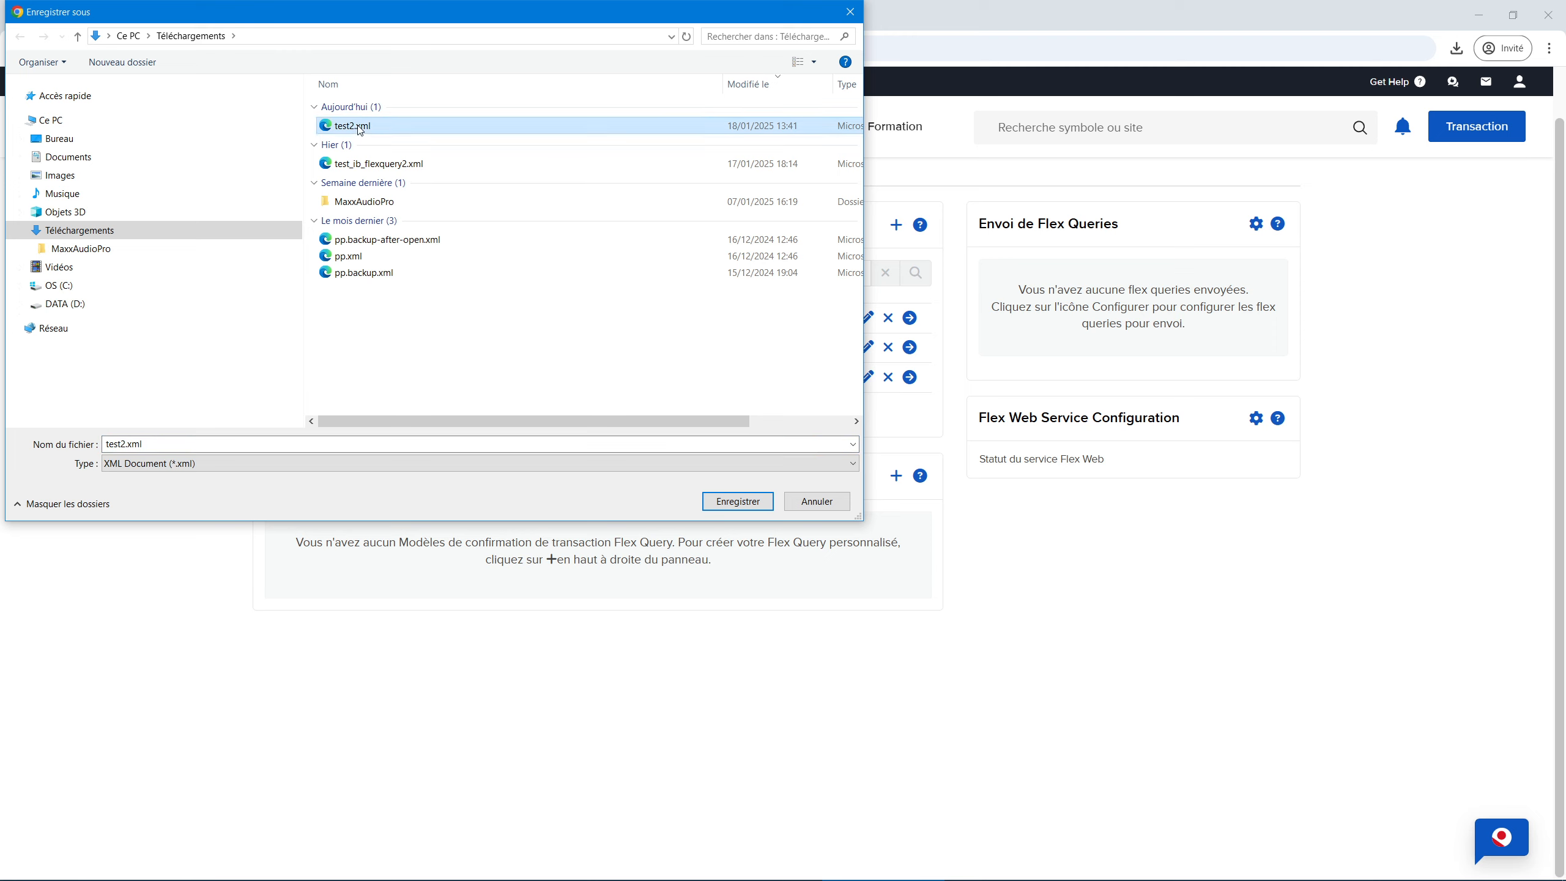
pyautogui.click(738, 501)
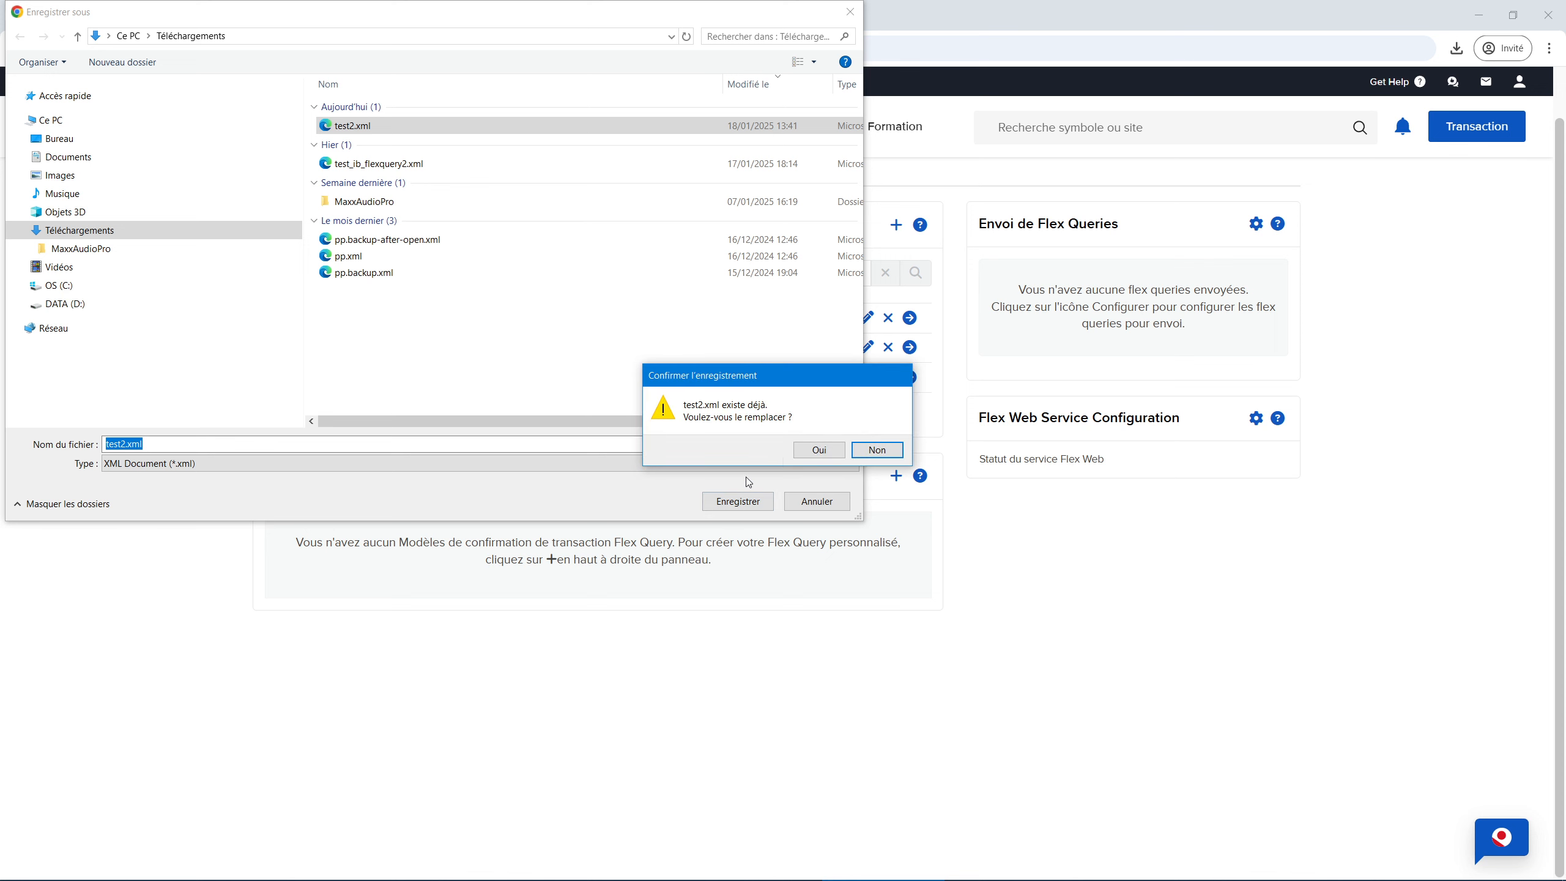
pyautogui.click(811, 451)
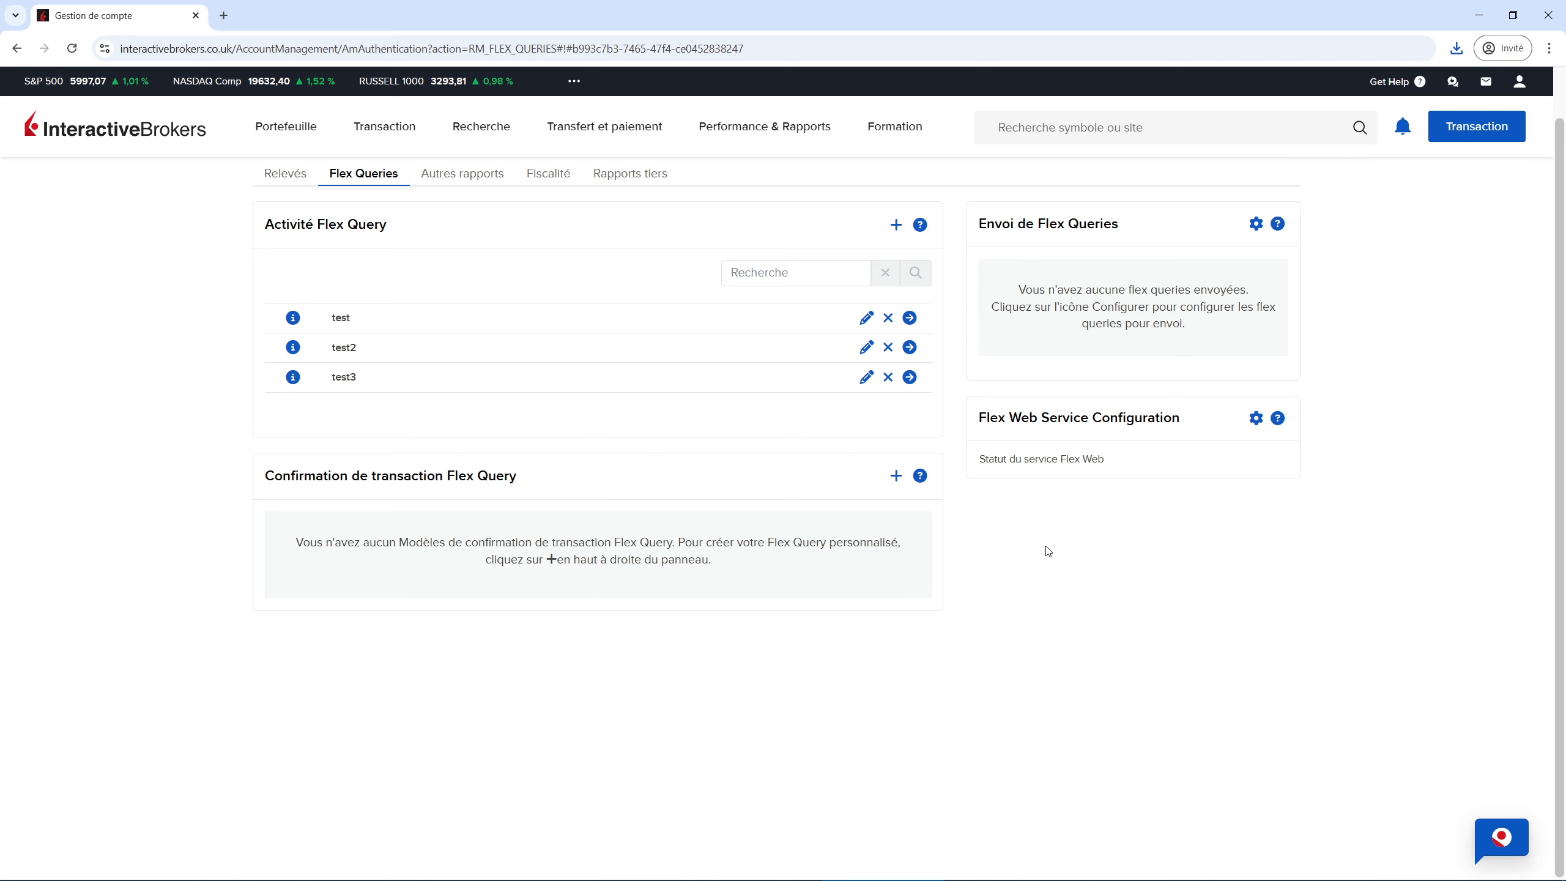
# - Switch to Portfolio Performance and widen the Titre column and the navigation sidebar so their names are fully readable
pyautogui.hotkey('alt', 'Tab')
pyautogui.hotkey('alt', 'Tab')
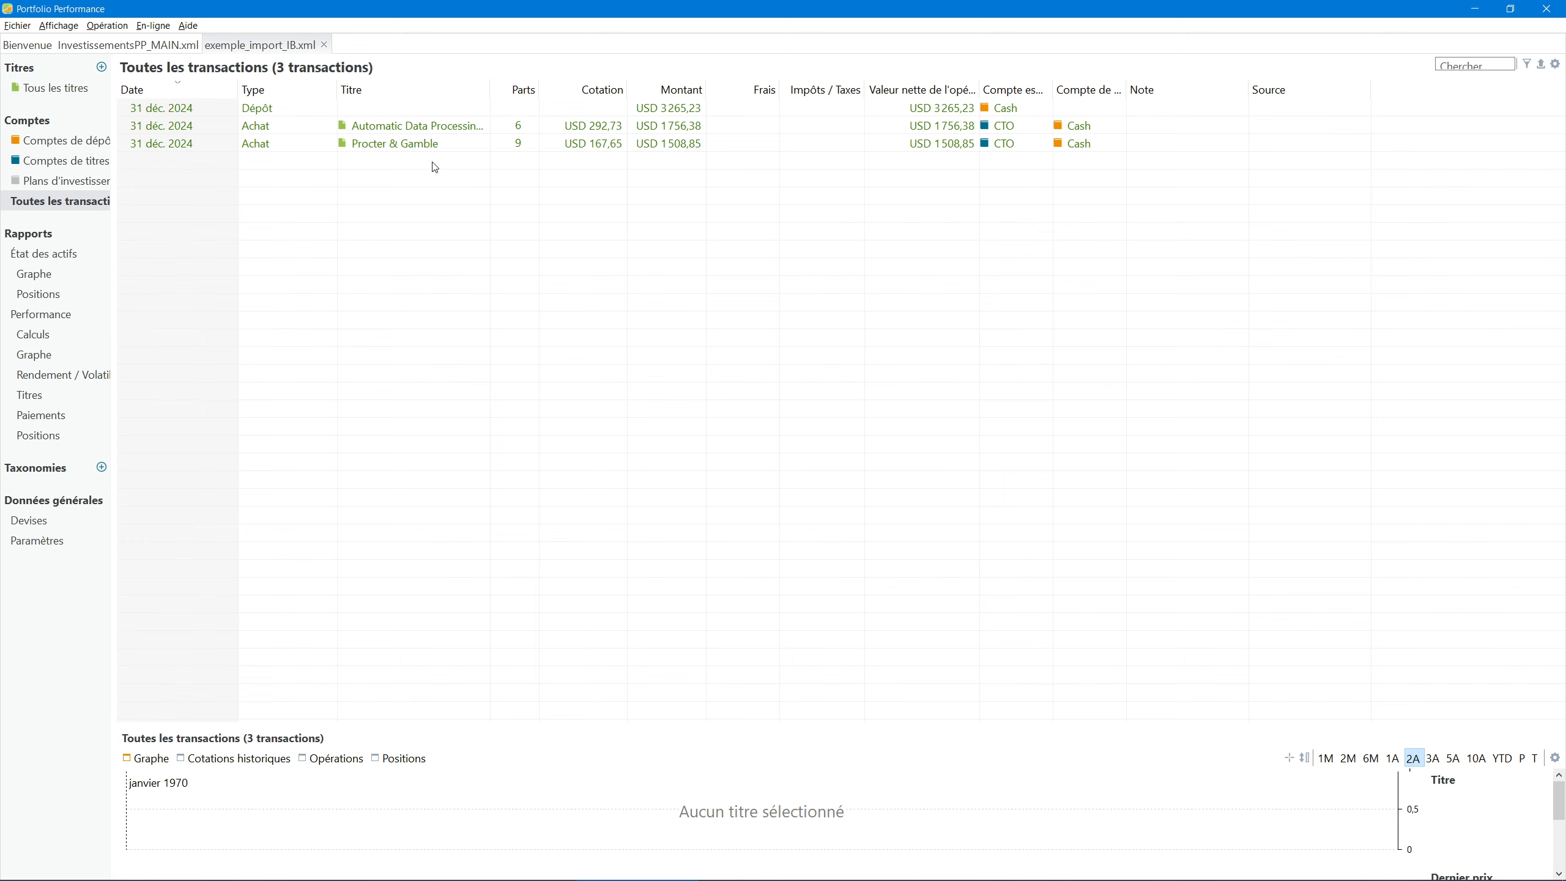
pyautogui.moveTo(490, 90); pyautogui.dragTo(536, 92)
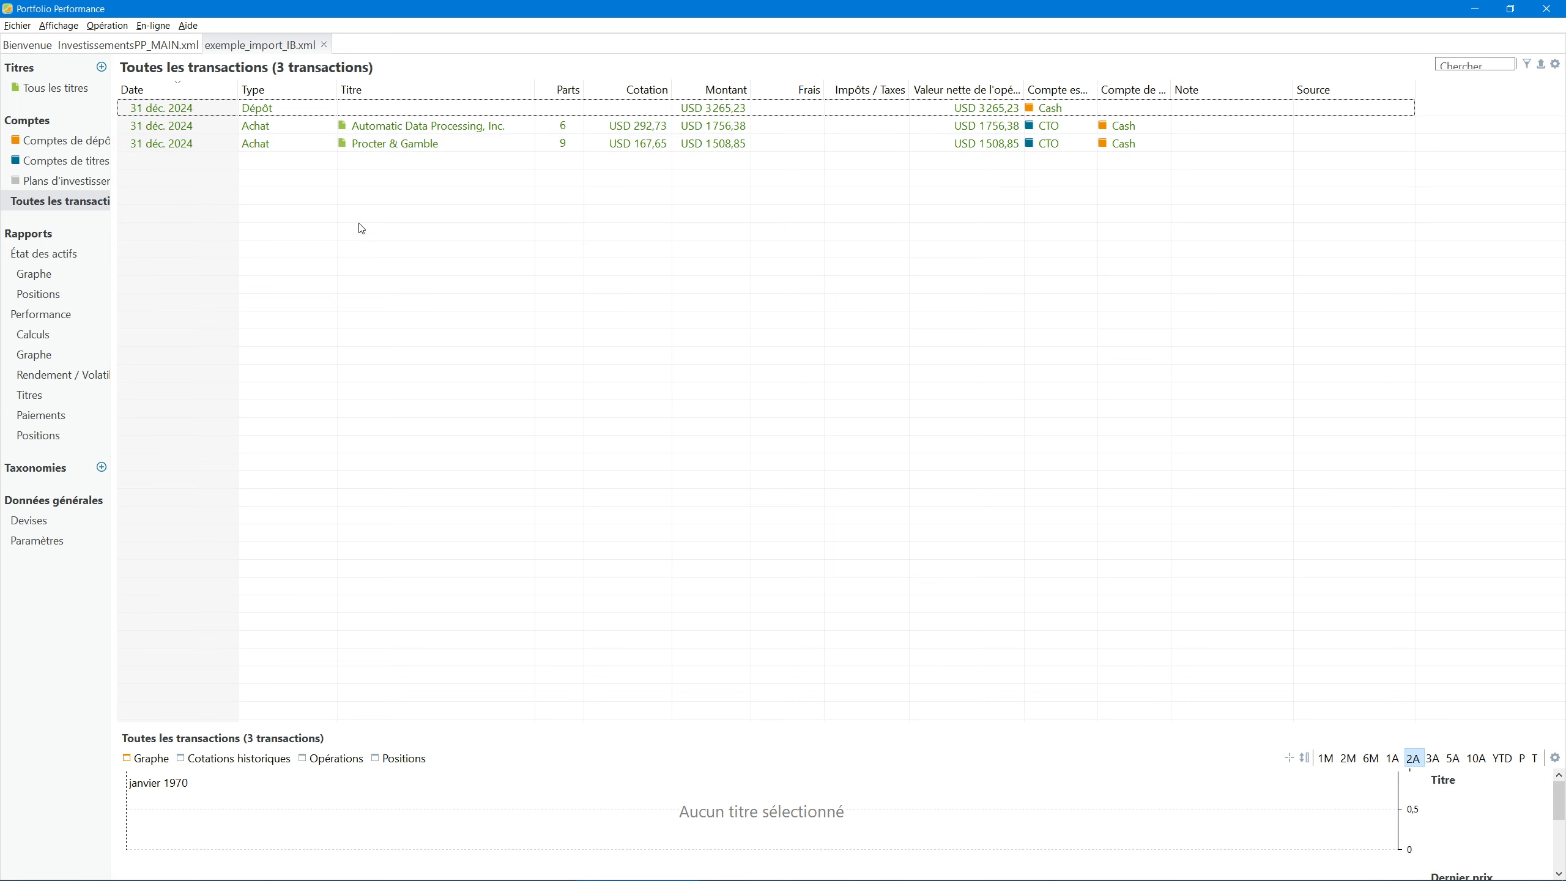
pyautogui.moveTo(113, 251); pyautogui.dragTo(194, 251)
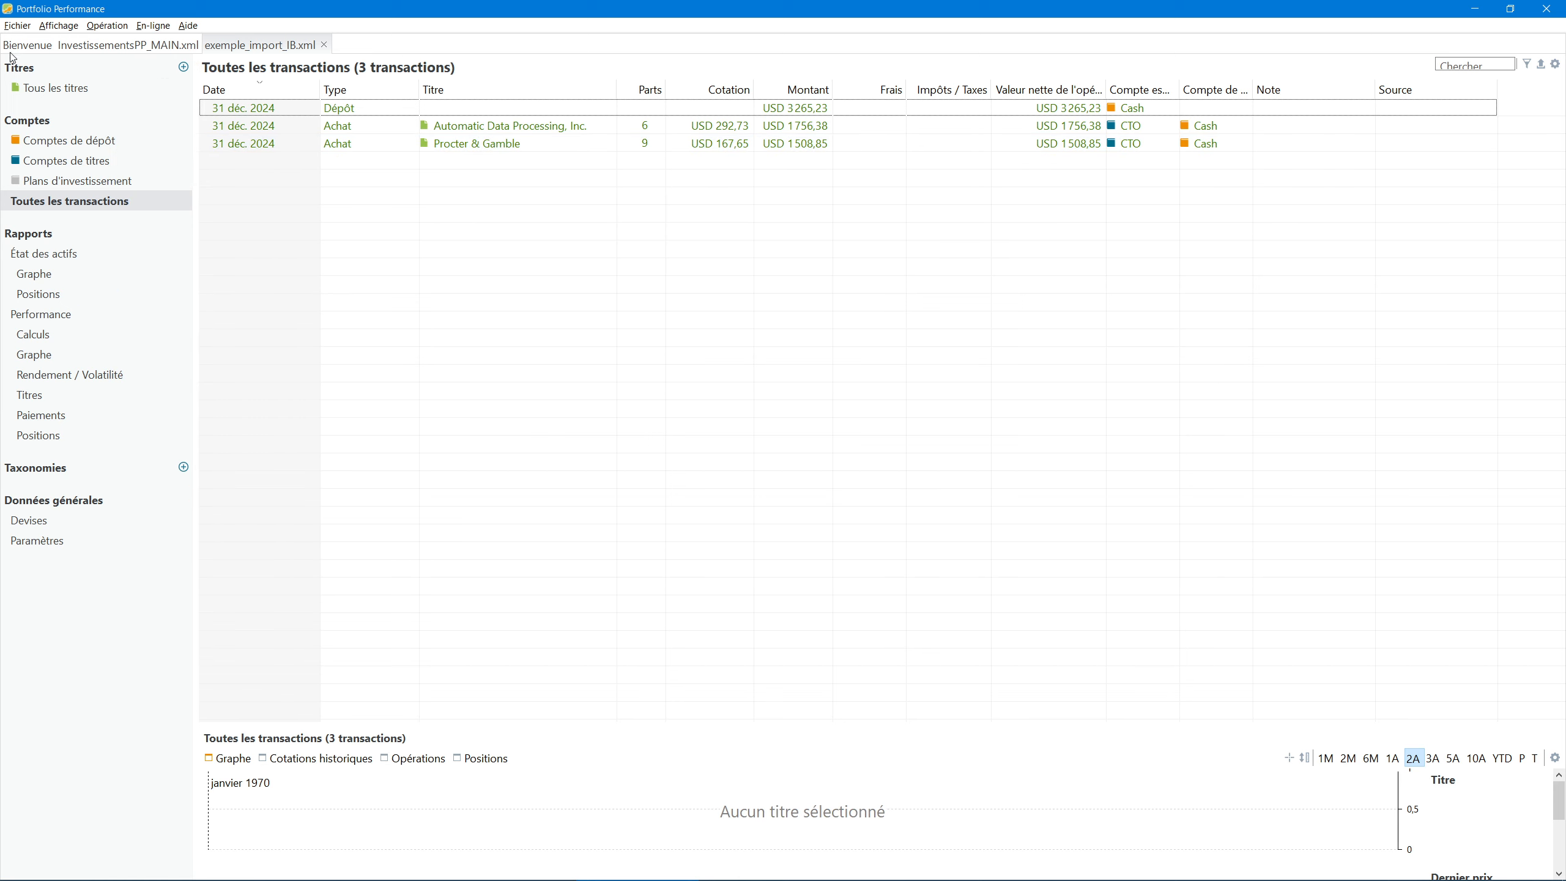
# - Import test2.xml from the Téléchargements folder as an Interactive Brokers Activité Flex Query
pyautogui.click(16, 25)
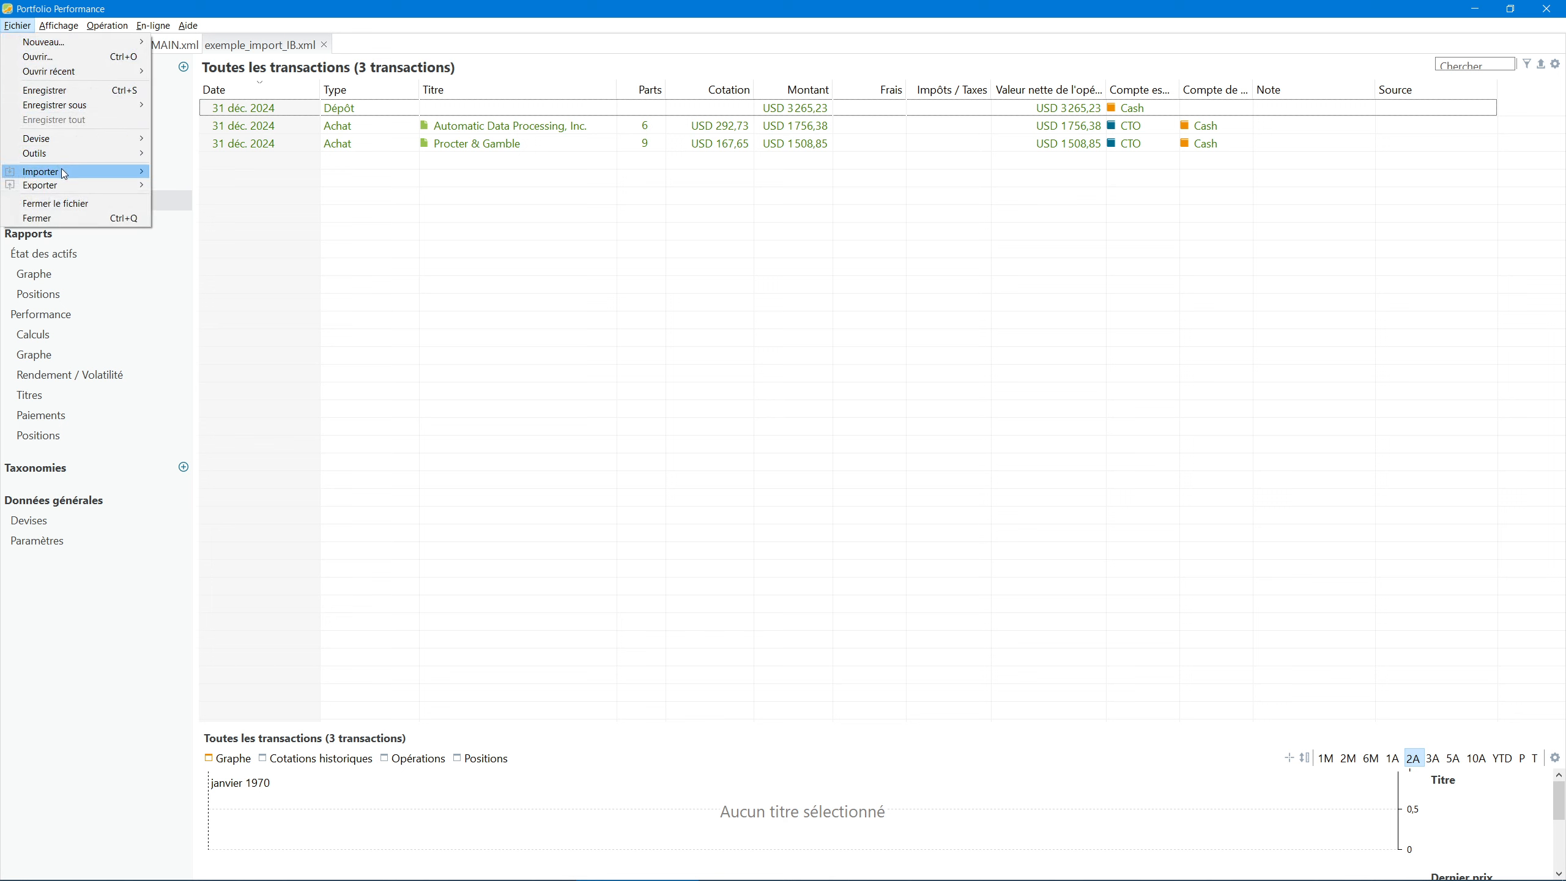
pyautogui.moveTo(65, 172)
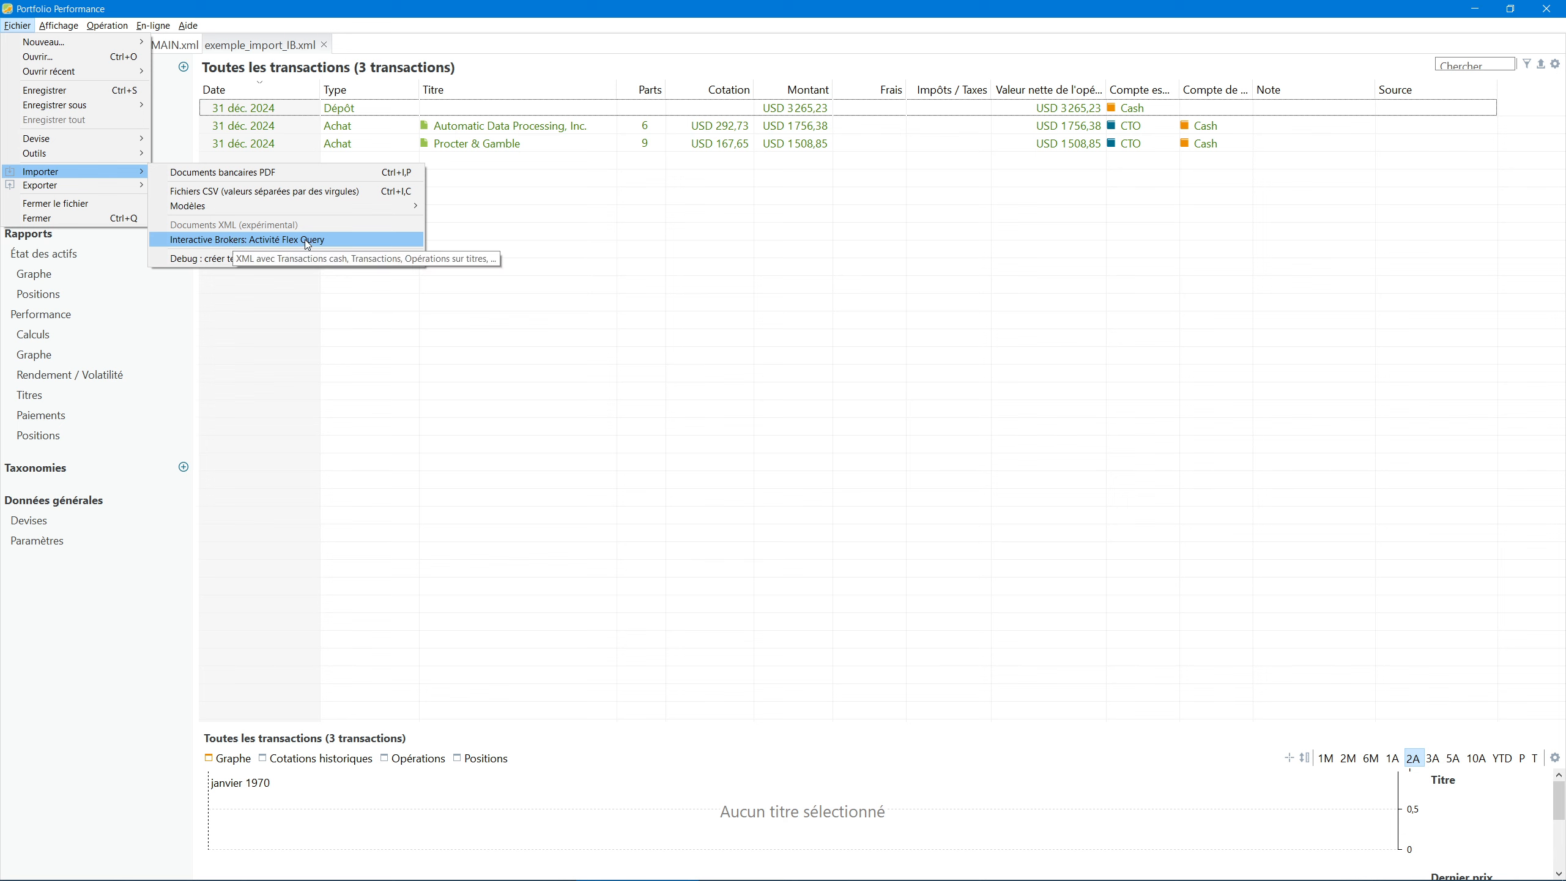
pyautogui.click(217, 241)
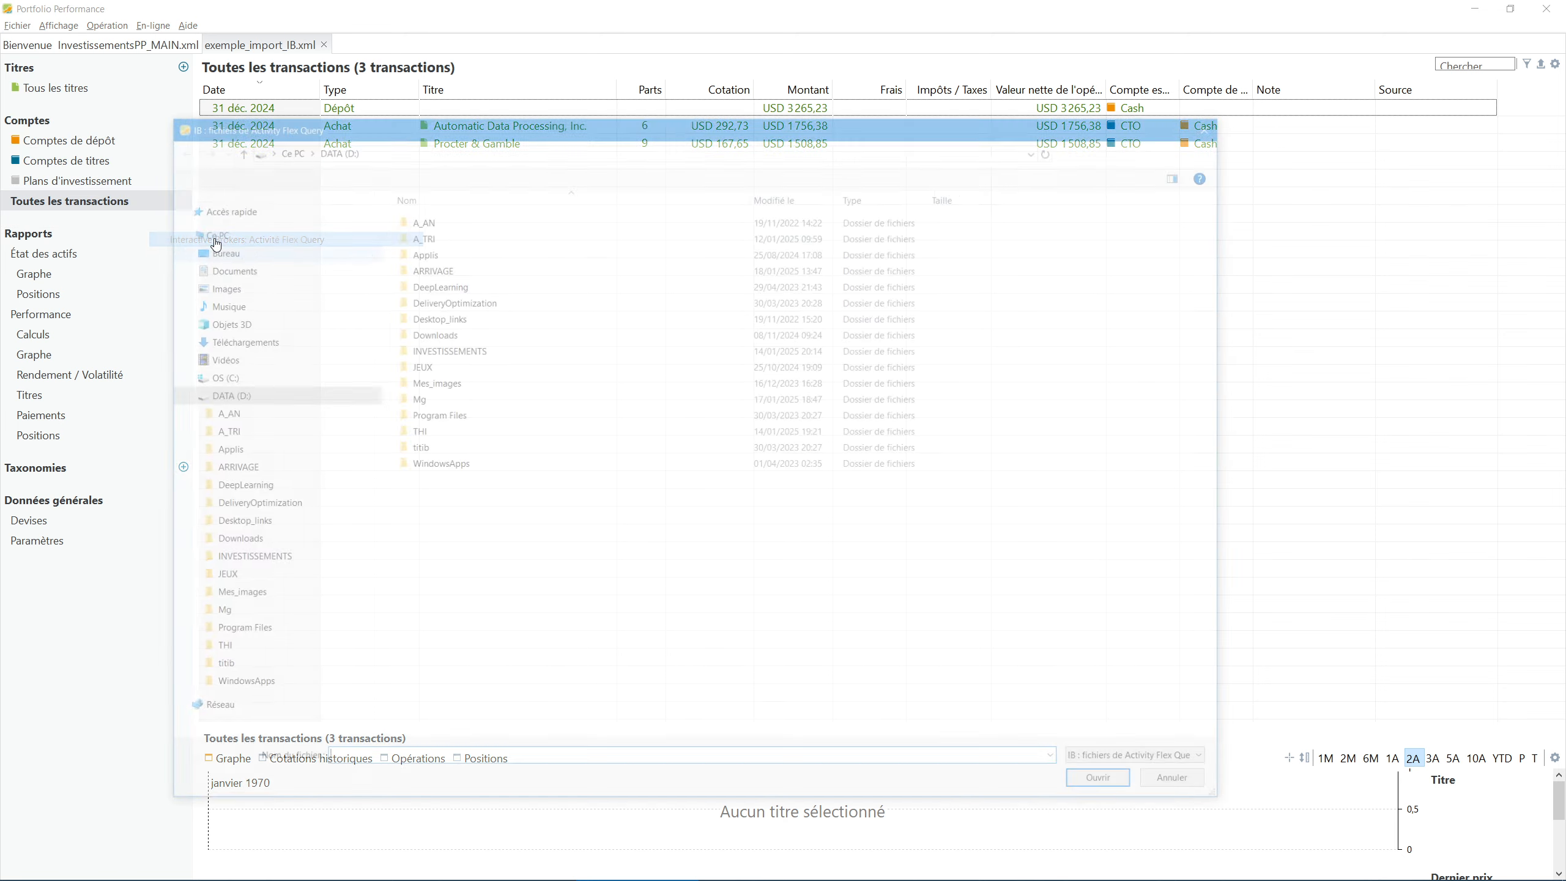
pyautogui.click(223, 340)
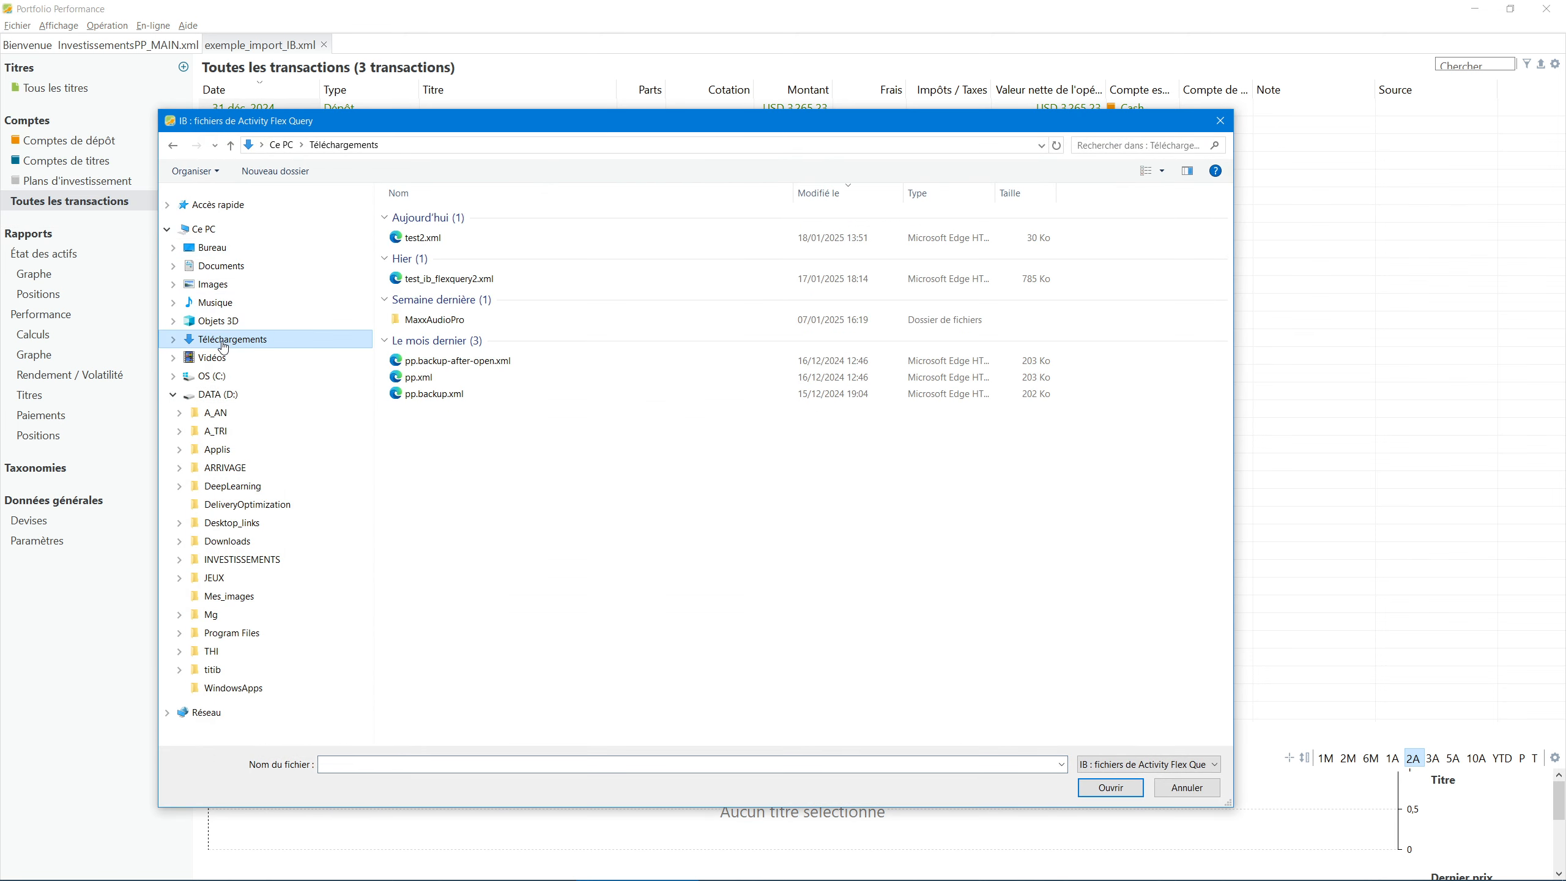
pyautogui.click(420, 239)
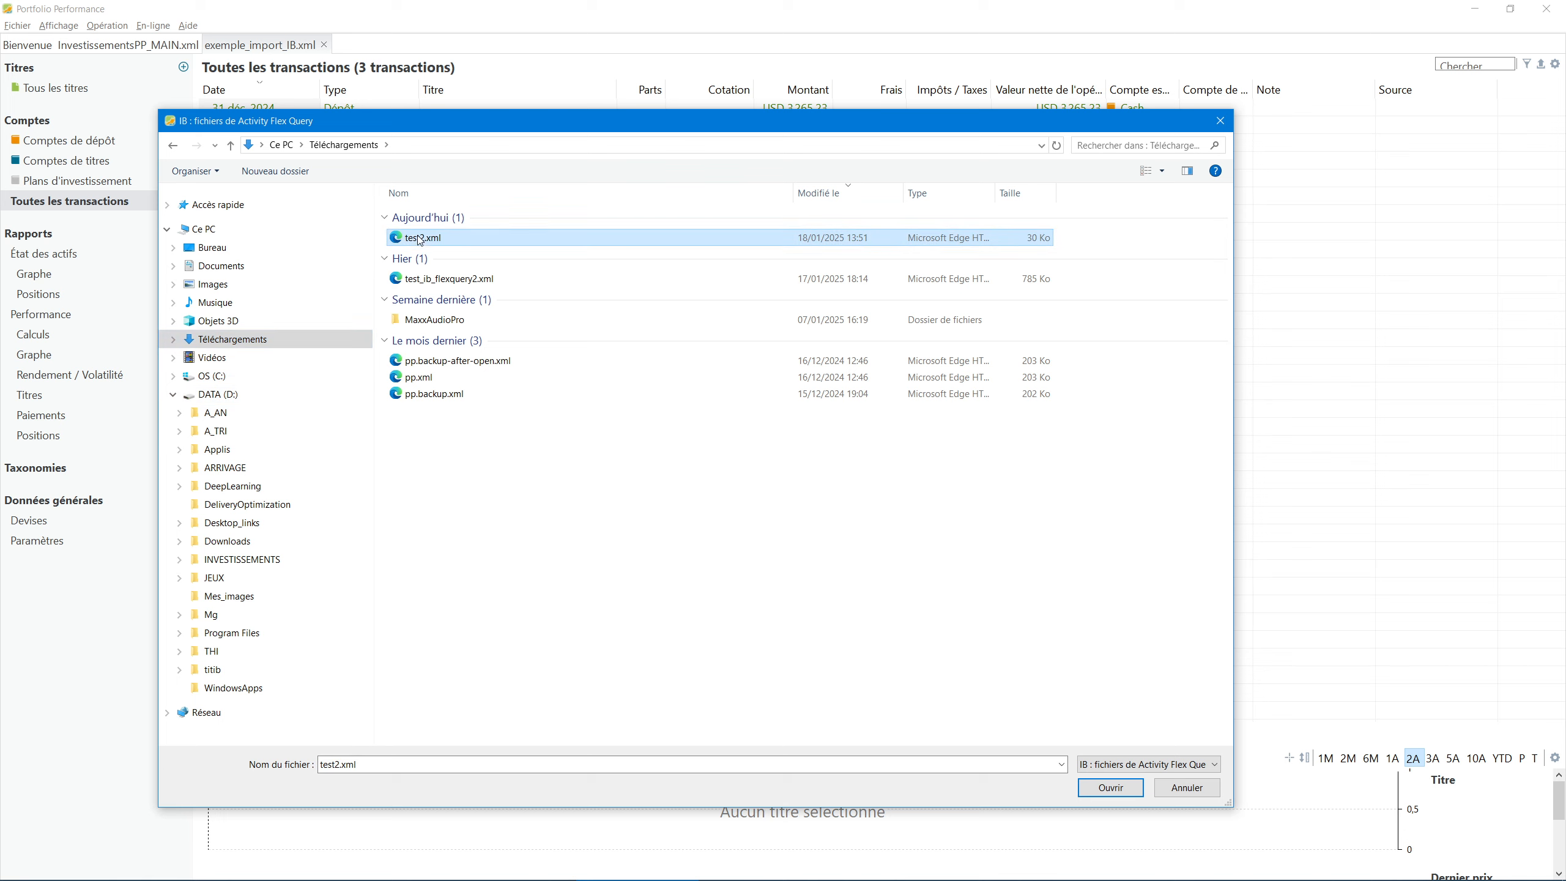
pyautogui.click(1114, 794)
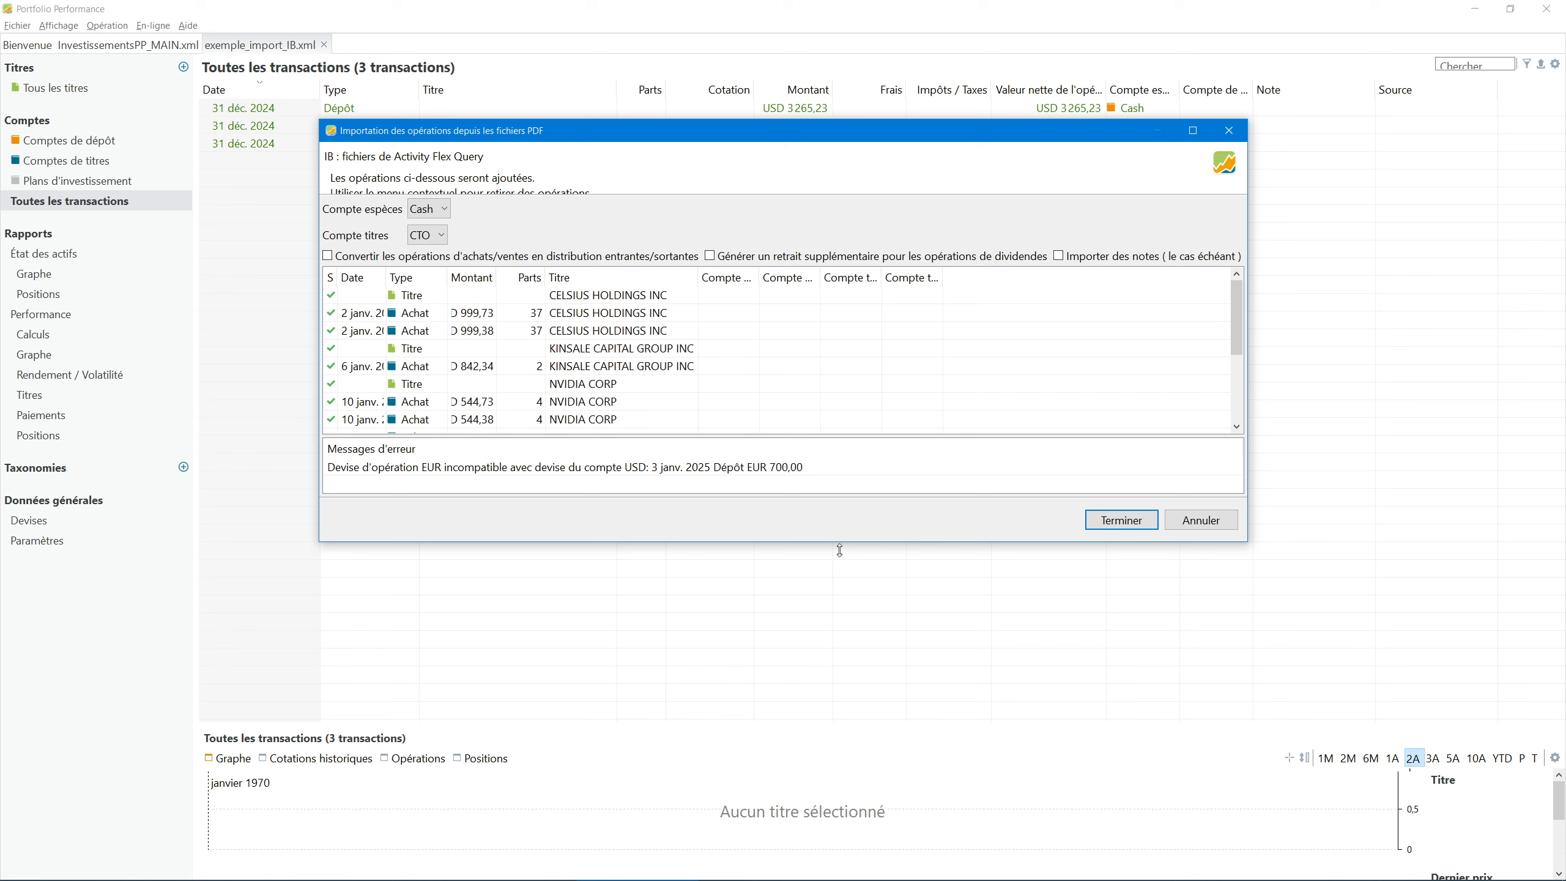
# - Enlarge the import preview and its columns, and complete the import with the Cash and CTO accounts
pyautogui.moveTo(839, 540); pyautogui.dragTo(835, 737)
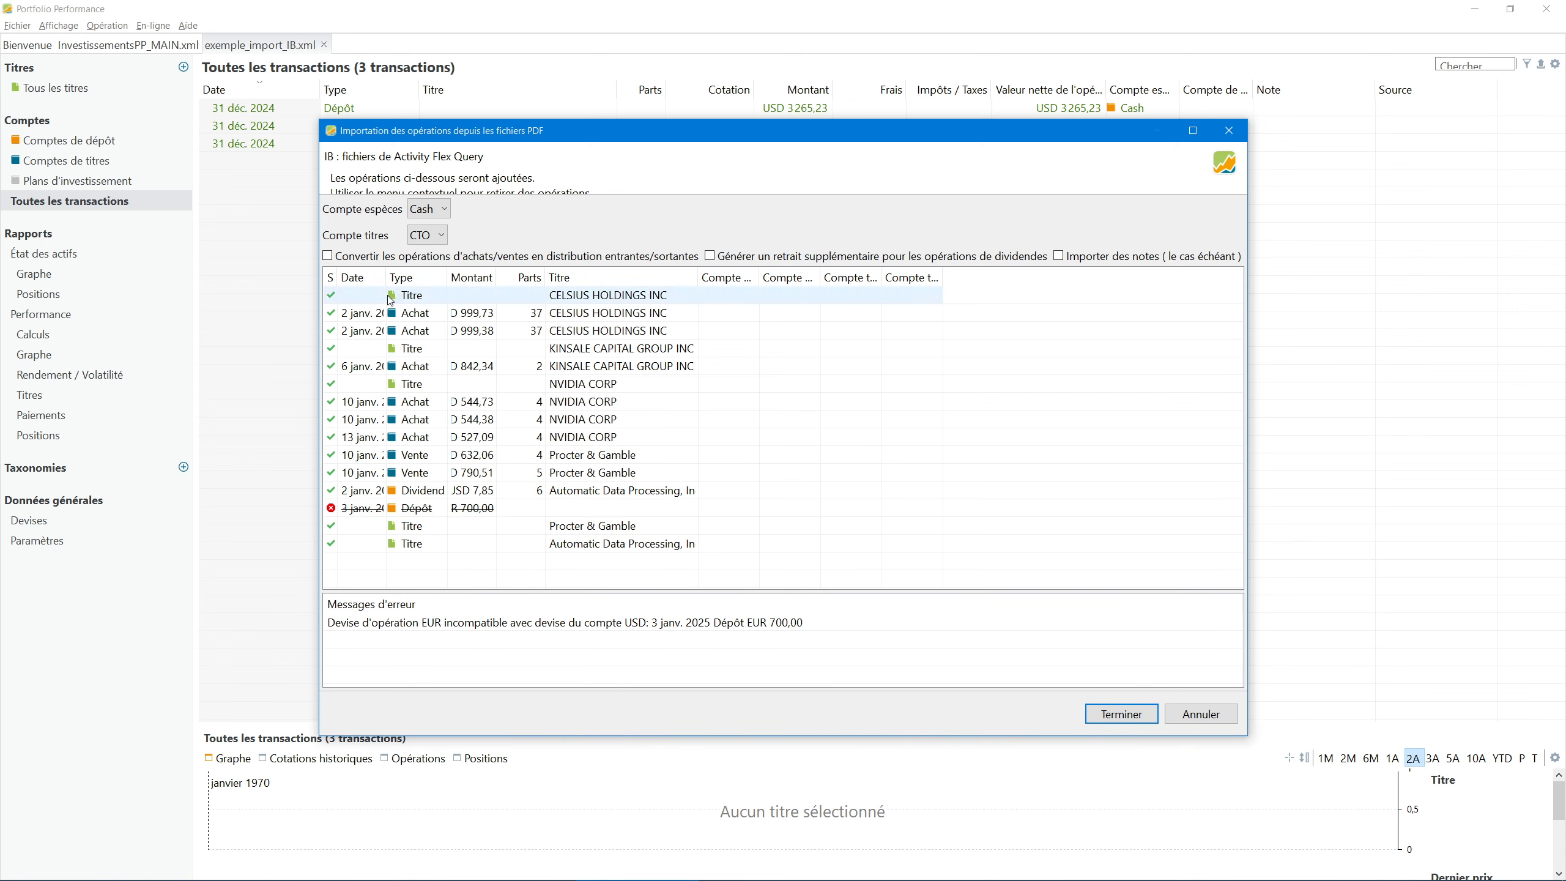
pyautogui.moveTo(384, 282); pyautogui.dragTo(652, 281)
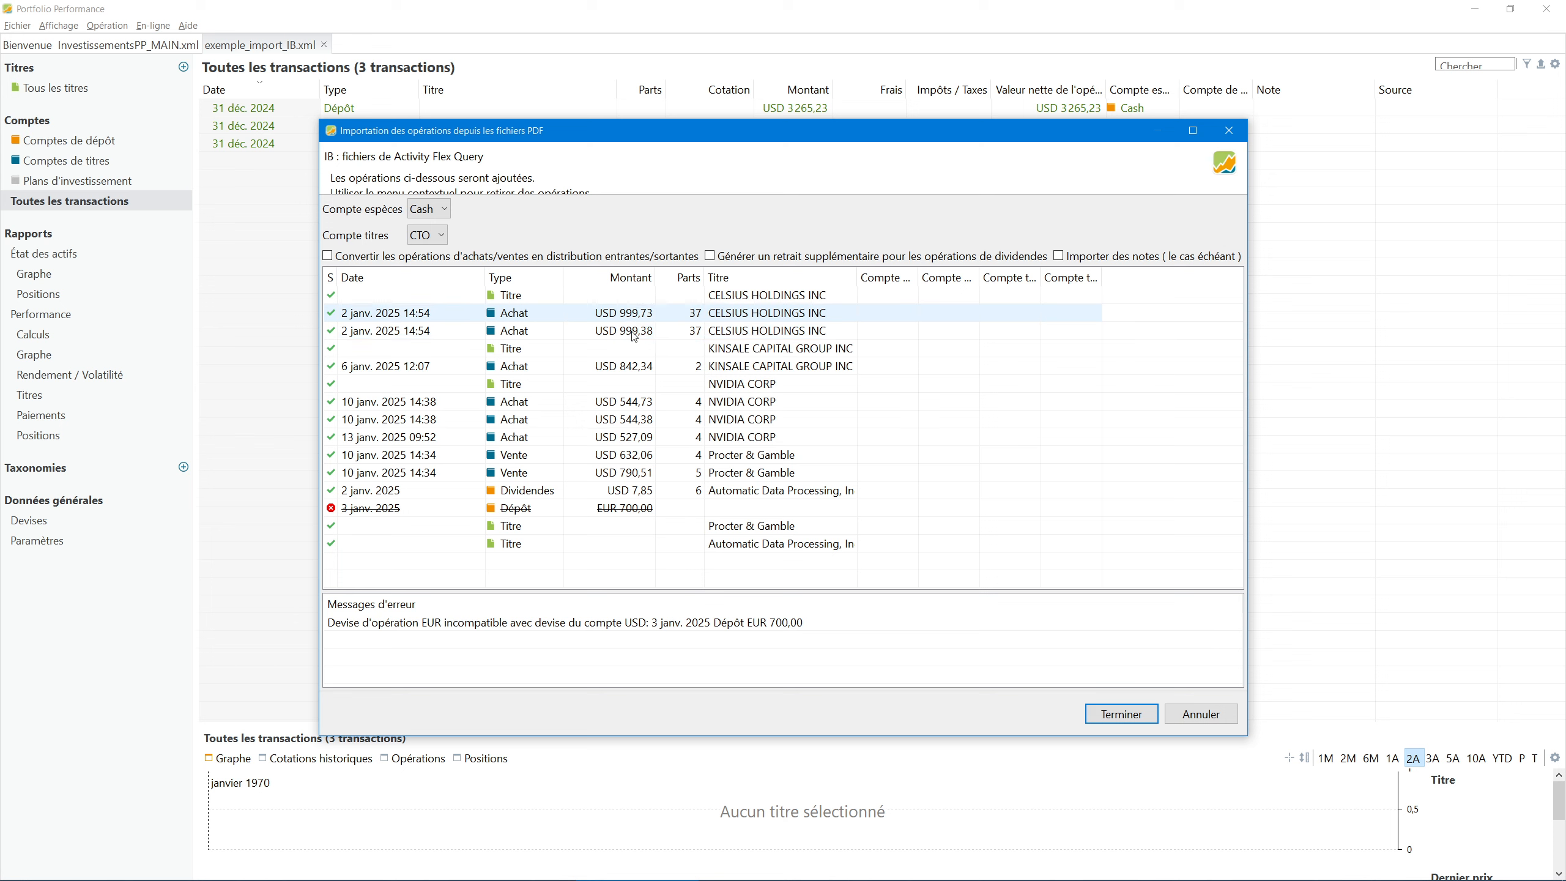
pyautogui.click(1108, 717)
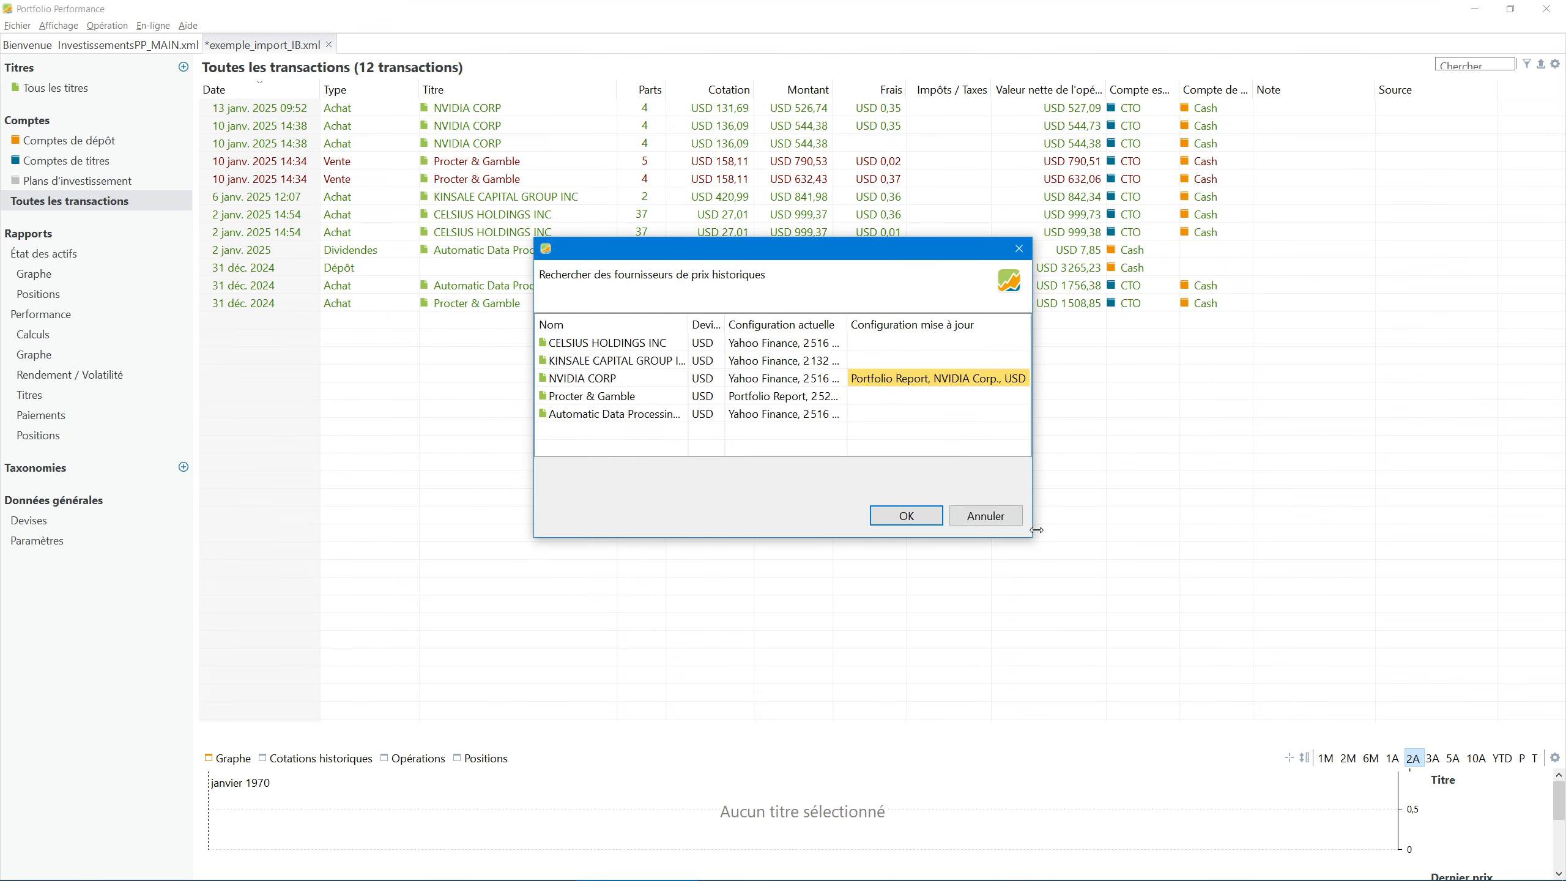
# - Enlarge the historical price provider dialog and accept the proposed Portfolio Report configuration for NVIDIA CORP
pyautogui.moveTo(1033, 537); pyautogui.dragTo(1117, 564)
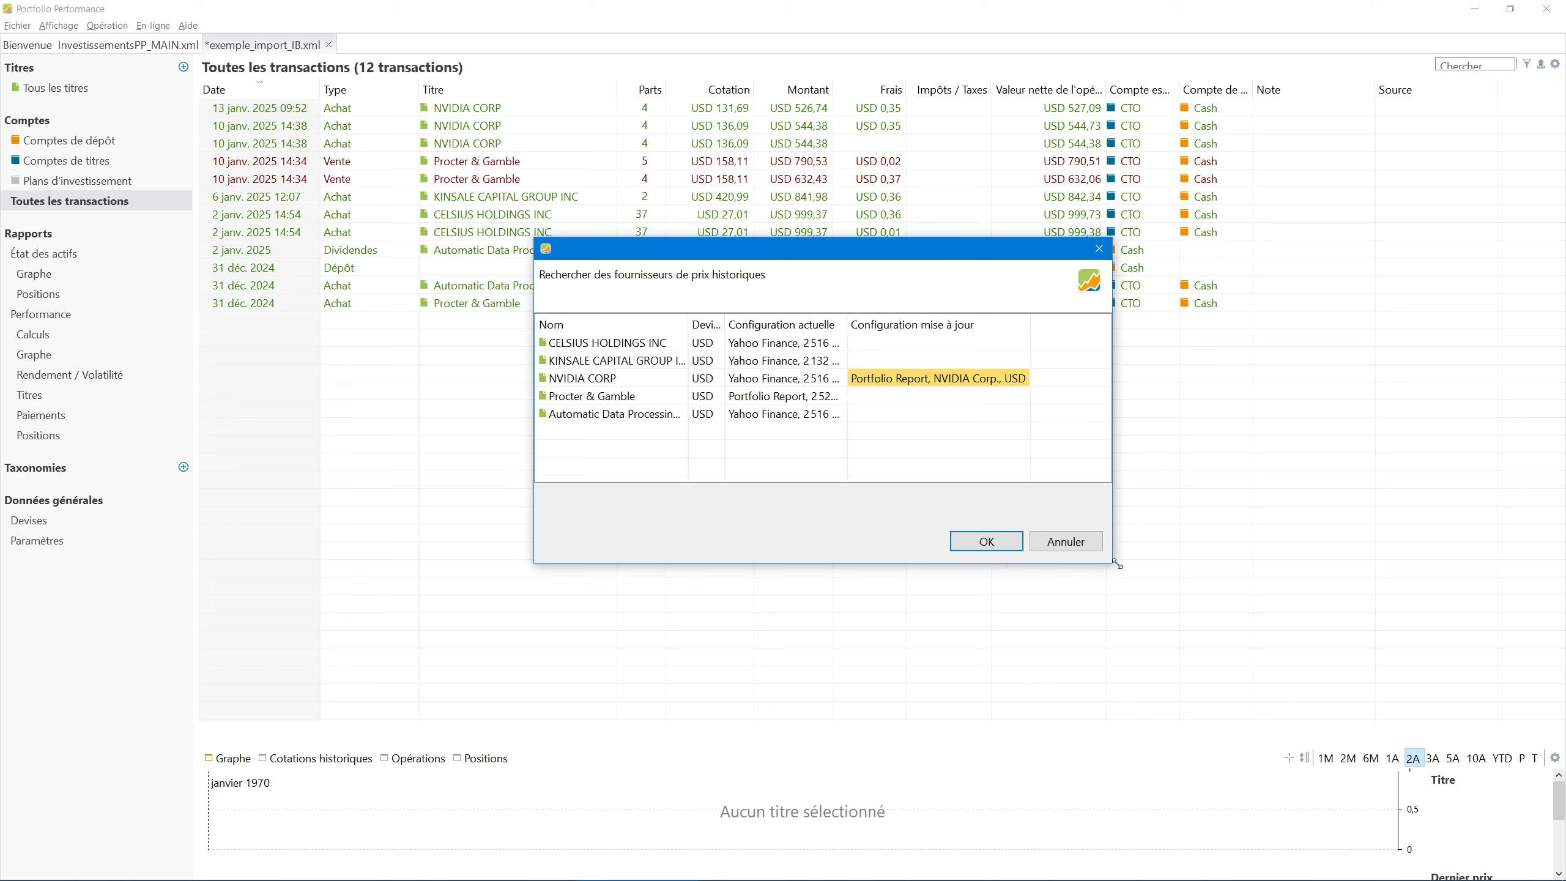
pyautogui.click(986, 541)
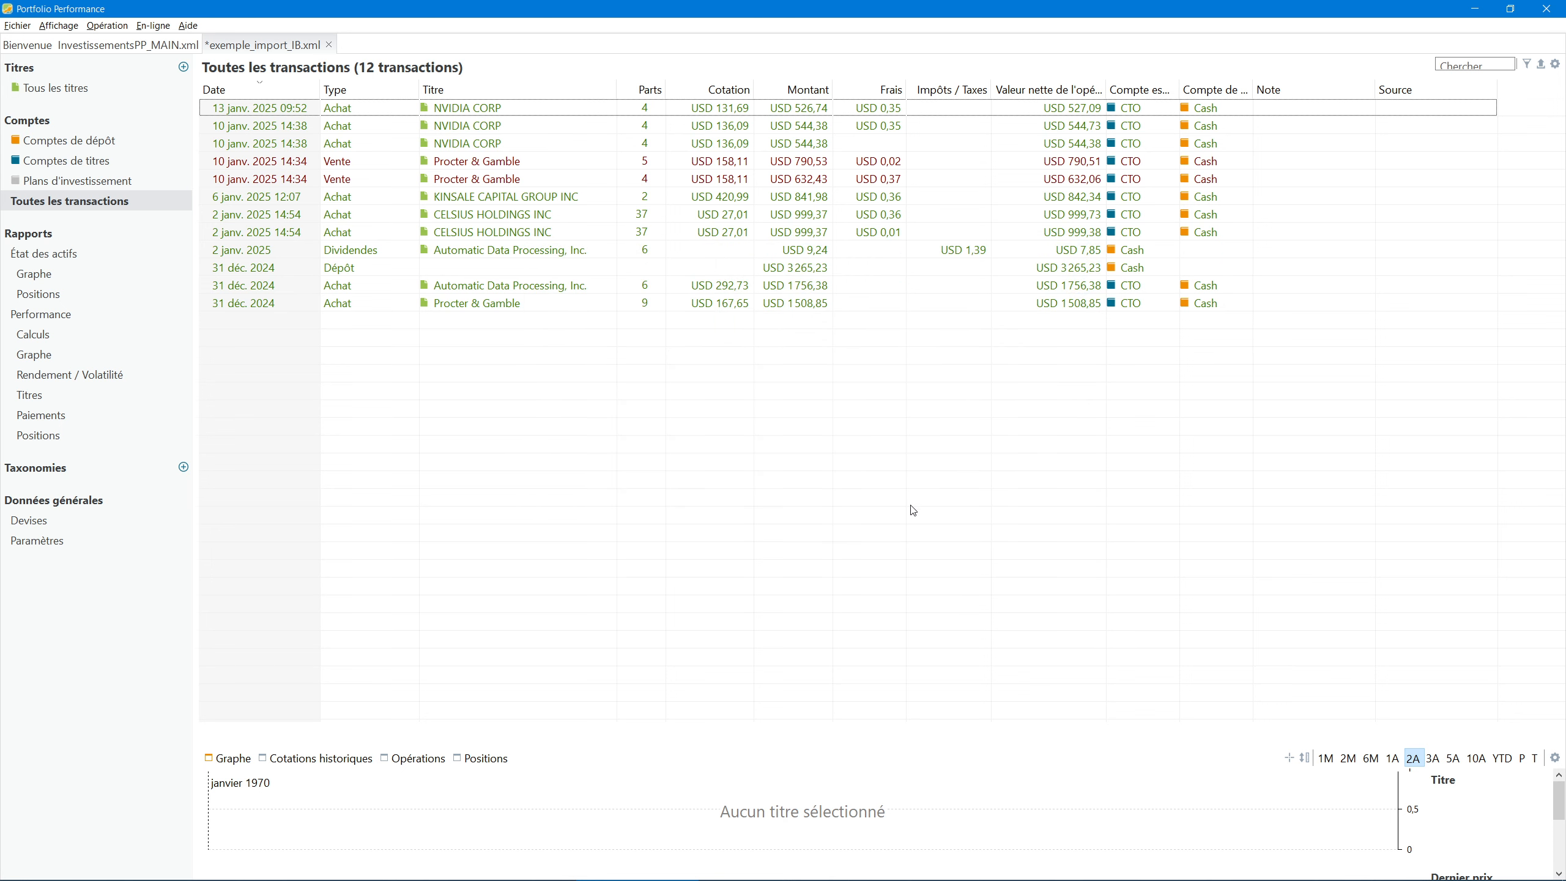
# - Examine the list of all securities and return to the list of all transactions
pyautogui.click(57, 92)
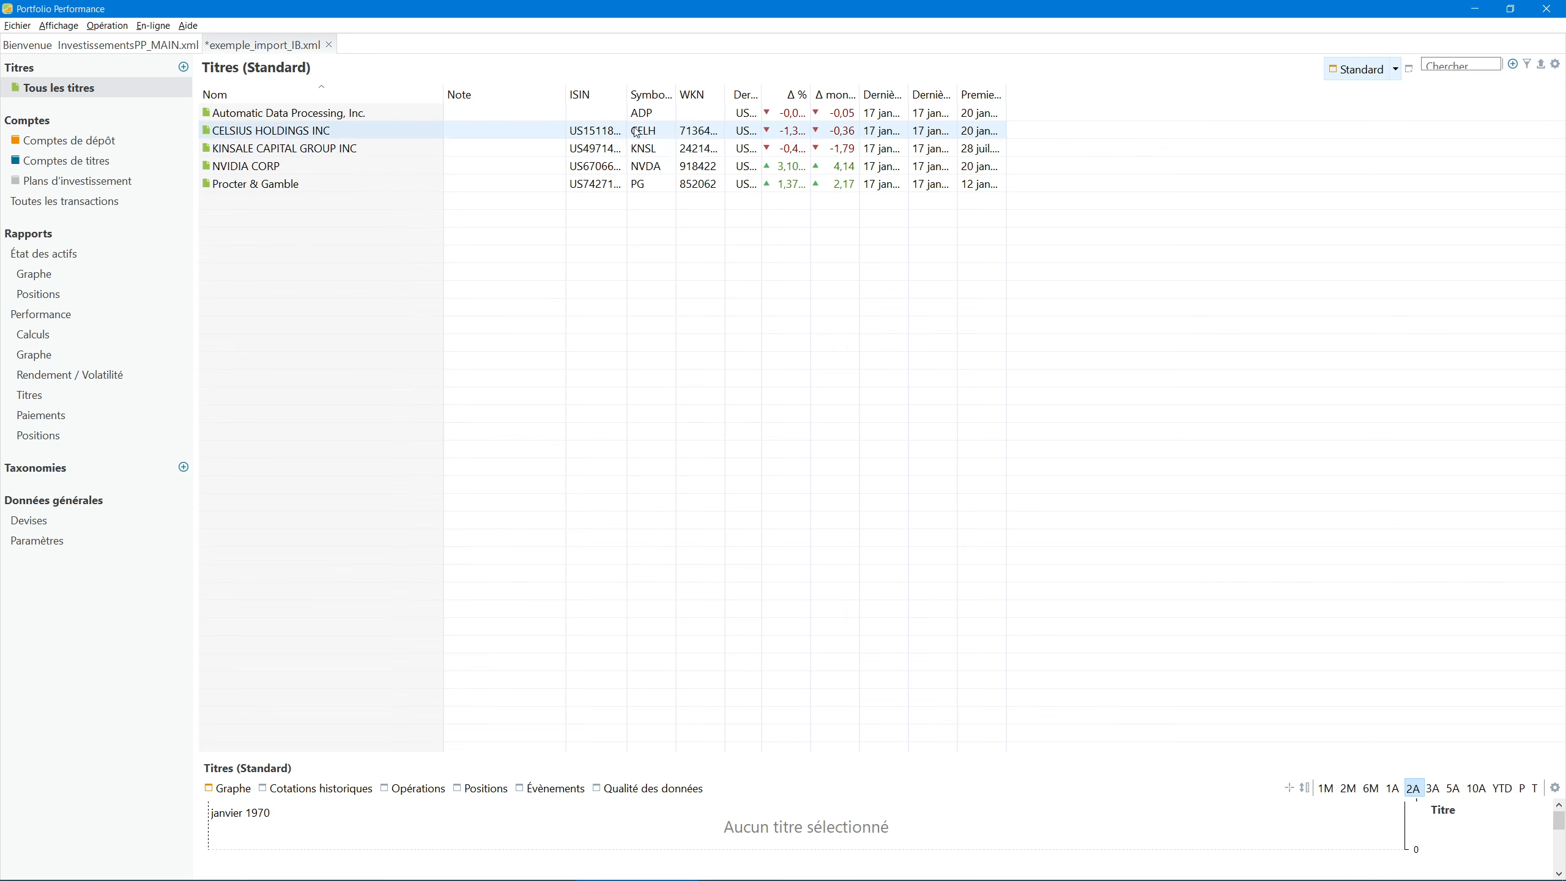
pyautogui.click(74, 204)
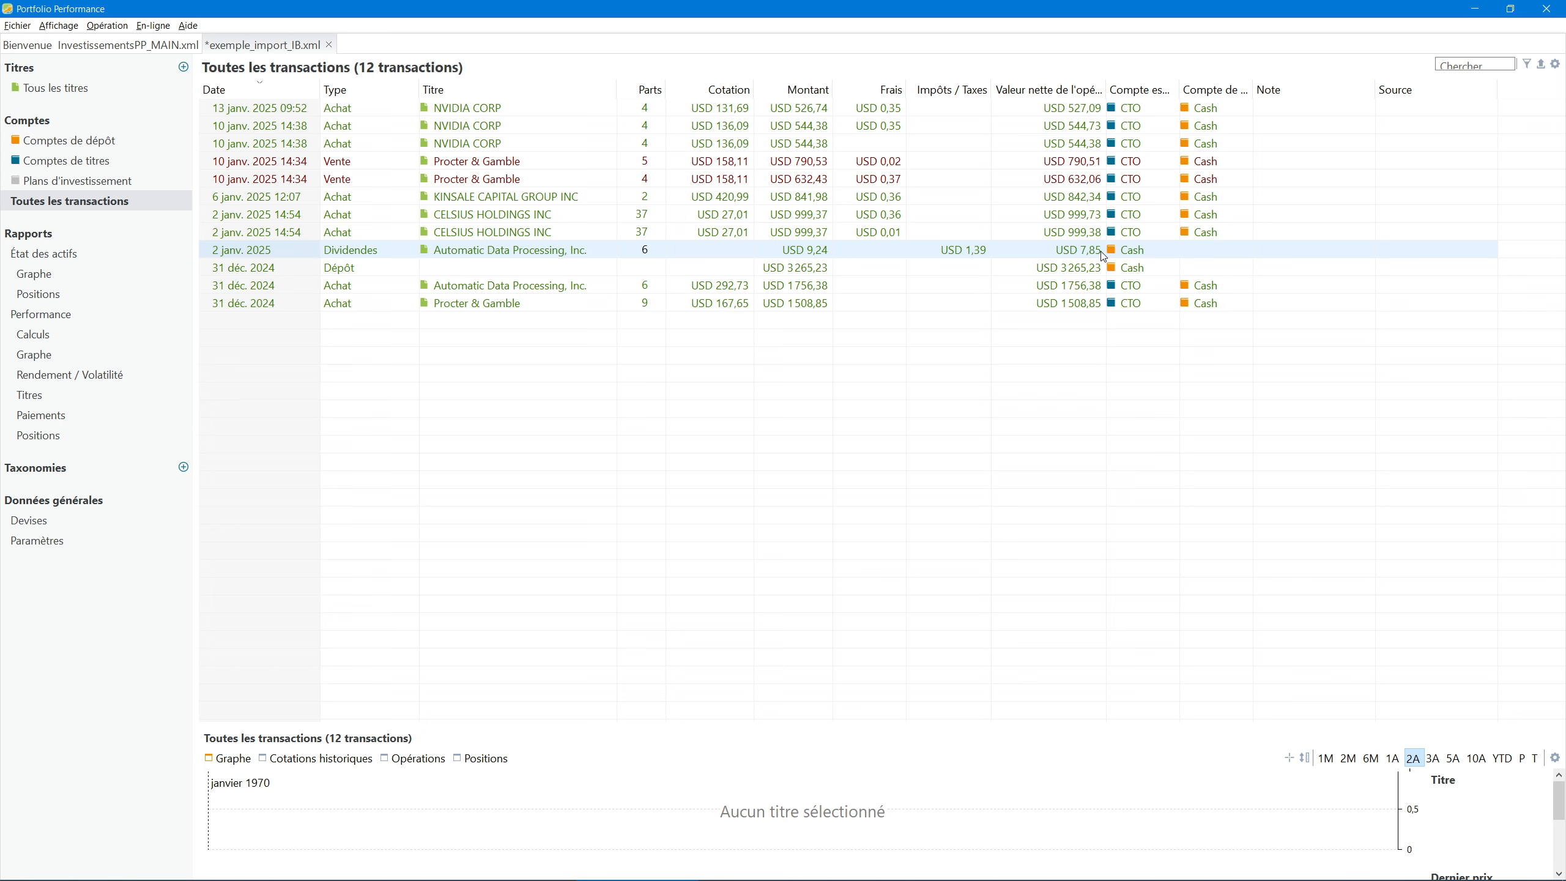
# - Switch to ex_ibkr.pdf in Acrobat Reader and compare its trades and dividends with the imported transactions, keeping both visible
pyautogui.hotkey('alt', 'Tab')
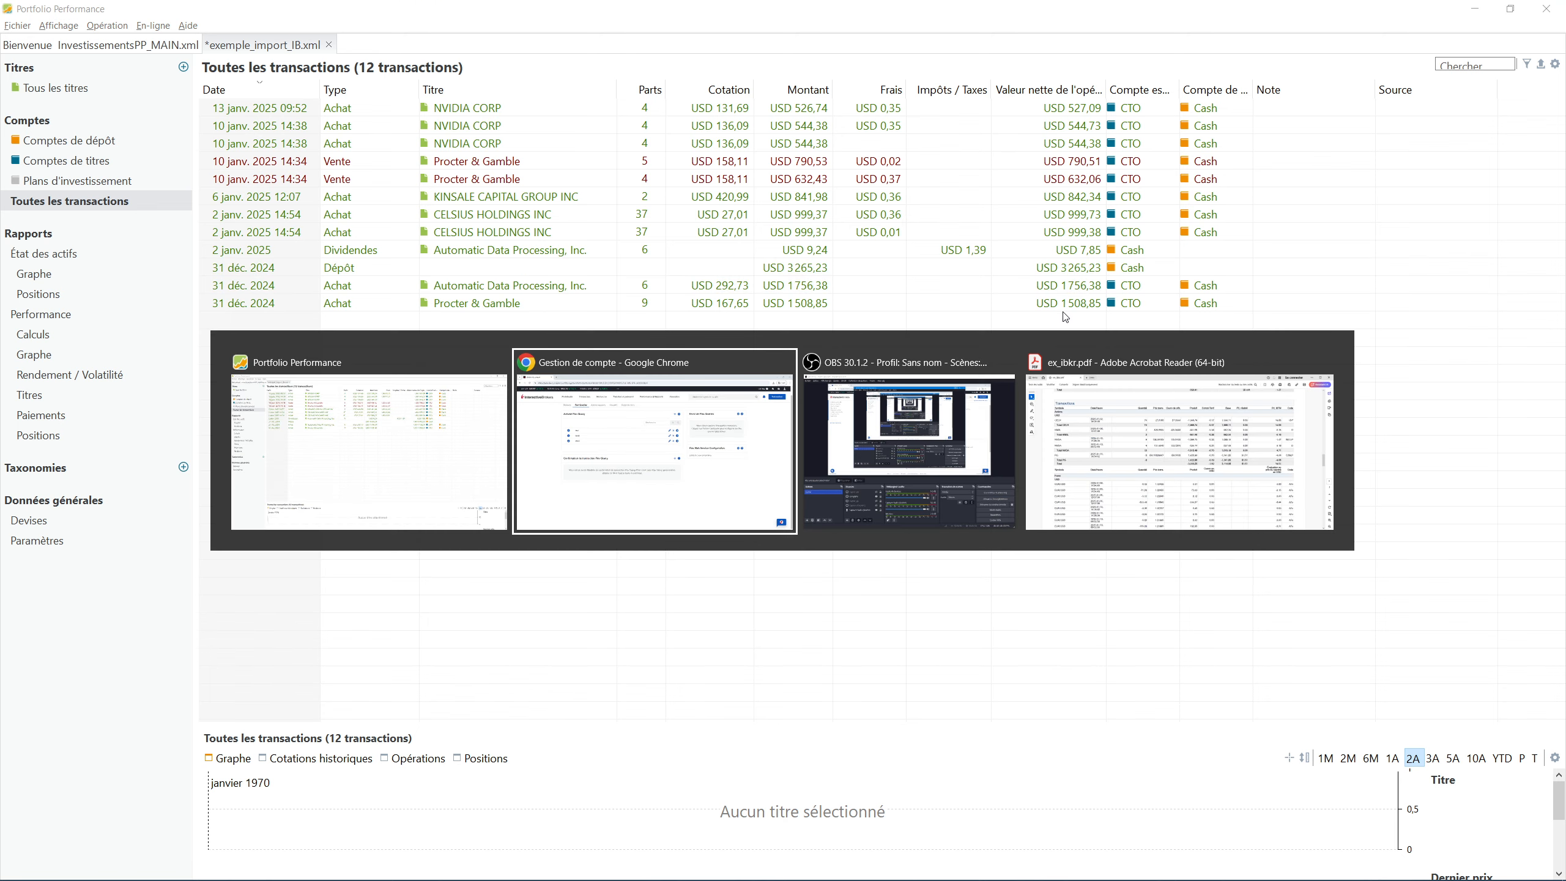
pyautogui.hotkey('alt', 'Tab')
pyautogui.hotkey('alt', 'Tab')
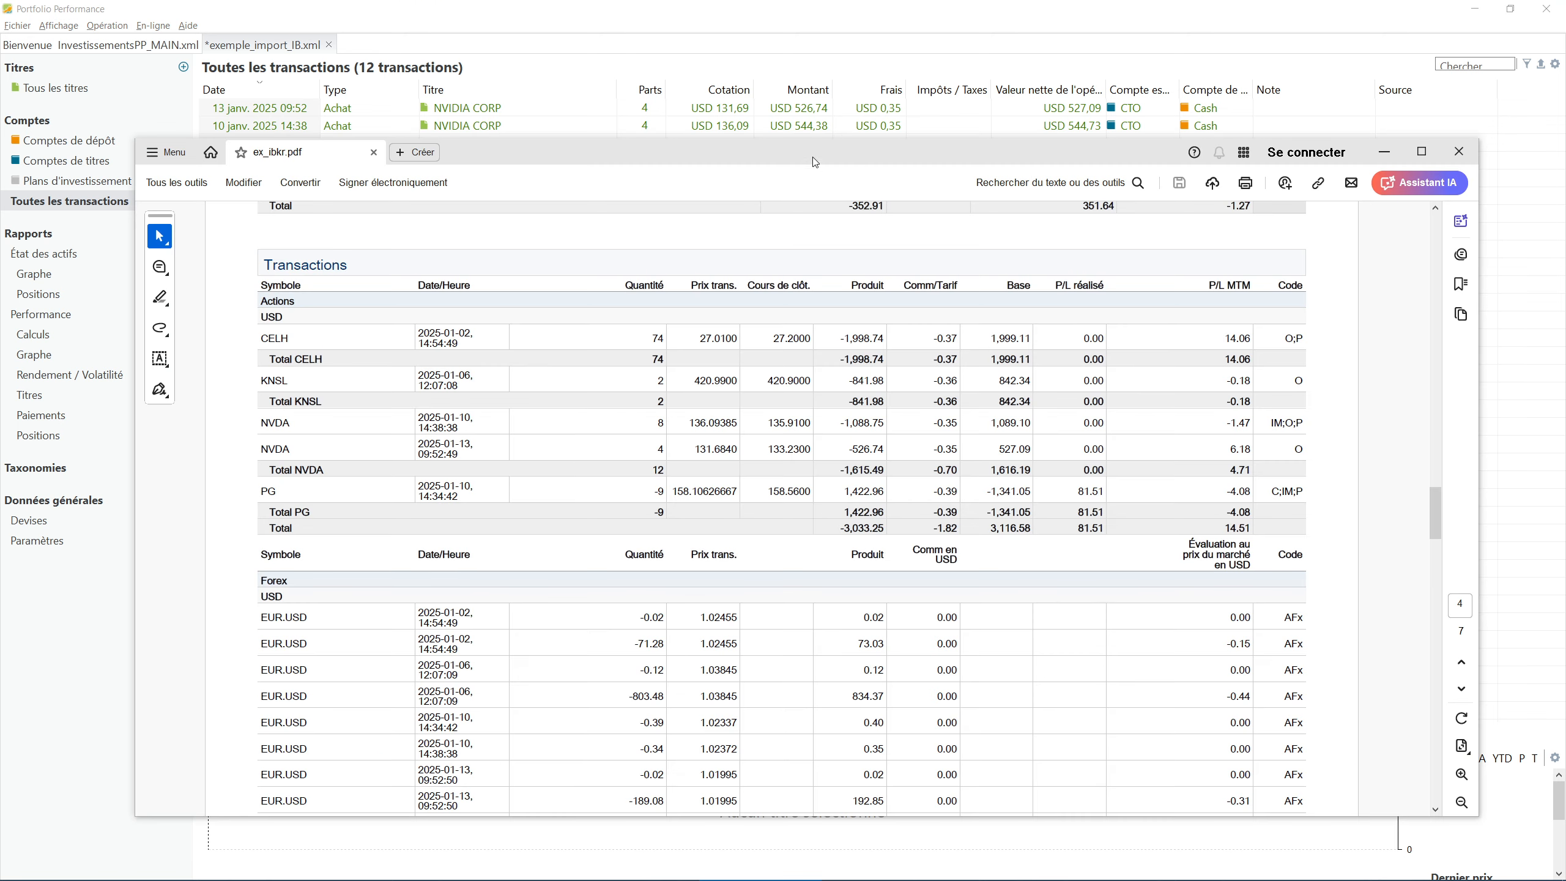
pyautogui.moveTo(801, 140); pyautogui.dragTo(788, 277)
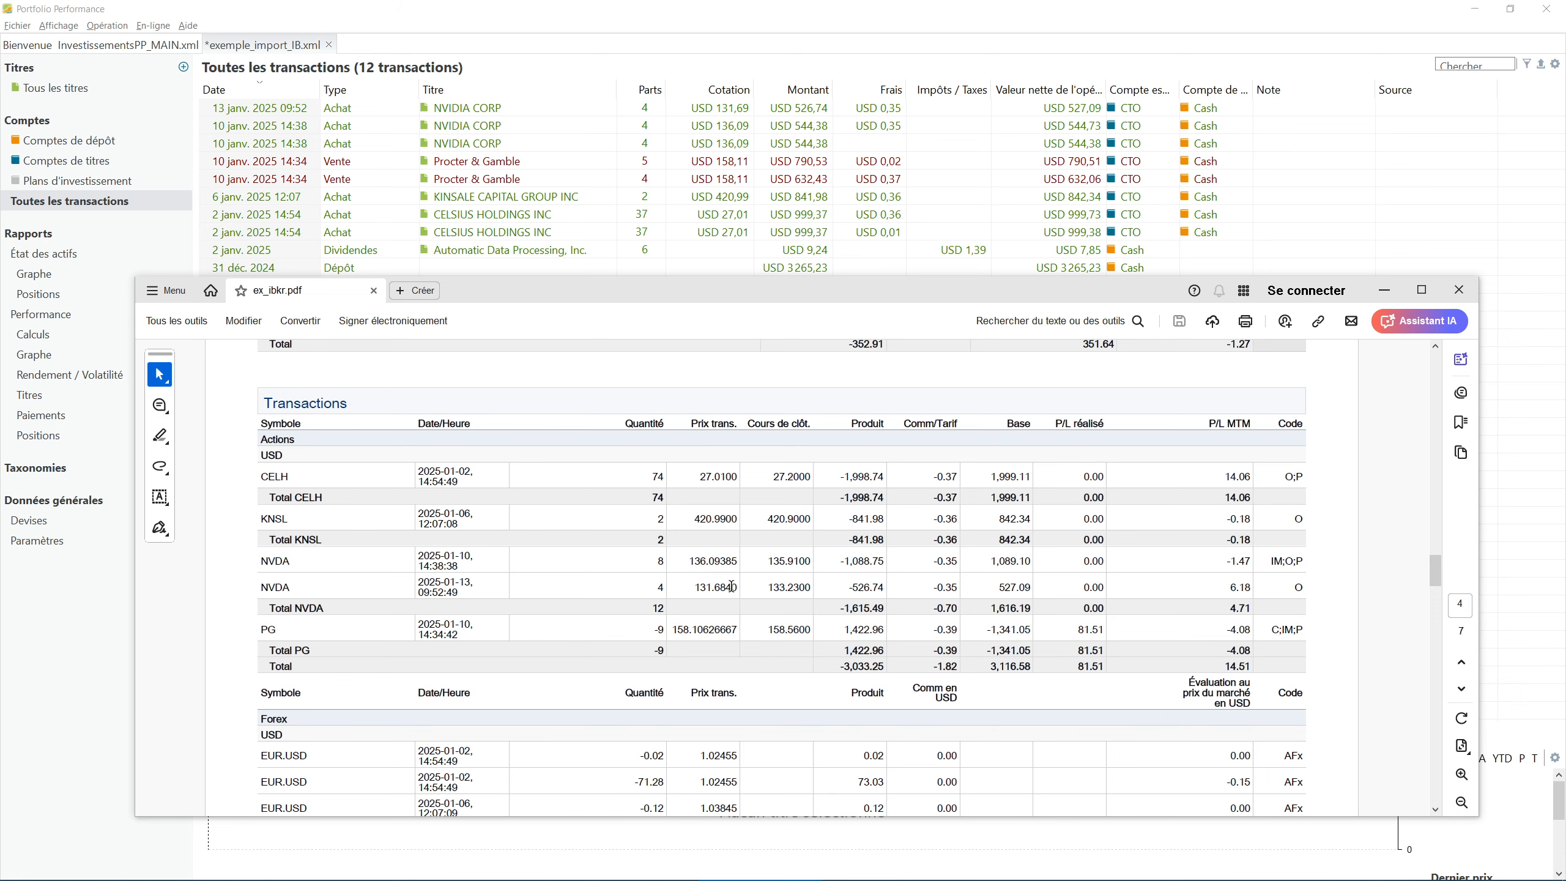
pyautogui.scroll(-10, 730, 586)
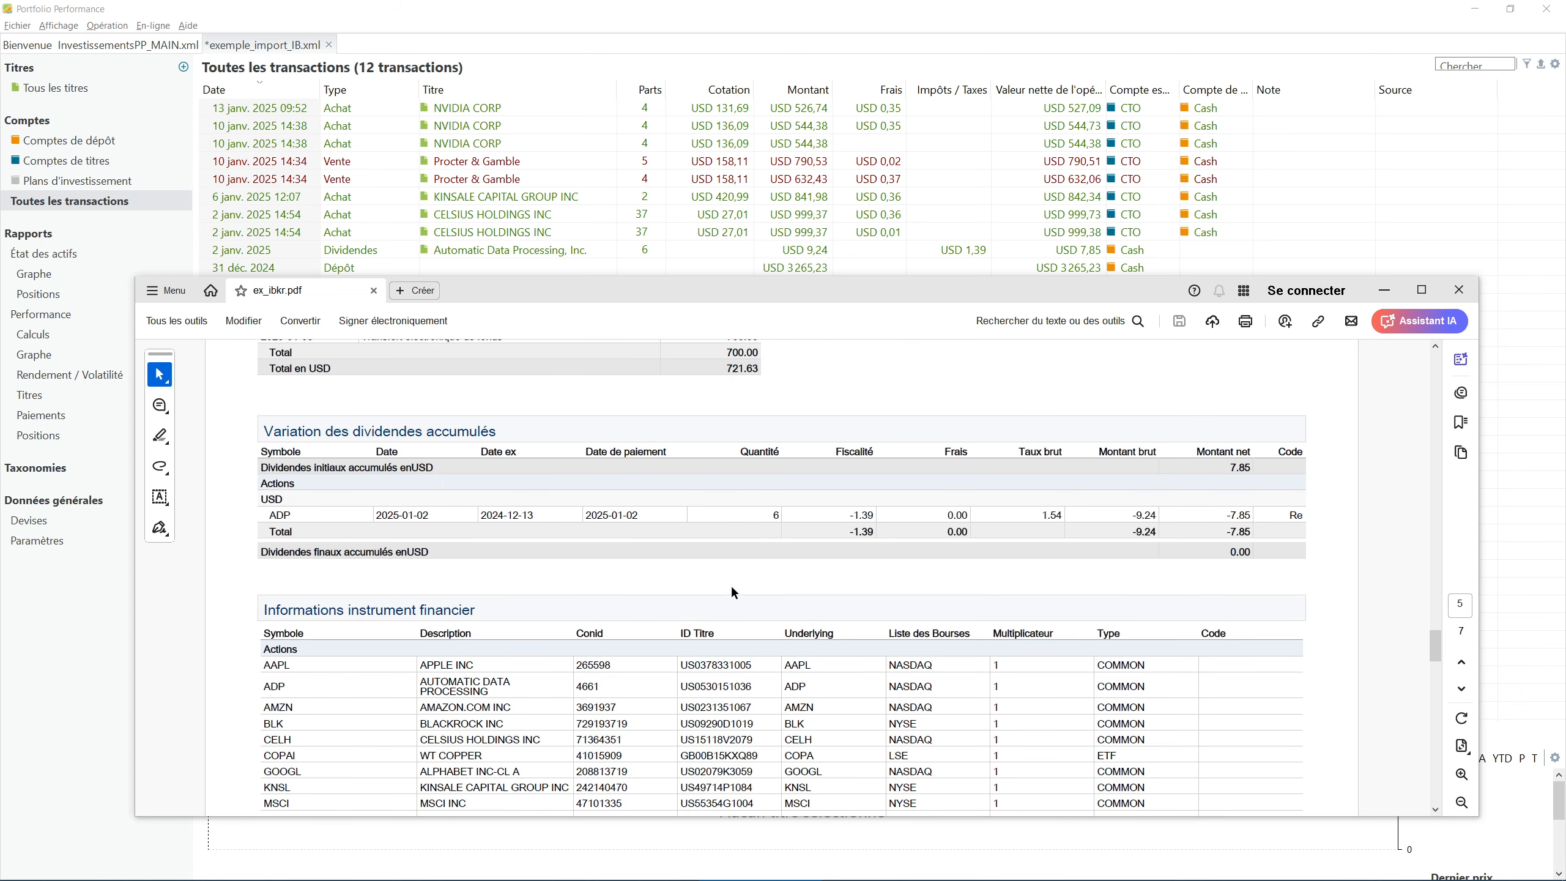
pyautogui.scroll(-8, 733, 592)
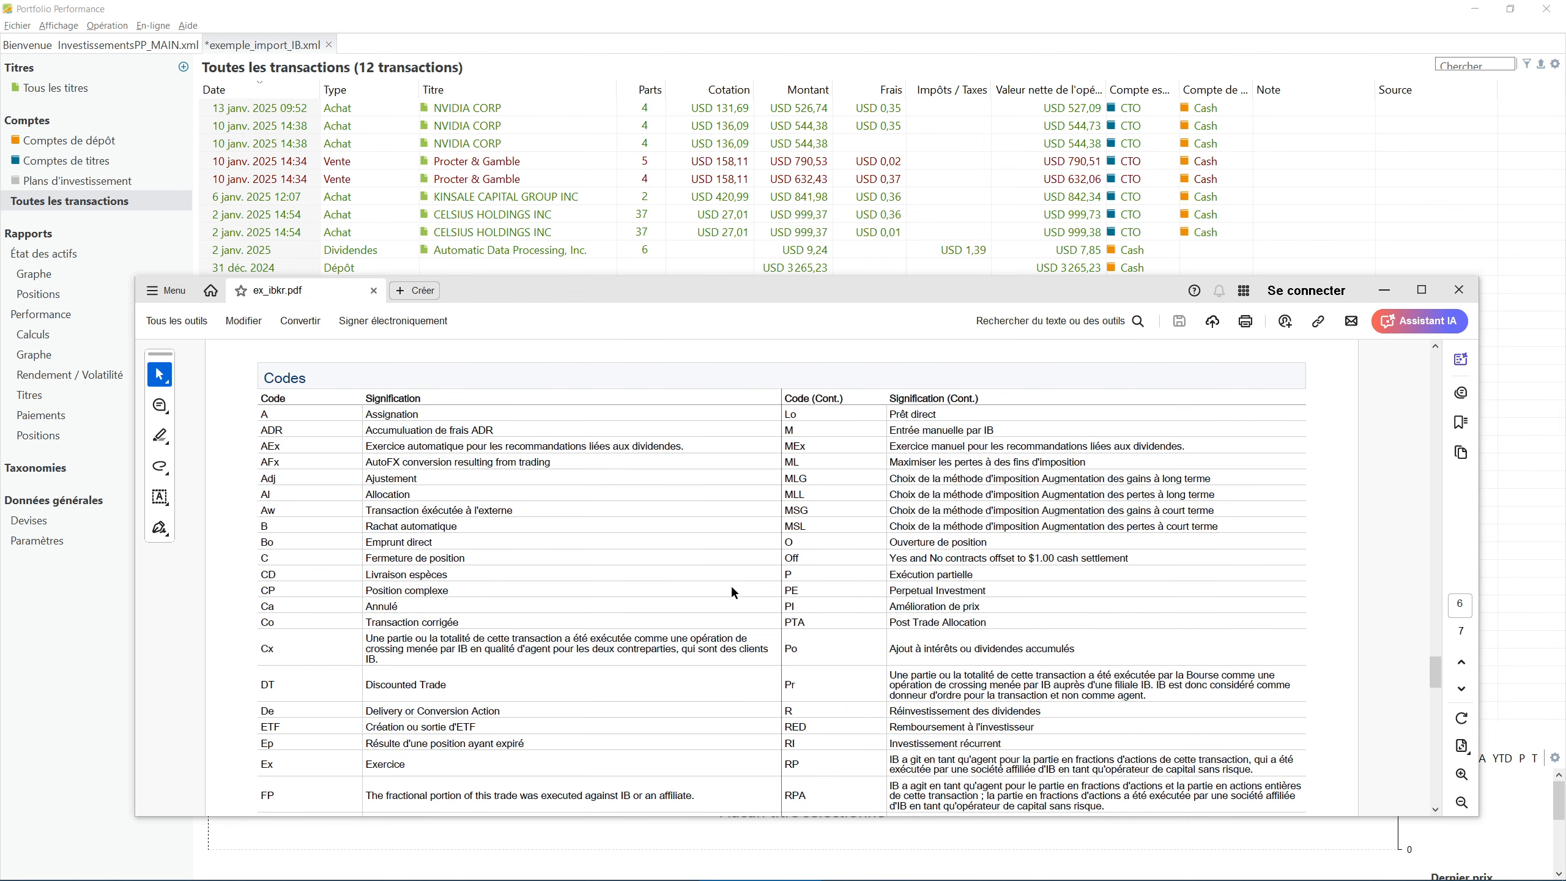
# - Review the withholding taxes, dividends, deposits and stock trades in ex_ibkr.pdf against the imported transactions
pyautogui.scroll(10, 733, 592)
pyautogui.scroll(3, 734, 593)
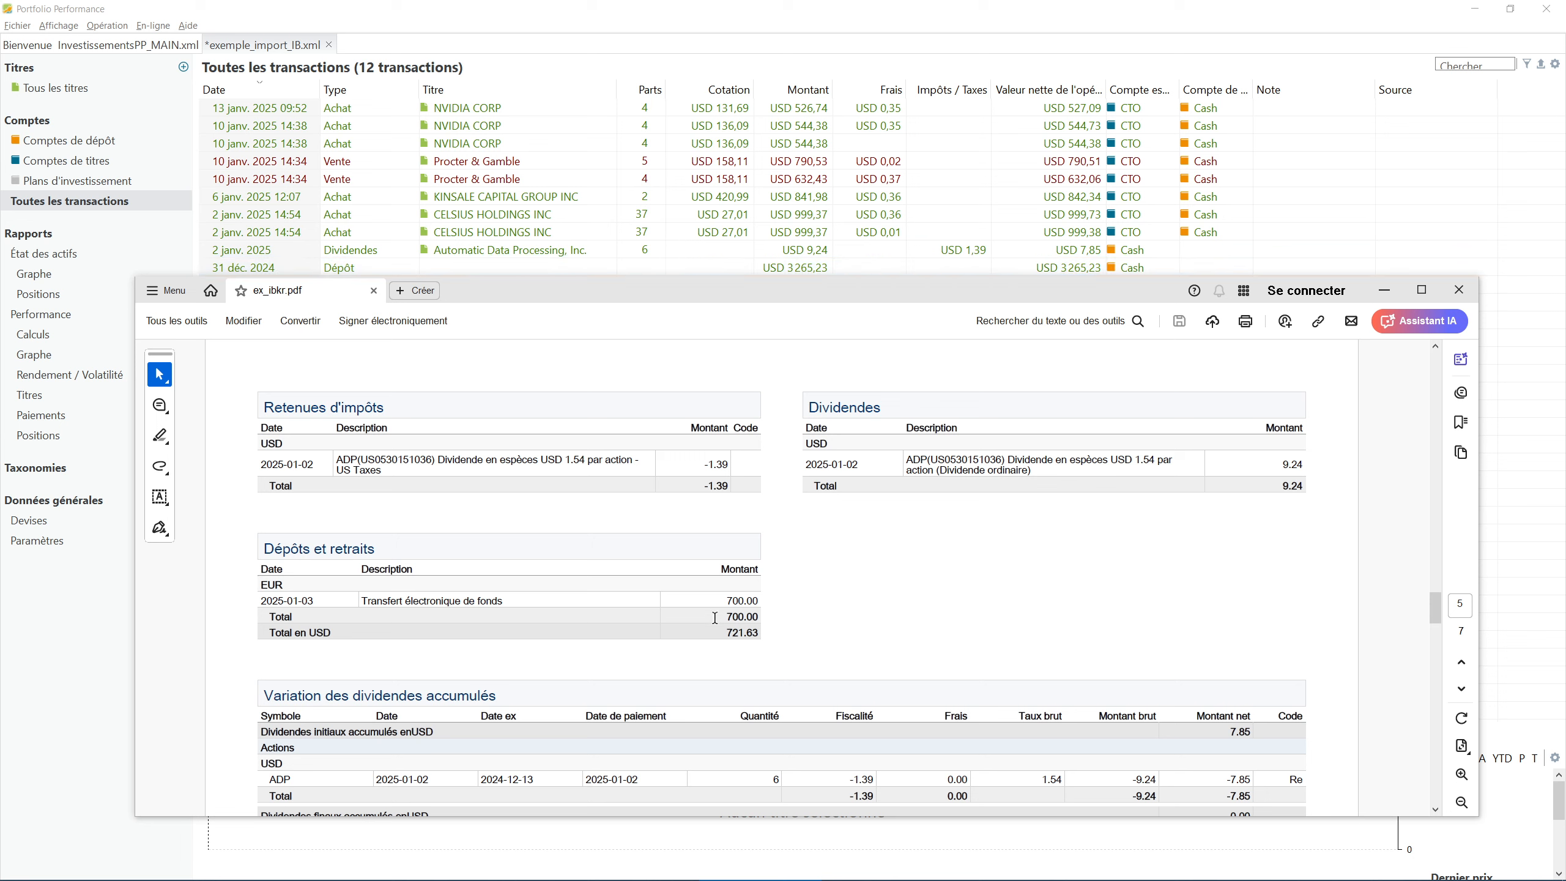
pyautogui.scroll(10, 837, 541)
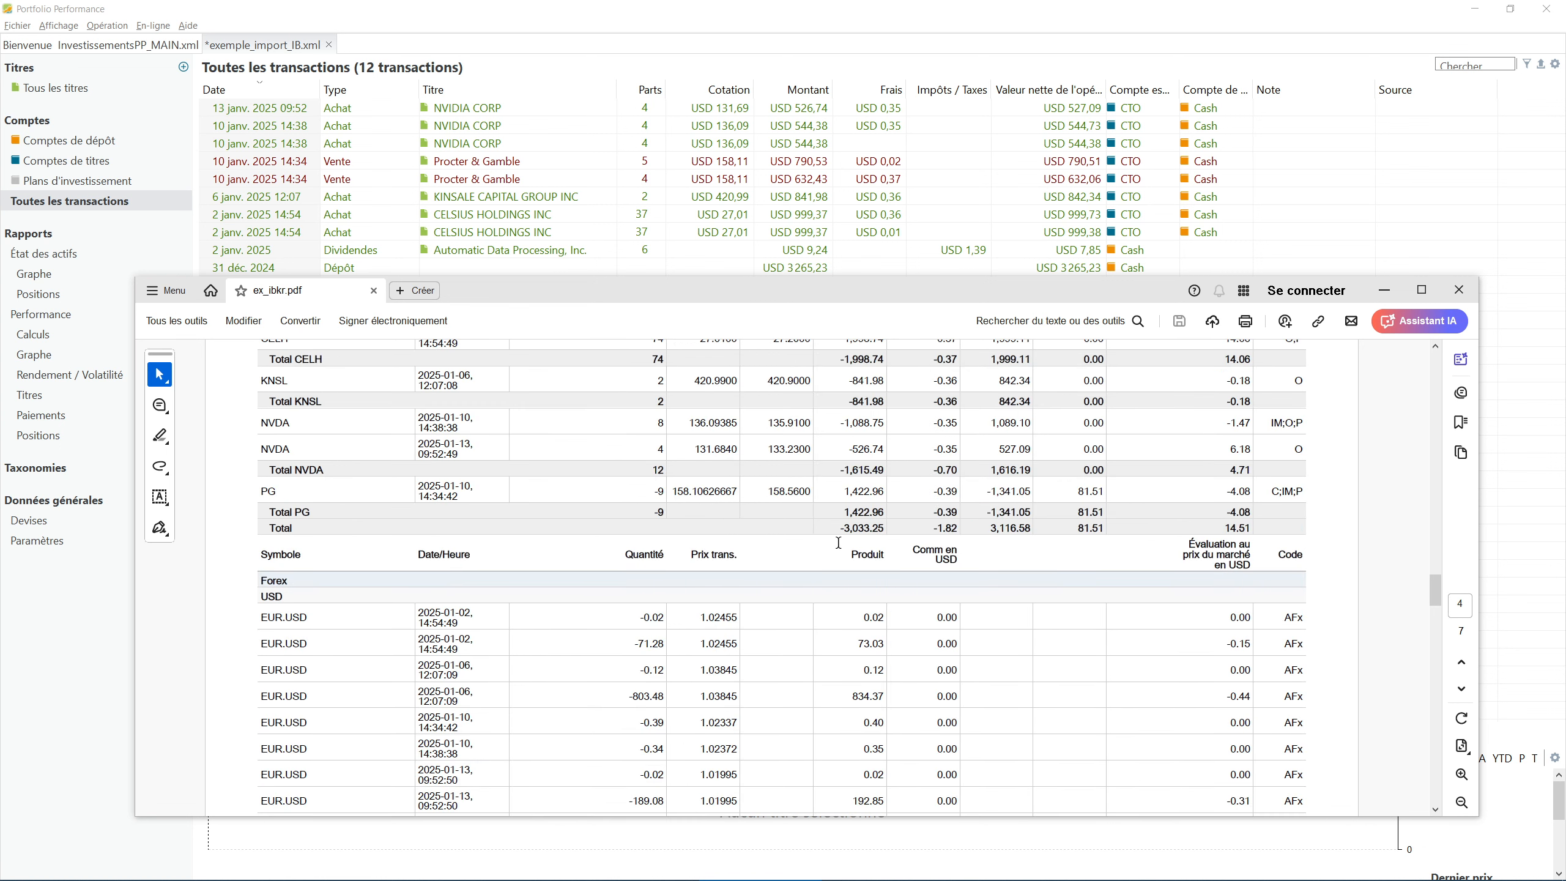
pyautogui.scroll(1, 837, 541)
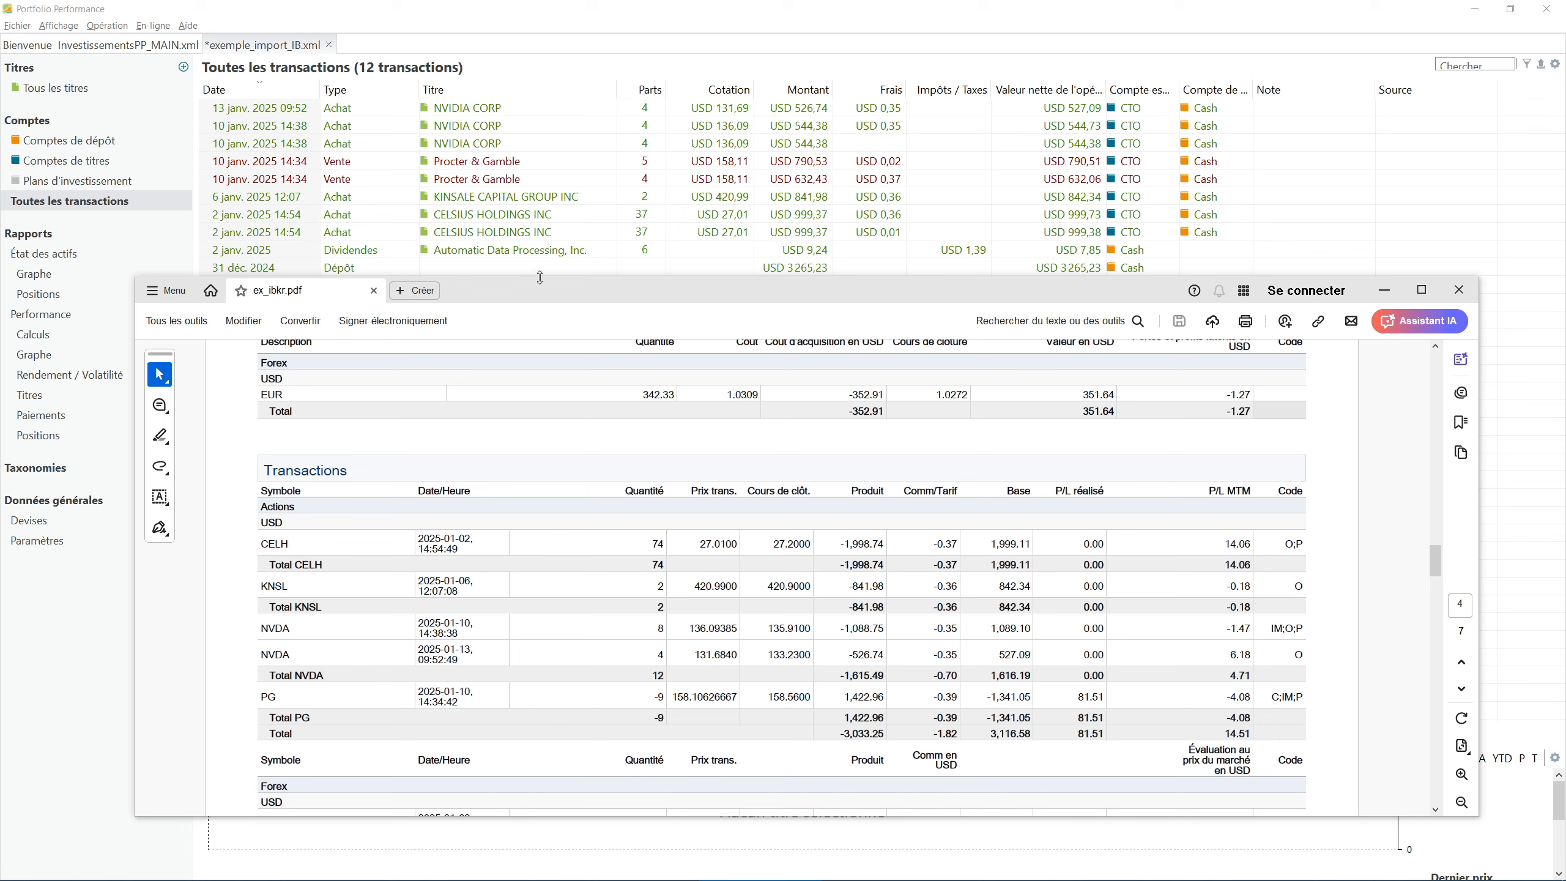
# - Switch to Portfolio Performance, examine the securities performance report with its dividend total column widened, and return to all transactions
pyautogui.click(691, 20)
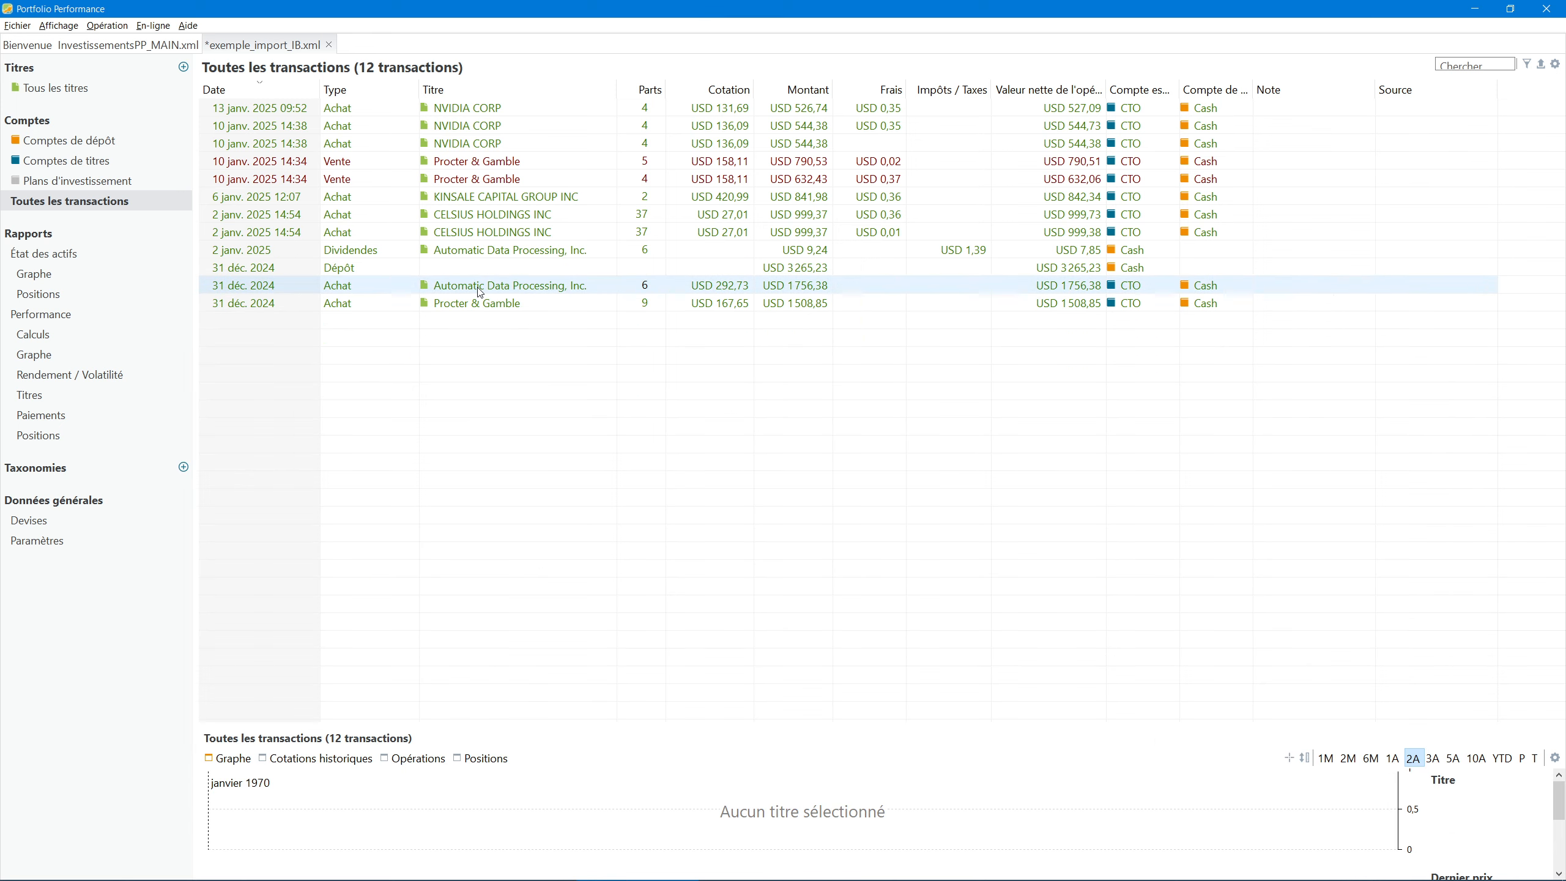
pyautogui.click(34, 399)
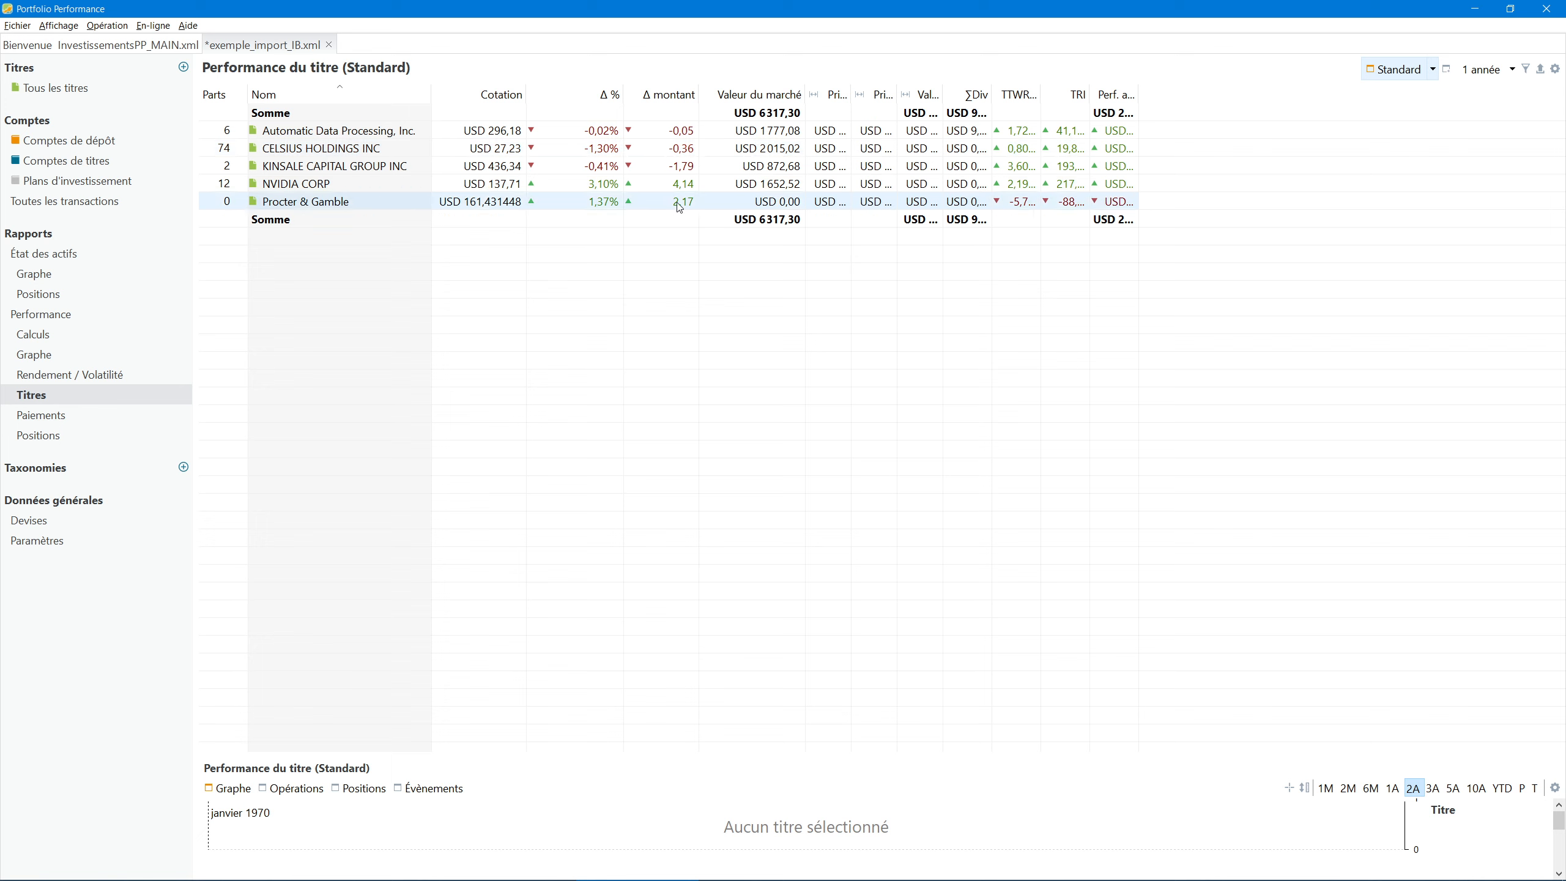
pyautogui.moveTo(992, 94); pyautogui.dragTo(1029, 93)
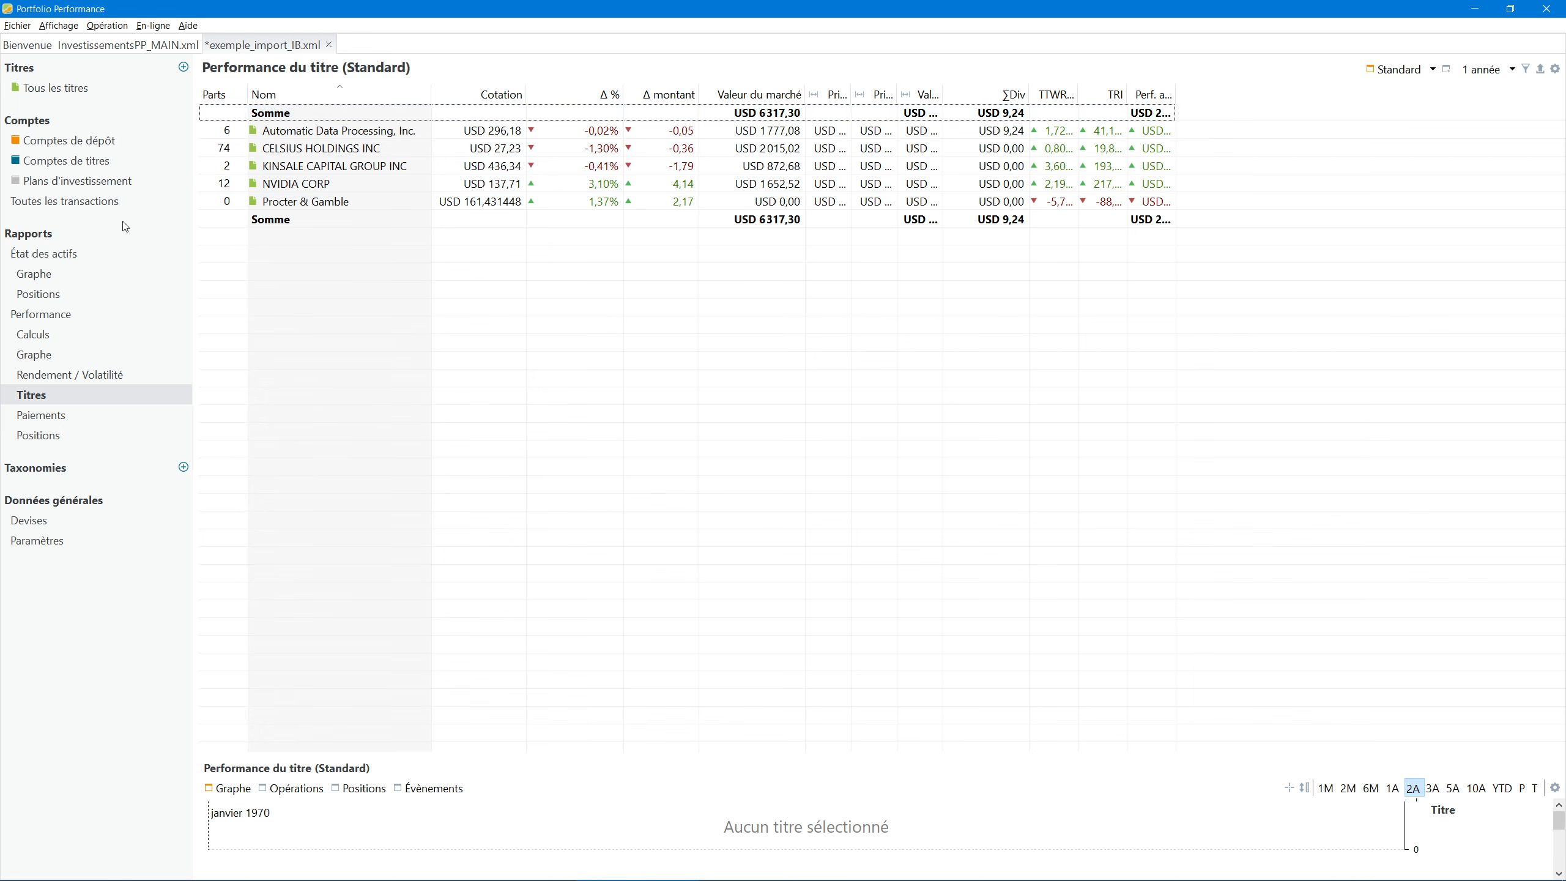
pyautogui.click(59, 206)
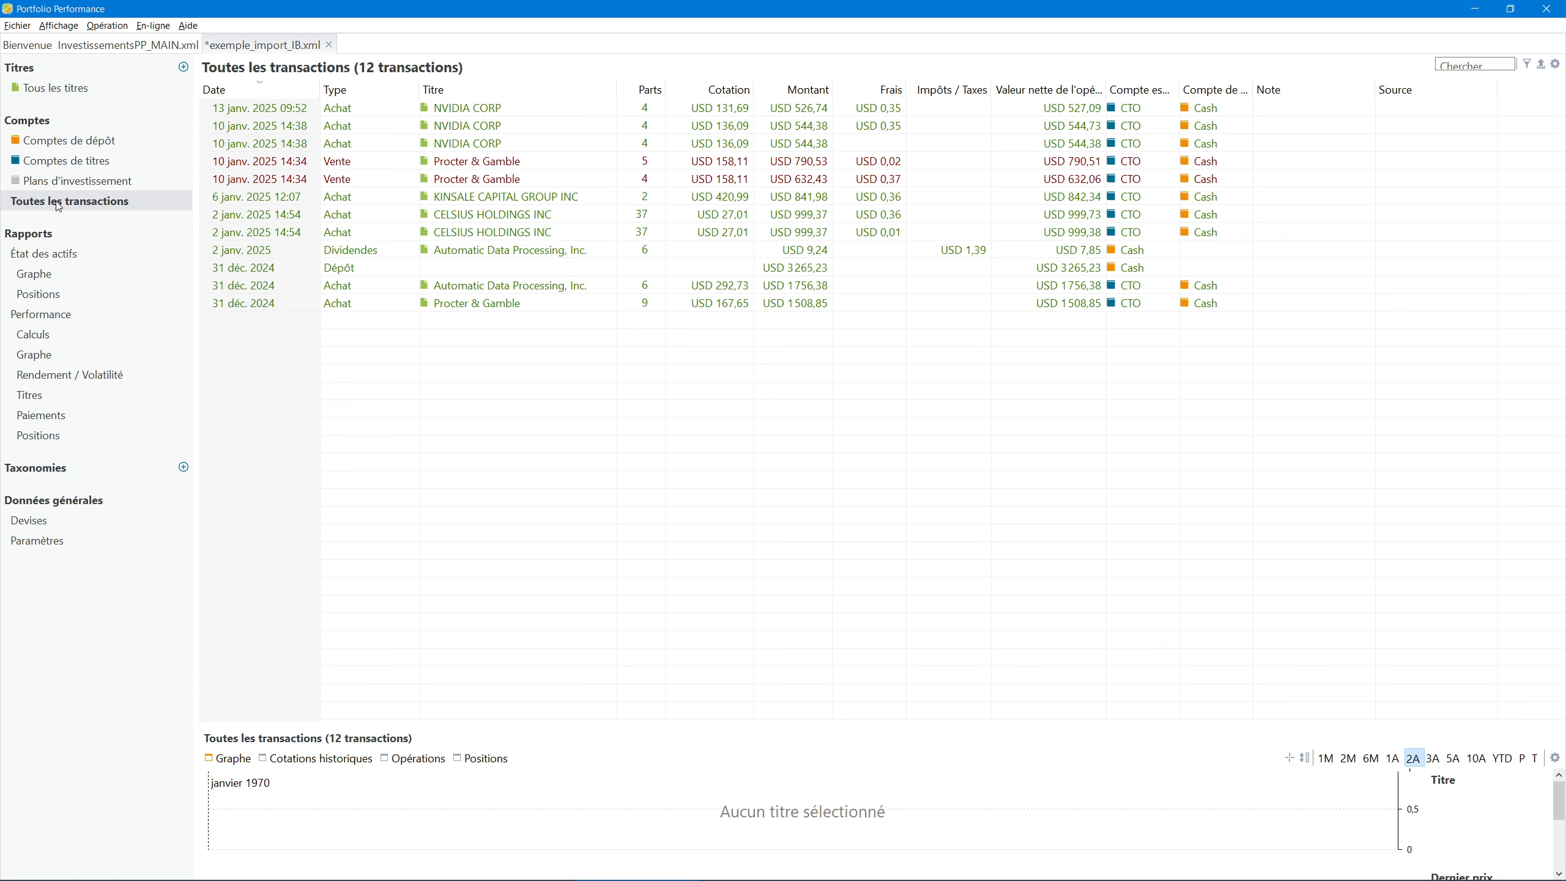
# - Look up the import option for Interactive Brokers activity Flex Query files and leave without starting an import
pyautogui.click(23, 27)
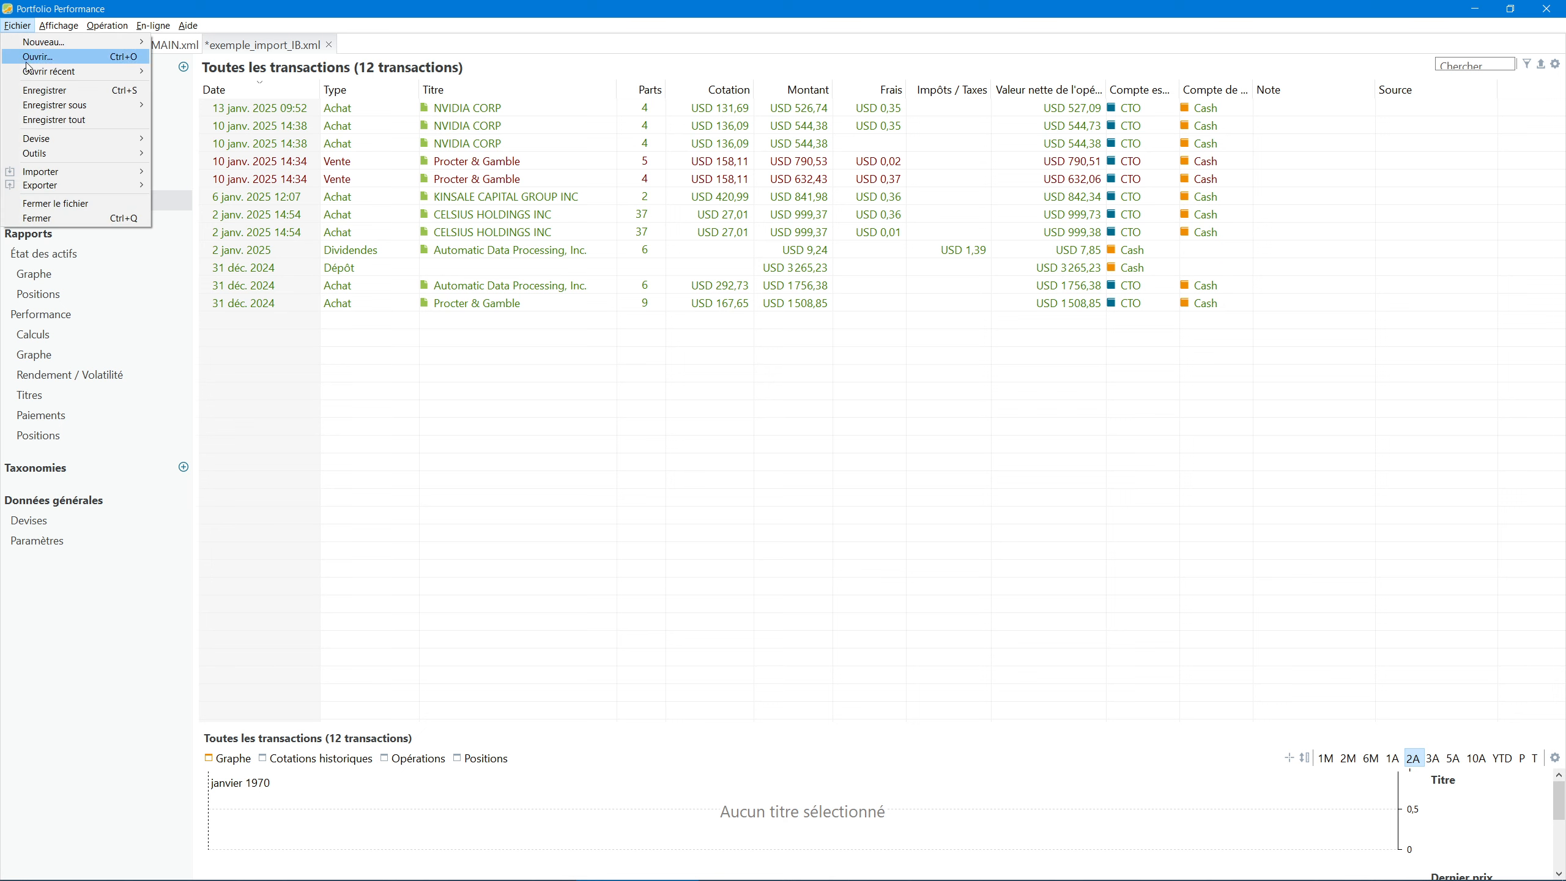
pyautogui.moveTo(65, 176)
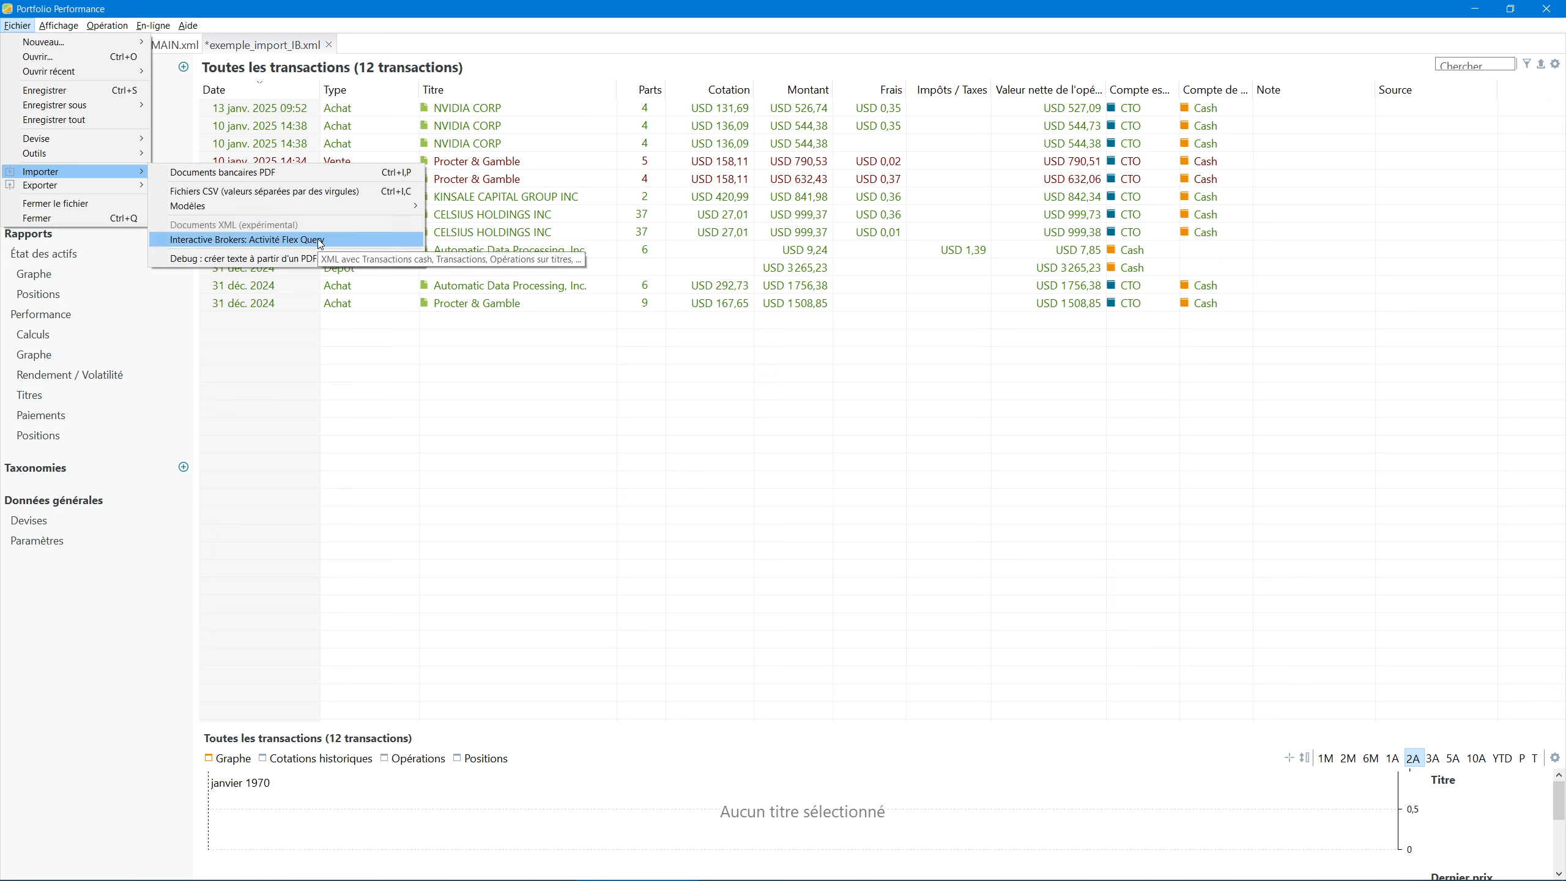
pyautogui.click(789, 28)
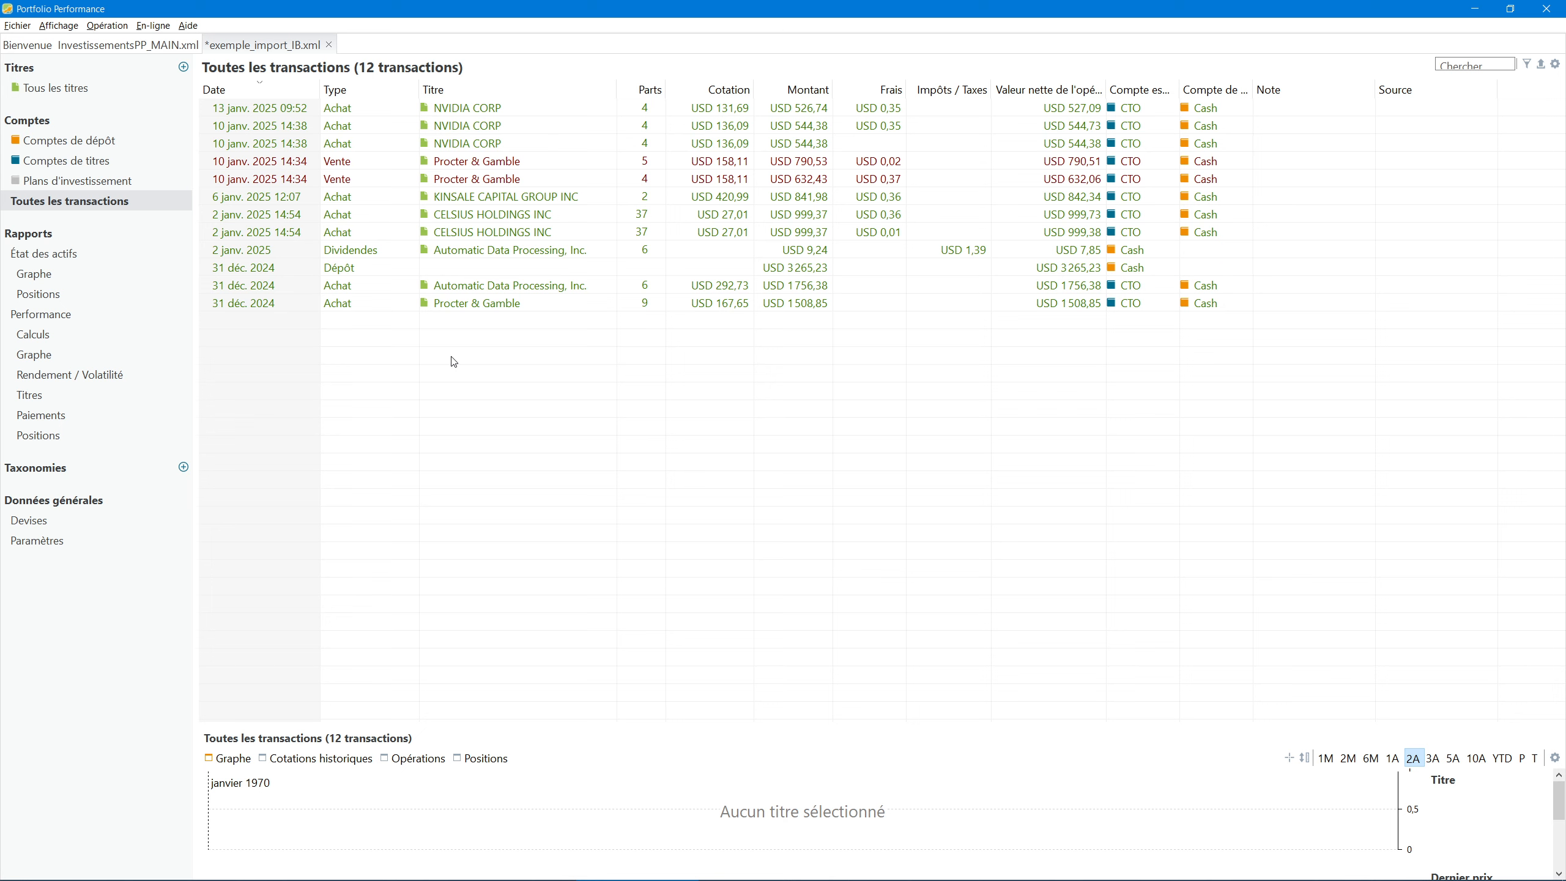